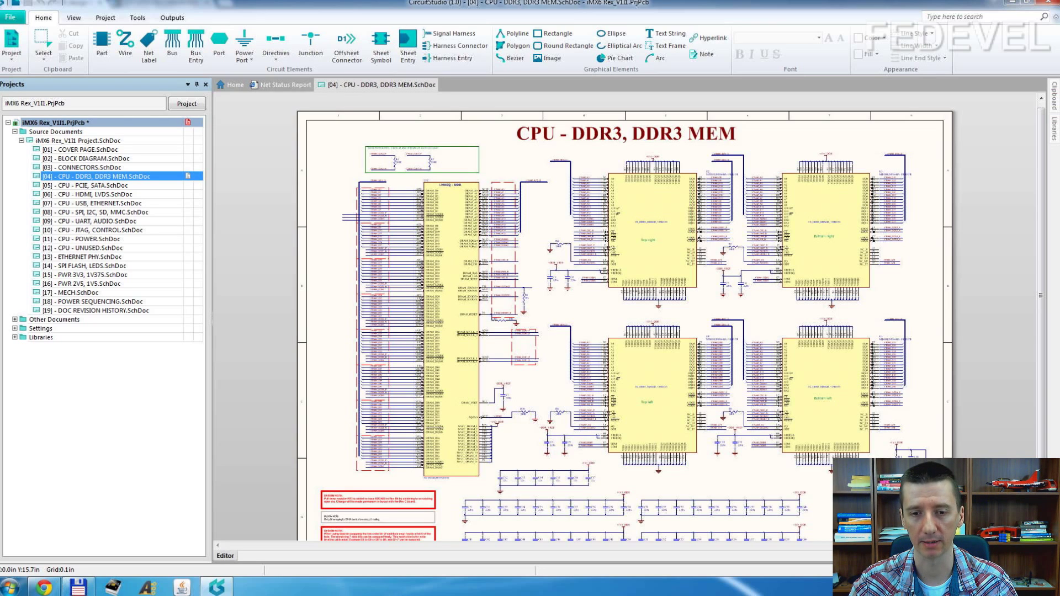
- Glance at circuitstudio.com in the browser, then return to the CircuitStudio window
click(44, 588)
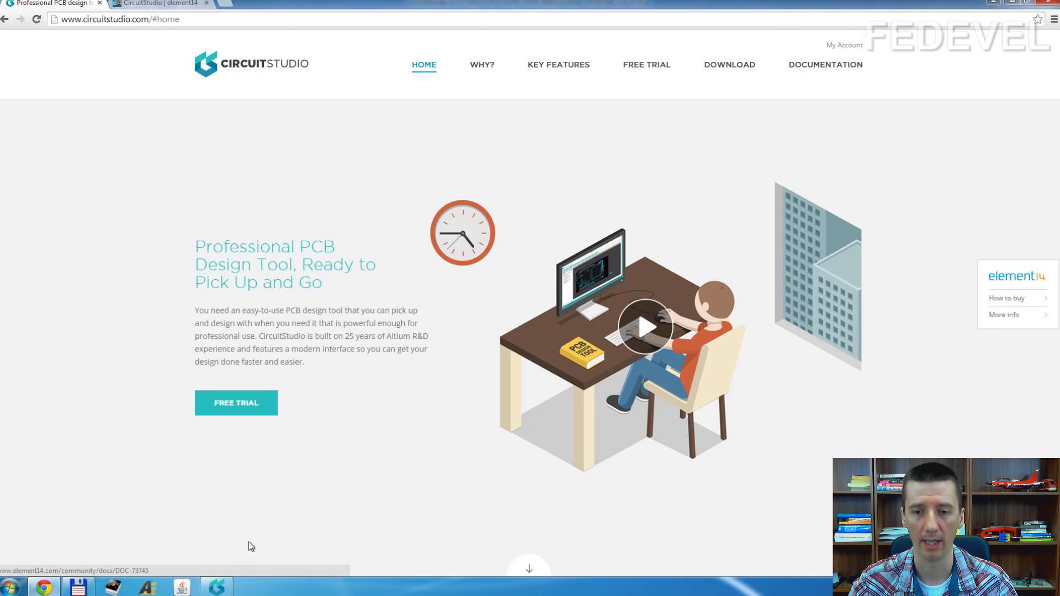
click(216, 588)
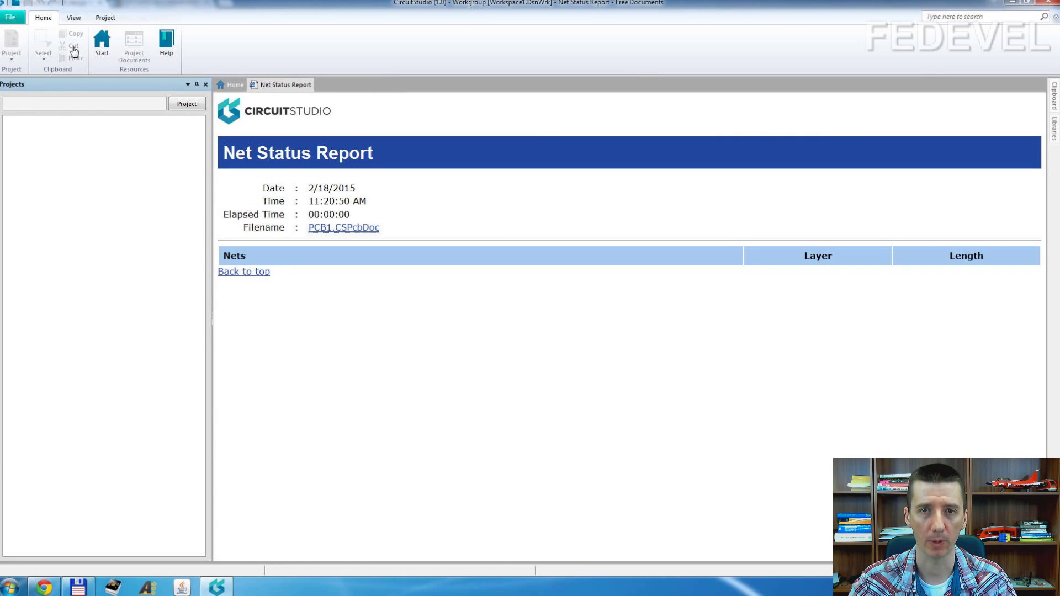
- Open the iMX6 Rex_V1I1 project and its DDR3 and HDMI, LVDS schematic sheets
click(17, 21)
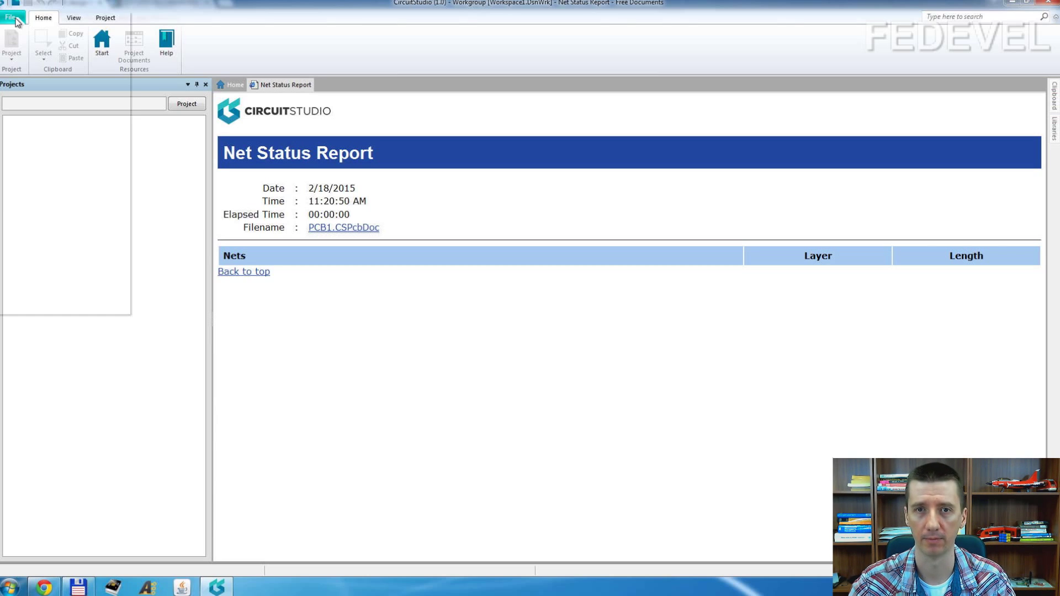
click(69, 69)
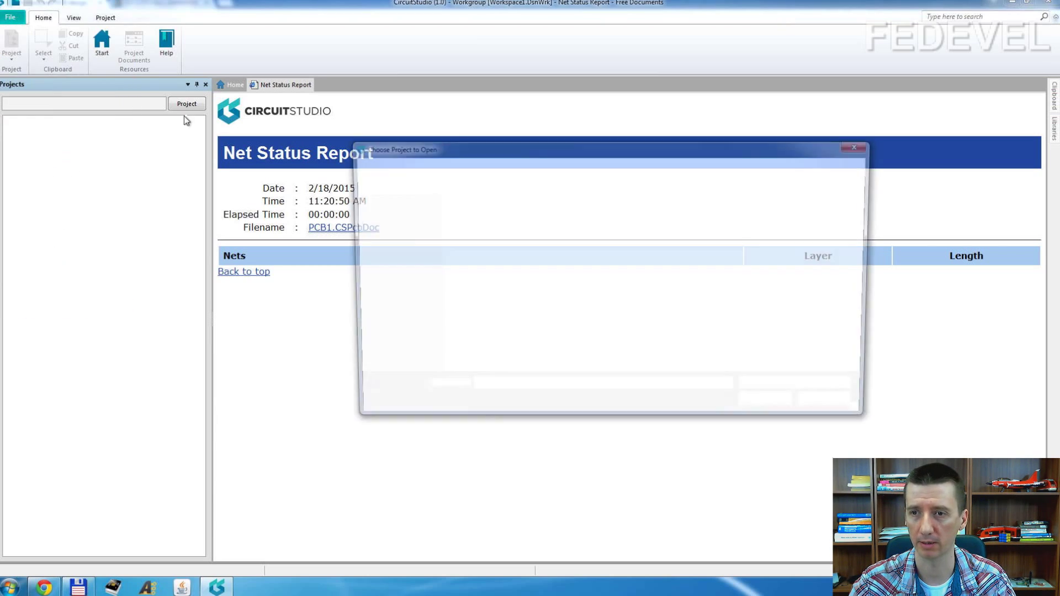
click(552, 286)
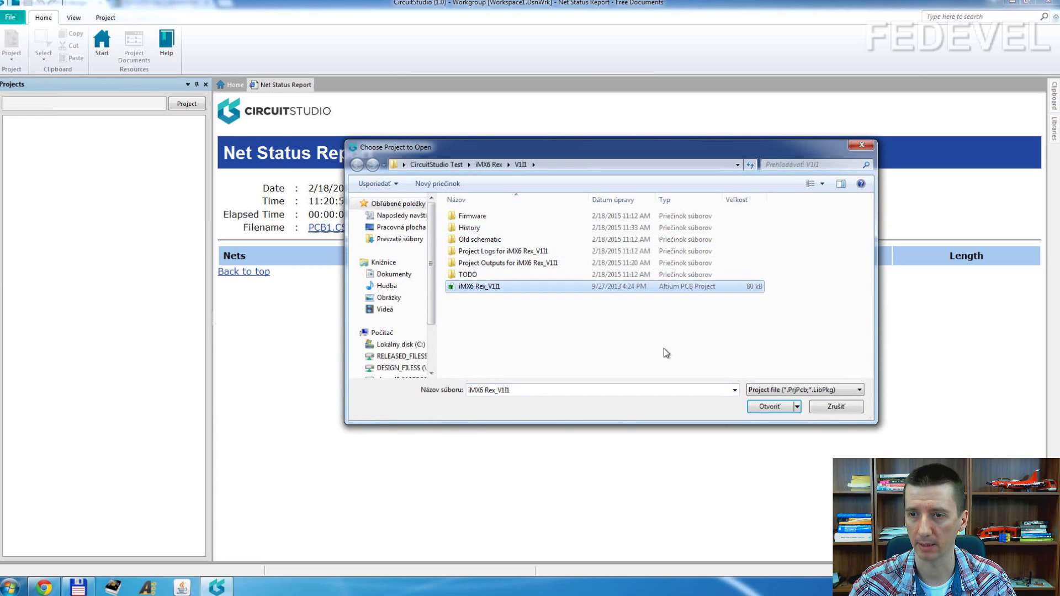
click(770, 407)
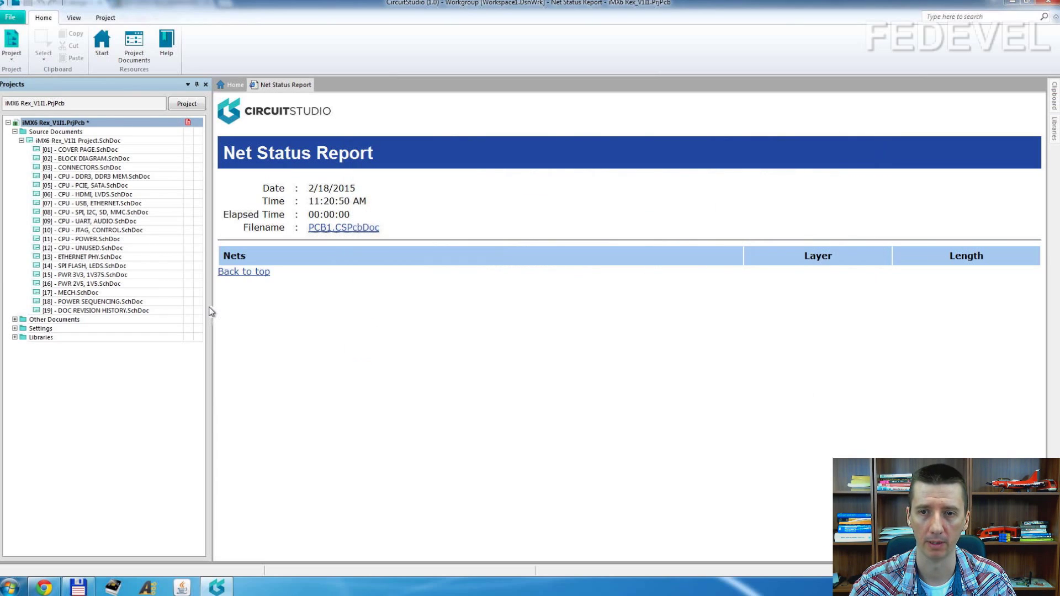
double_click(100, 177)
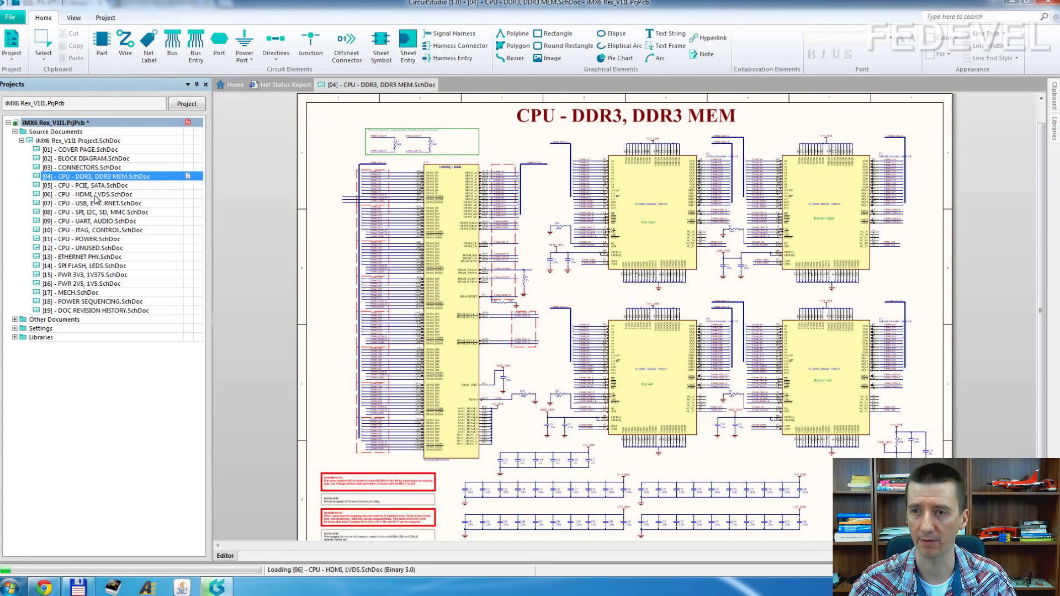
double_click(96, 194)
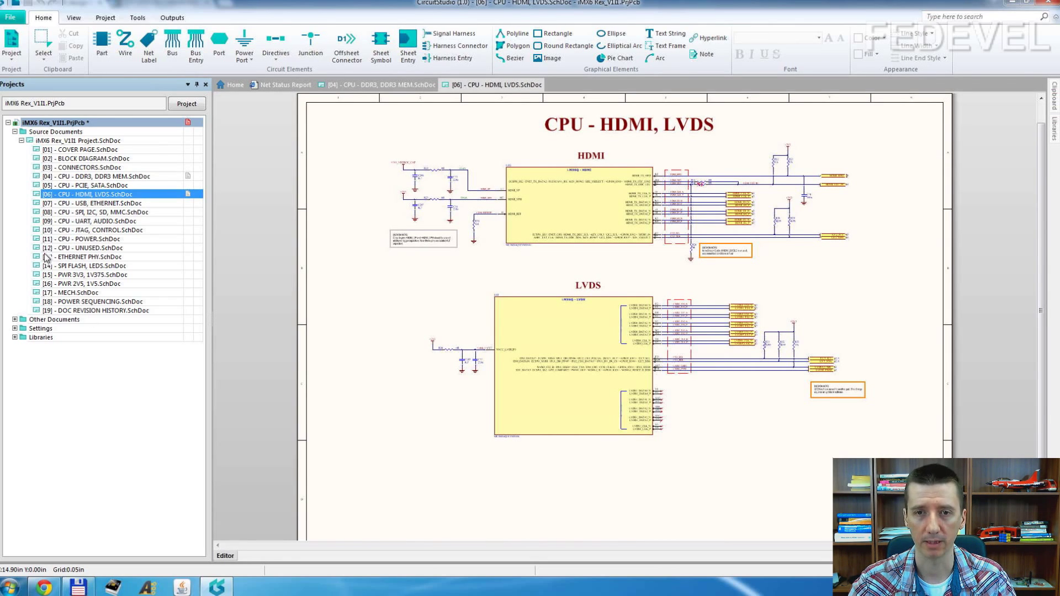
- Expand Other Documents, then add a new PCB to the project from its right-click menu
click(15, 320)
click(59, 330)
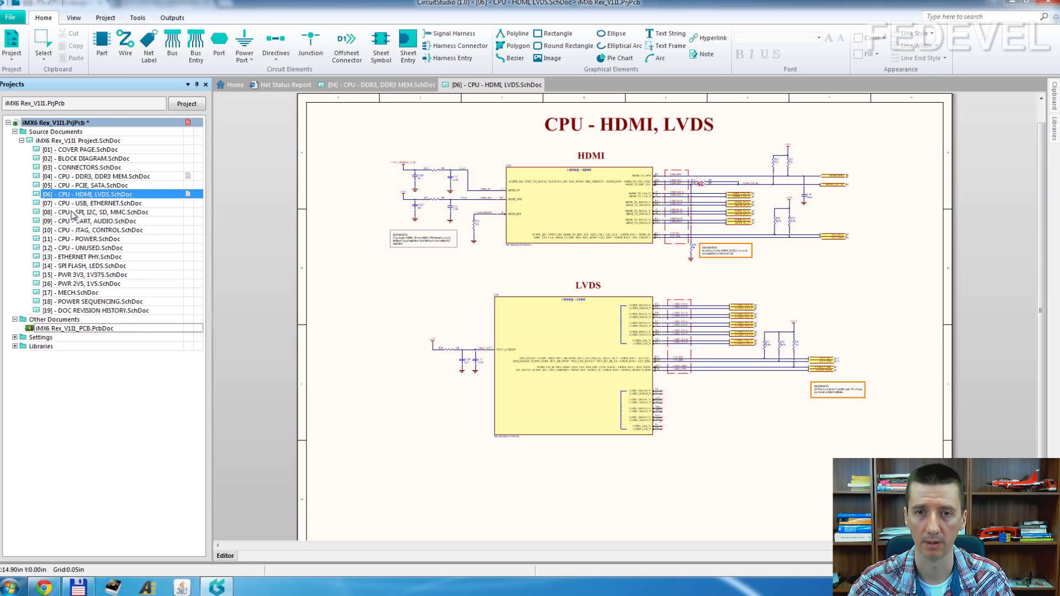
right_click(101, 125)
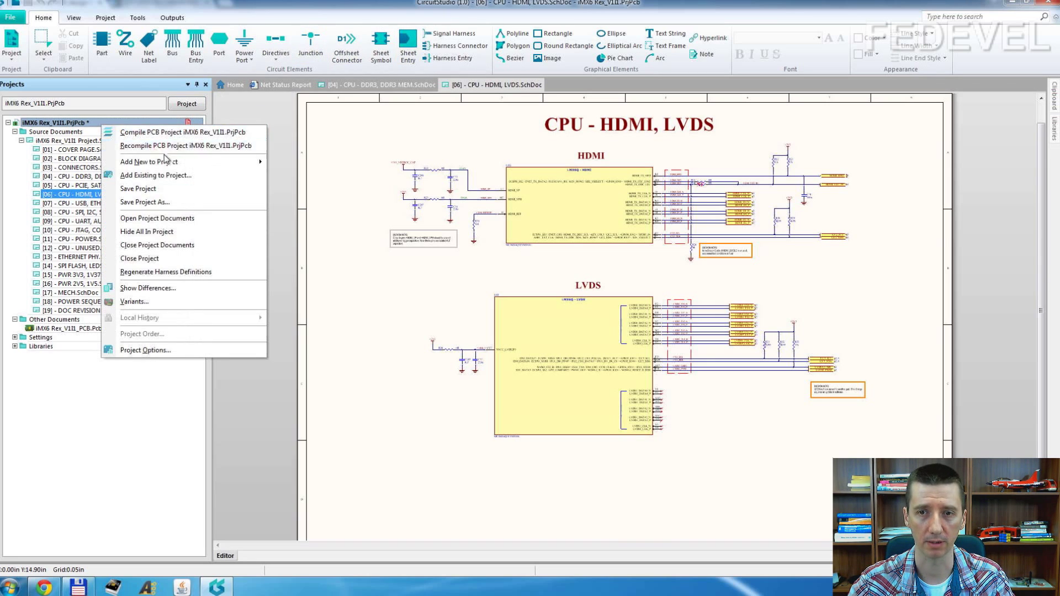
mouse_move(177, 162)
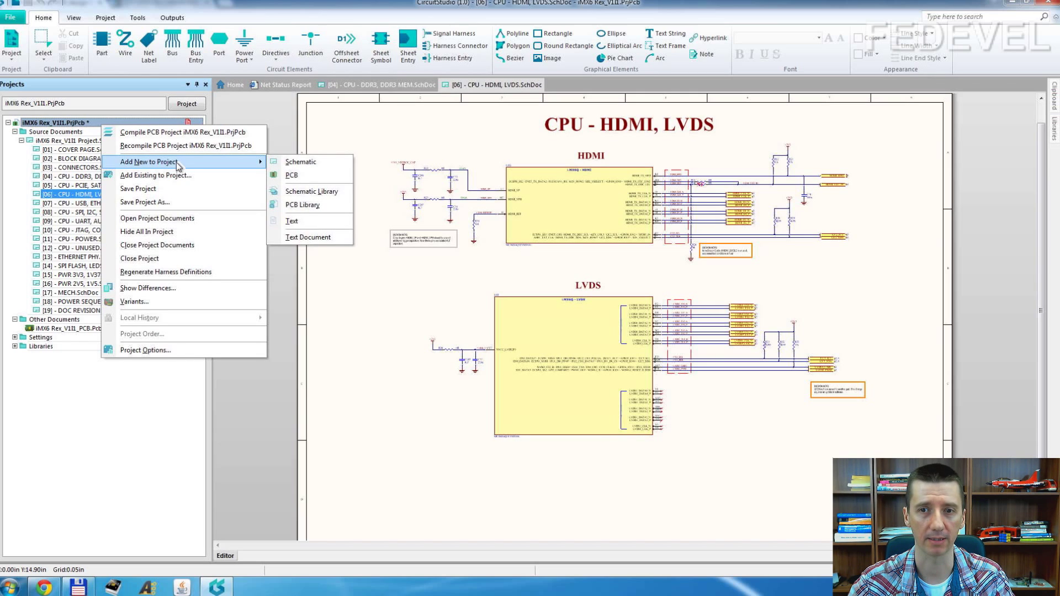
click(302, 177)
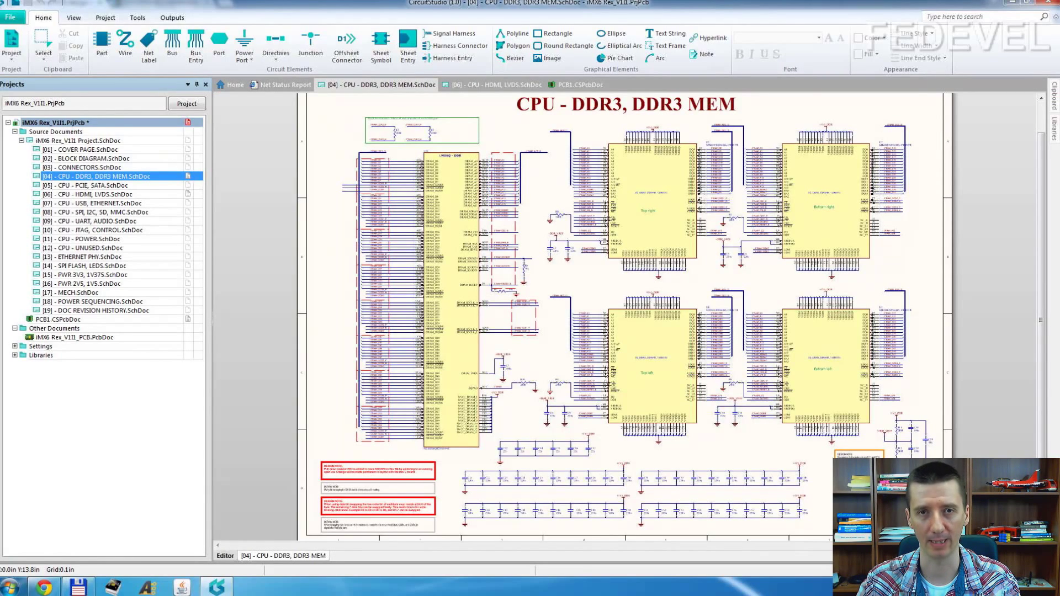
- Browse the project and schematic right-click menus and the File menu without choosing anything
right_click(141, 127)
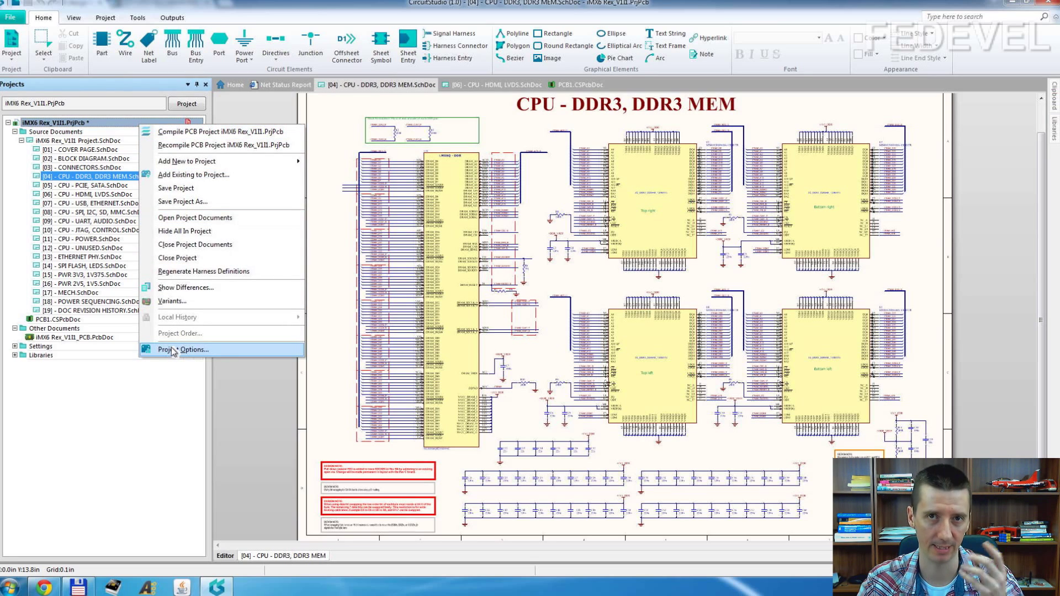
click(303, 397)
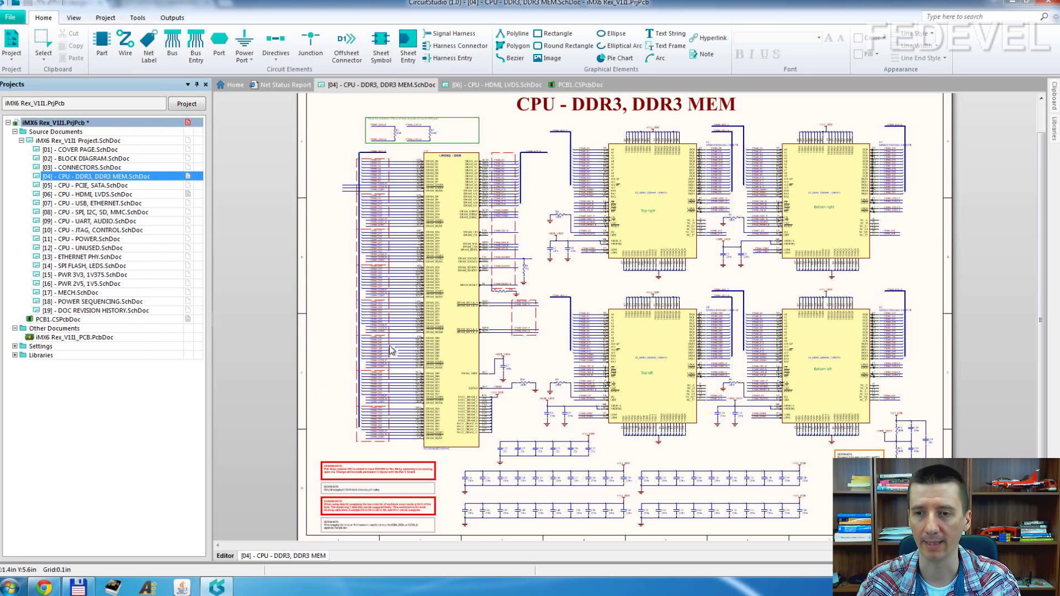
right_click(448, 253)
mouse_move(470, 263)
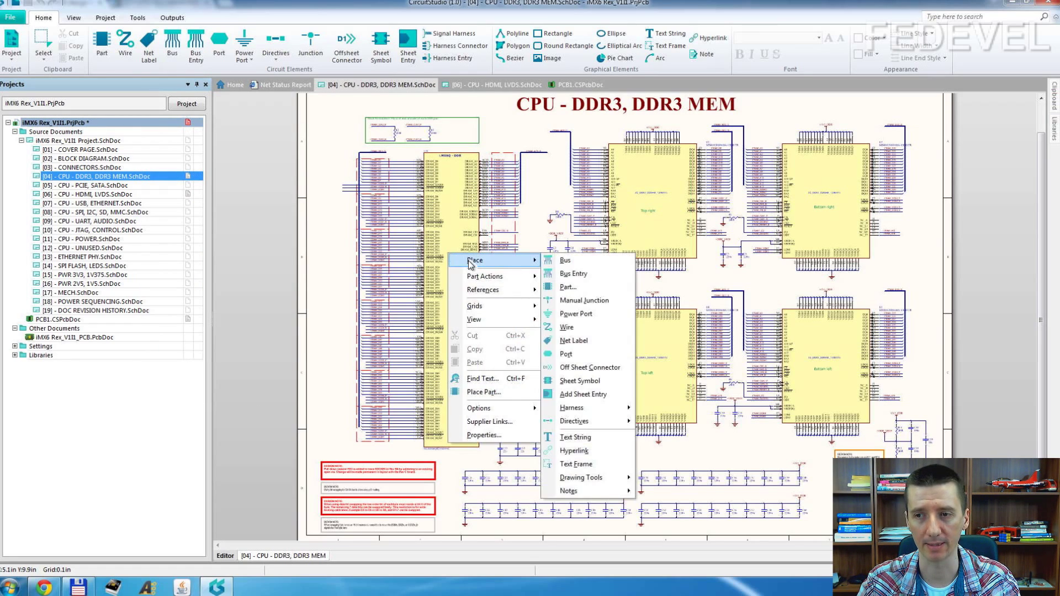
mouse_move(473, 294)
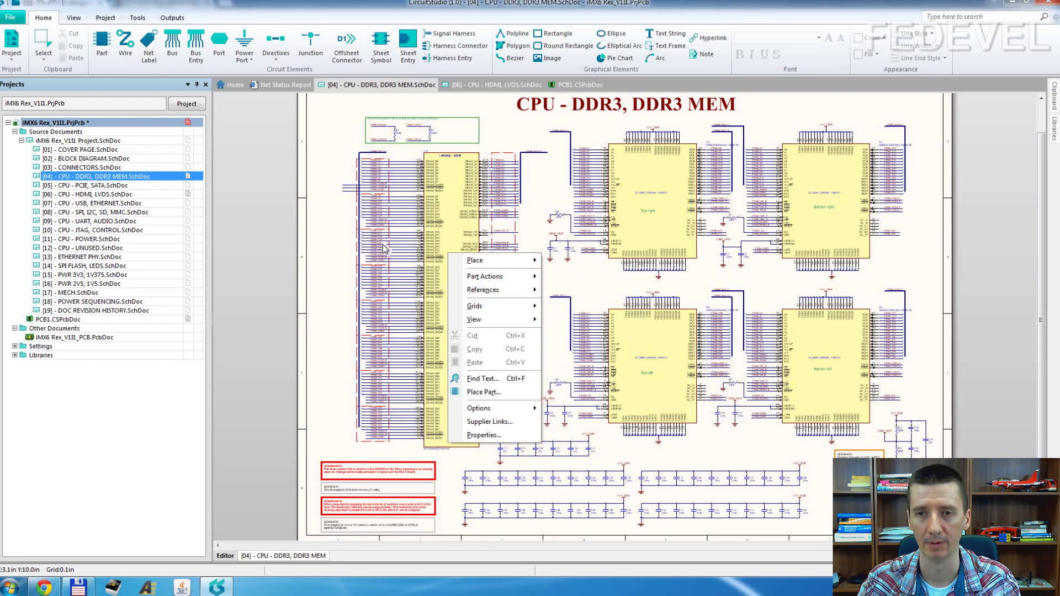
click(281, 204)
click(11, 18)
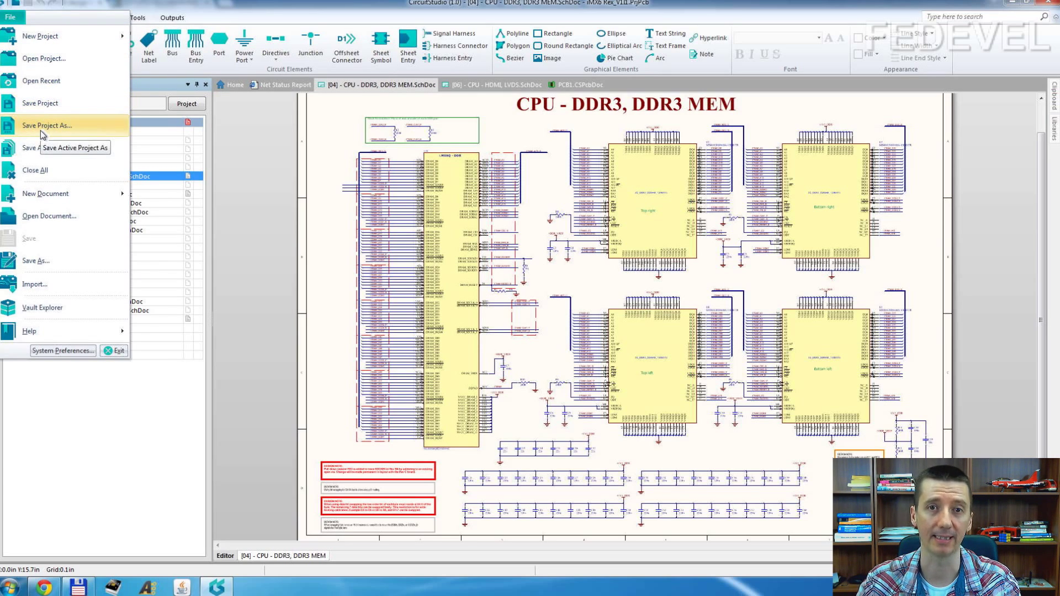
click(260, 8)
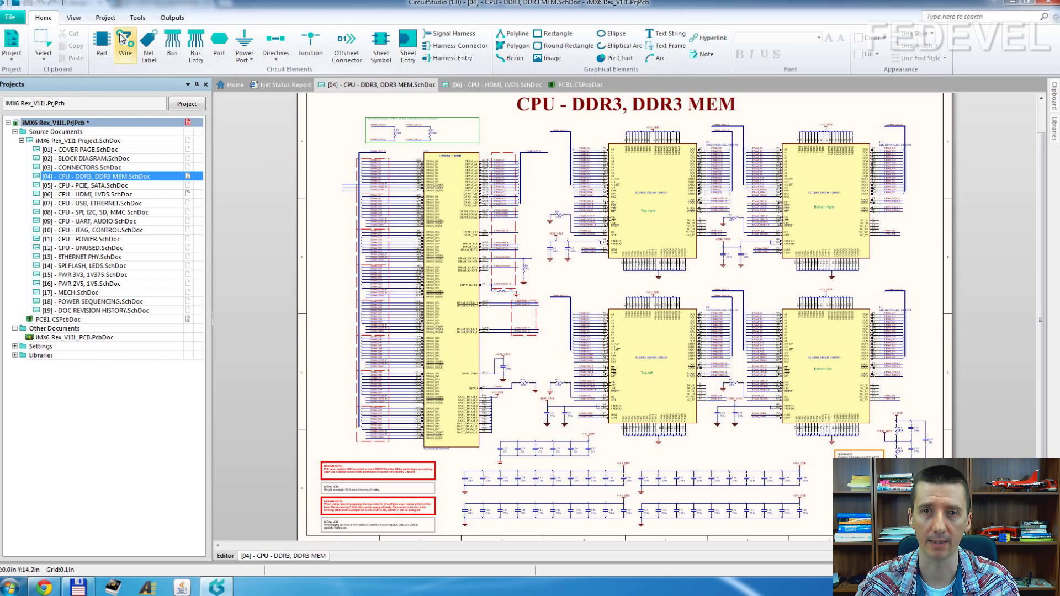
- Show the View ribbon commands and glance at the project's right-click menu
click(74, 18)
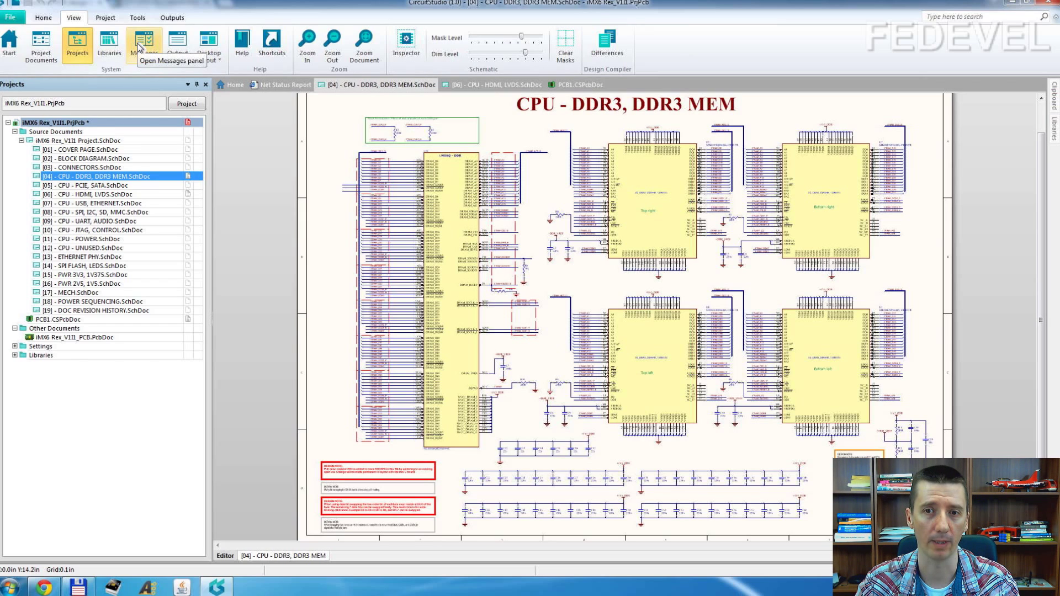
right_click(136, 123)
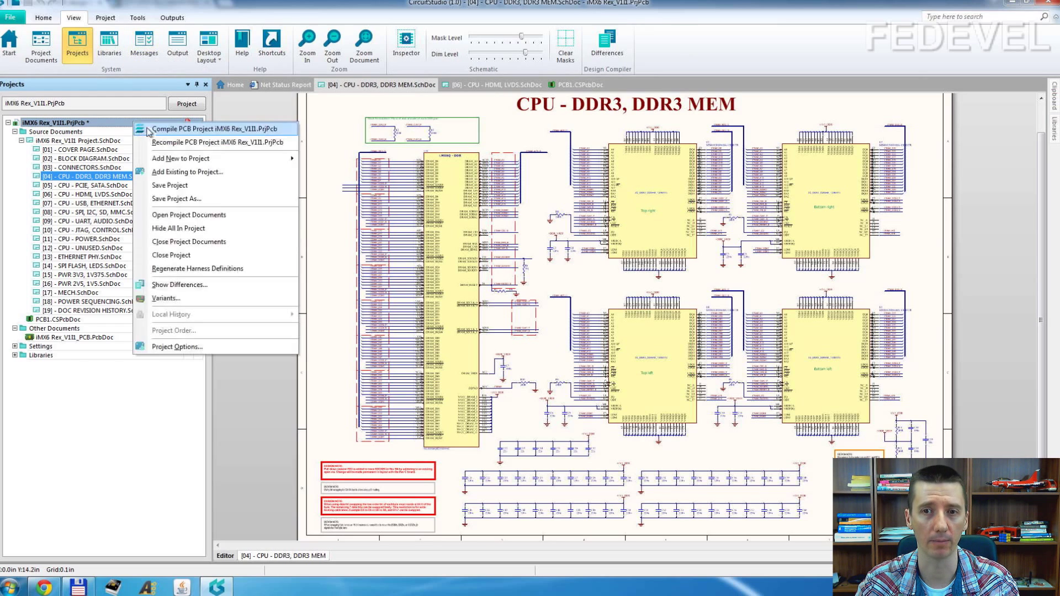
click(235, 19)
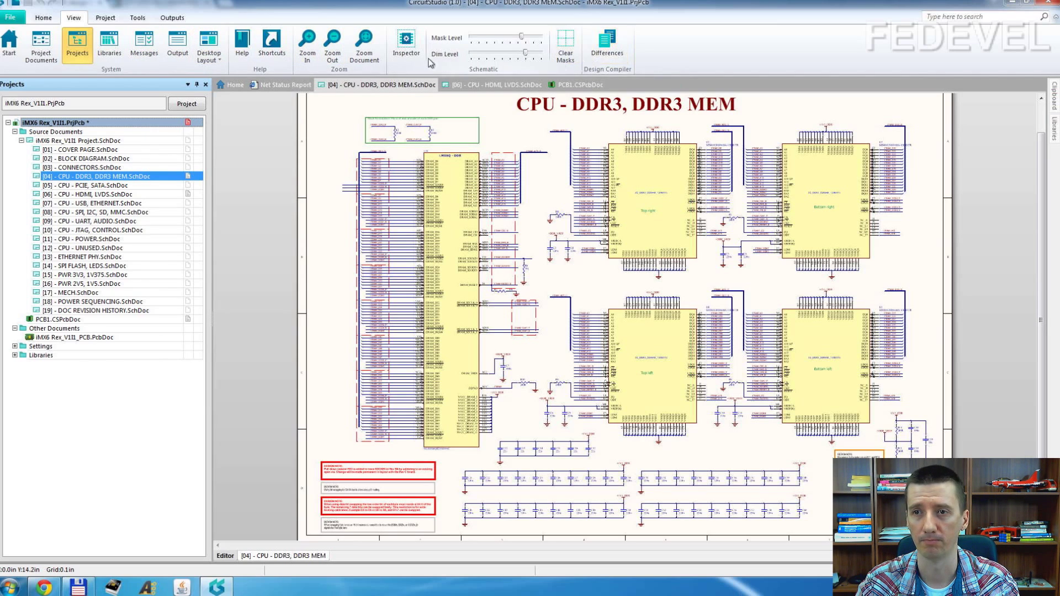
- Show the Project ribbon commands and compare them with the project's right-click menu
click(104, 18)
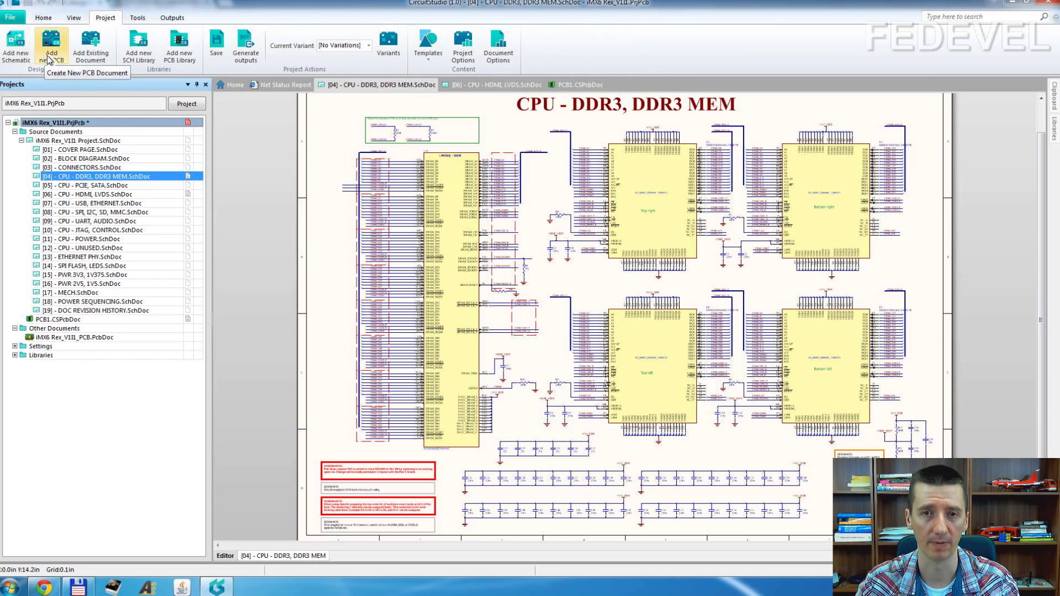
right_click(72, 122)
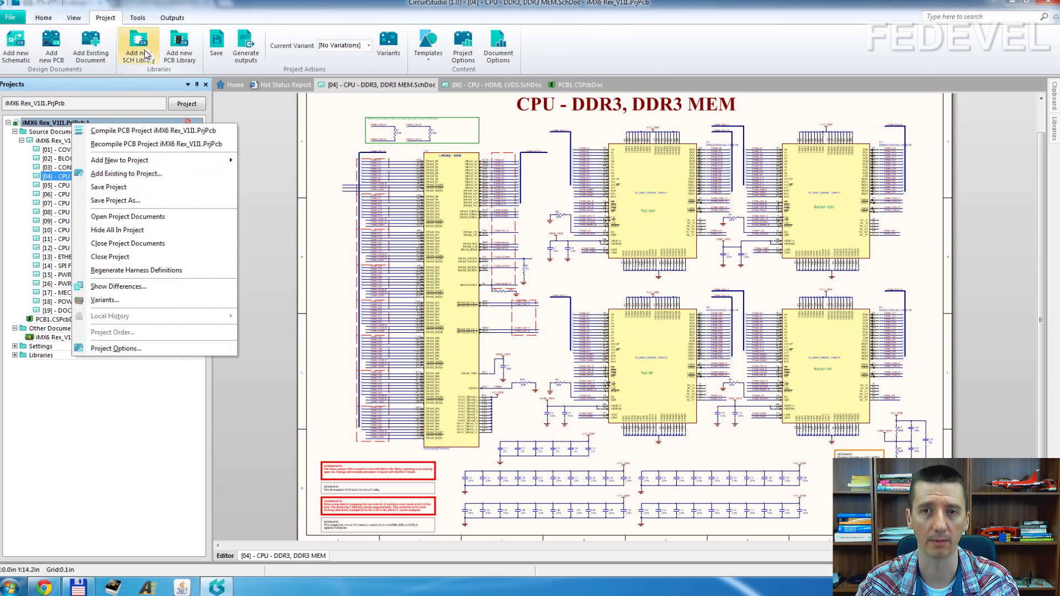
click(149, 39)
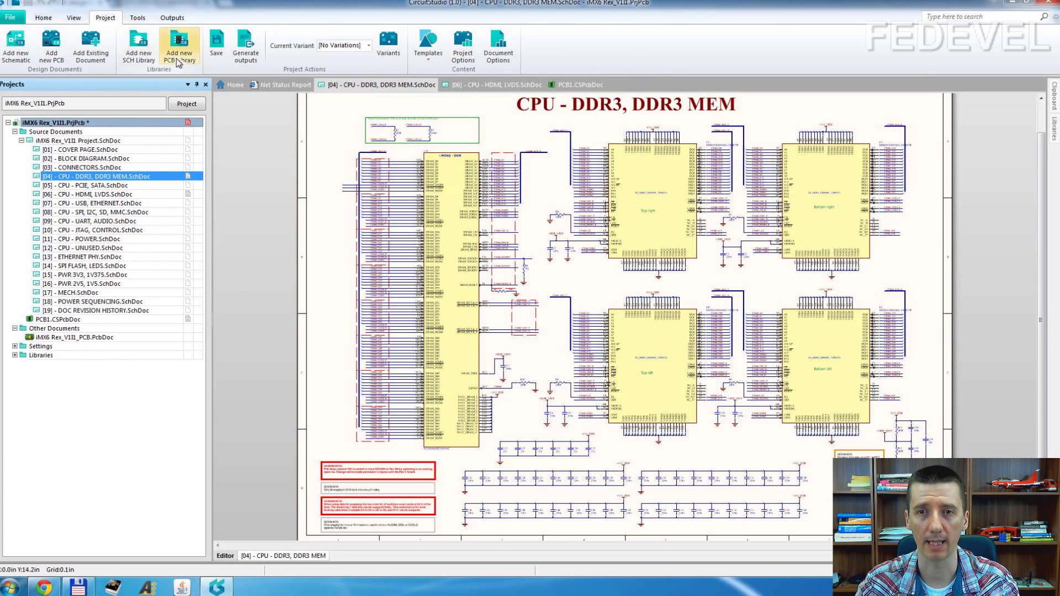
click(246, 47)
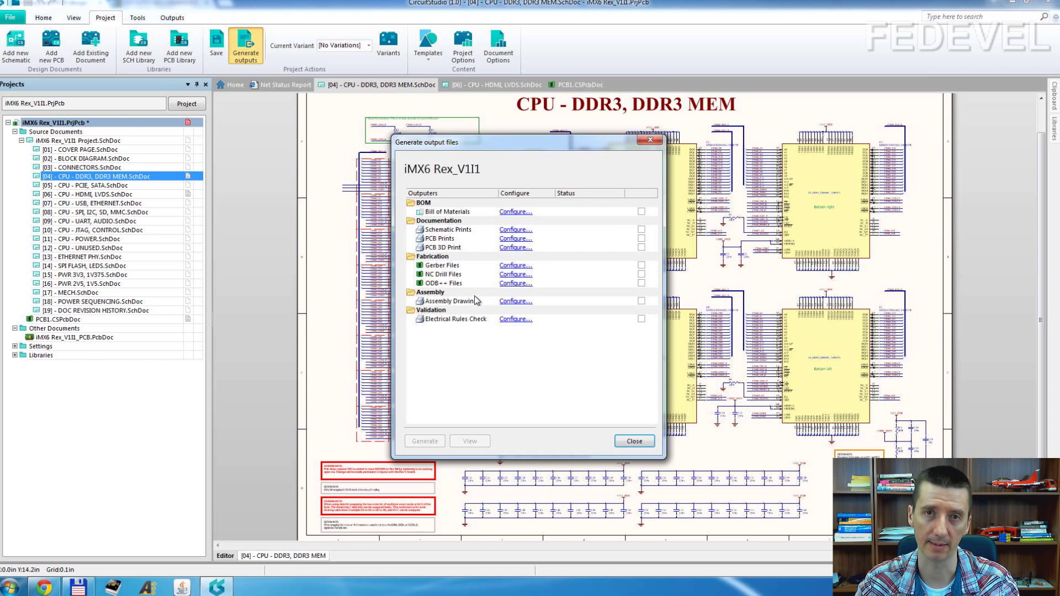
click(516, 266)
click(438, 242)
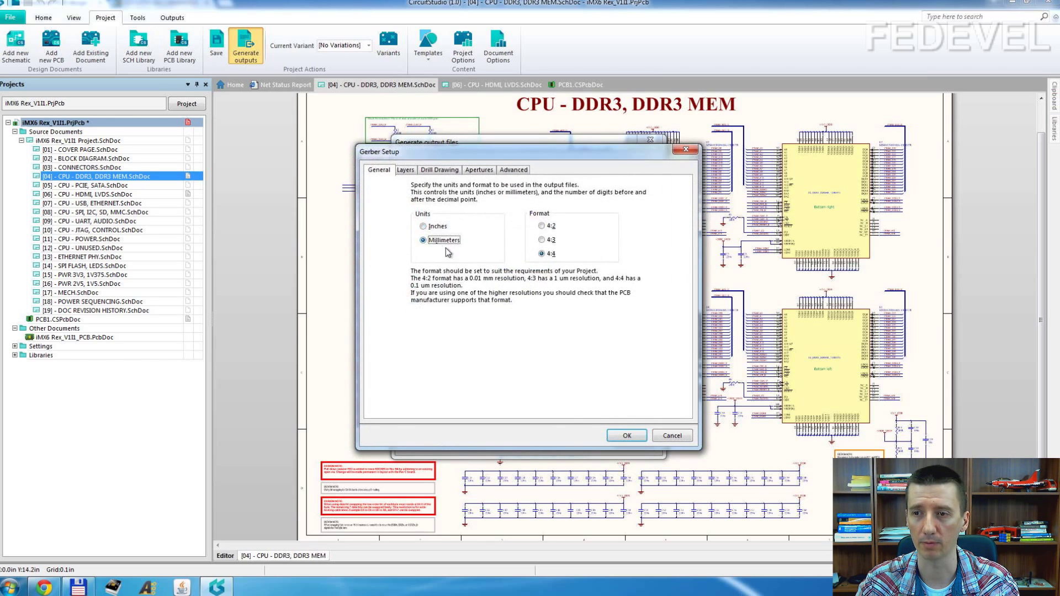
click(406, 170)
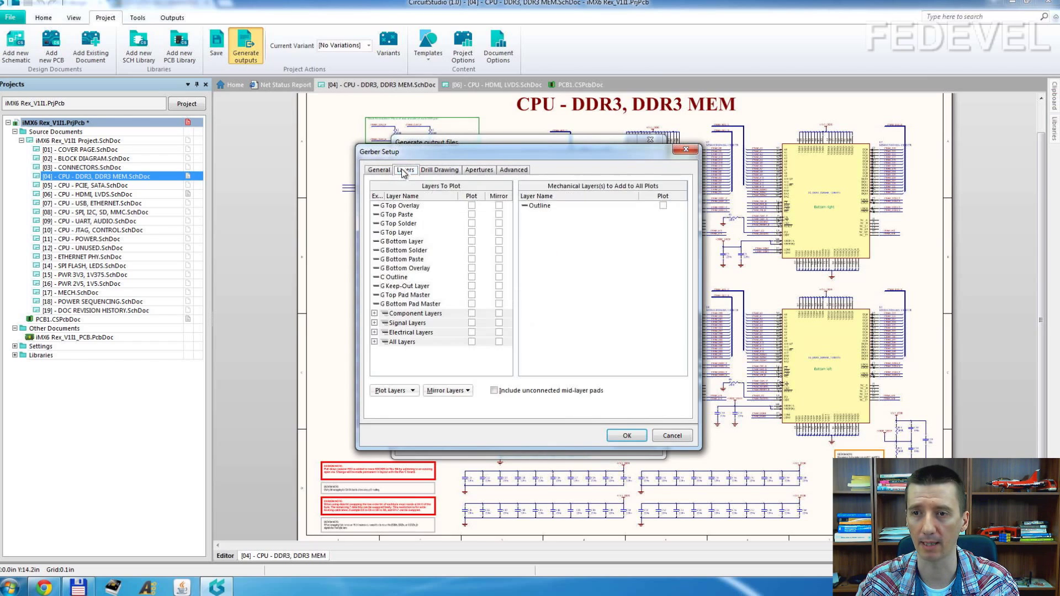
click(440, 169)
click(685, 151)
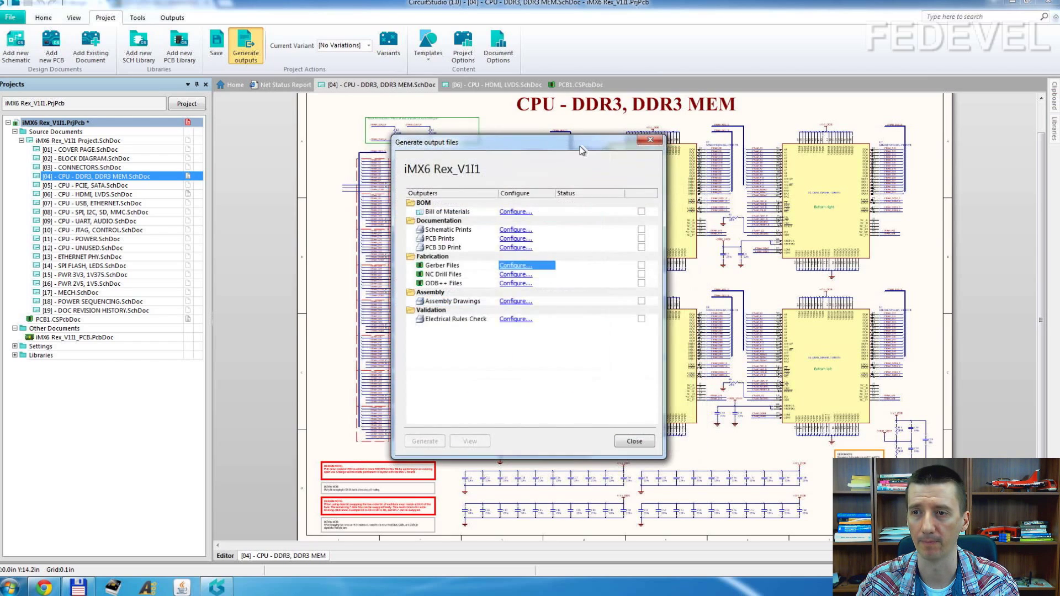
click(634, 441)
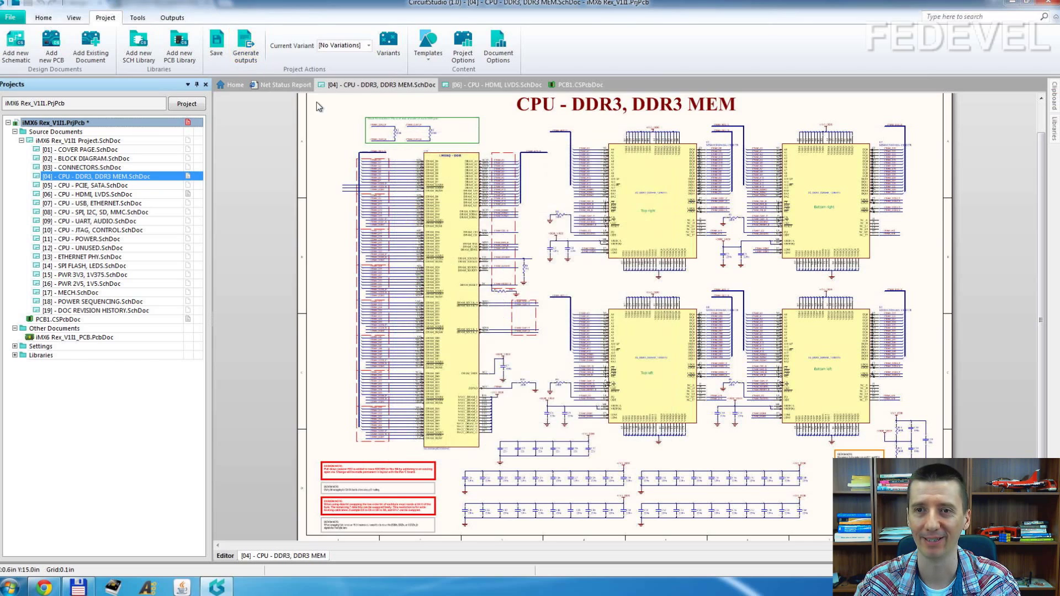
- Open Variant Management, nudge its window aside, and close it
click(389, 43)
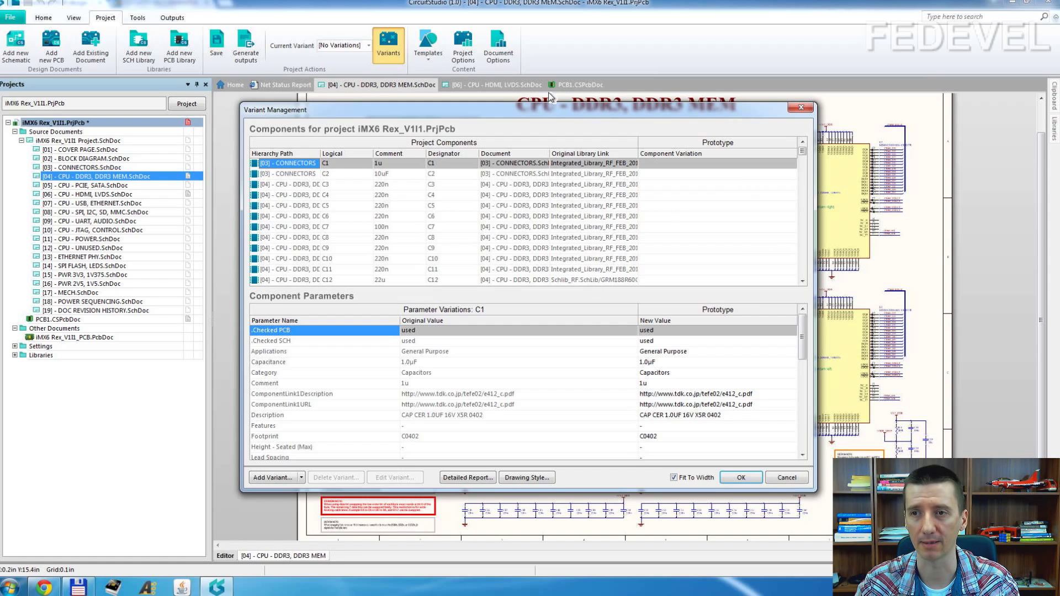
drag(530, 118, 538, 118)
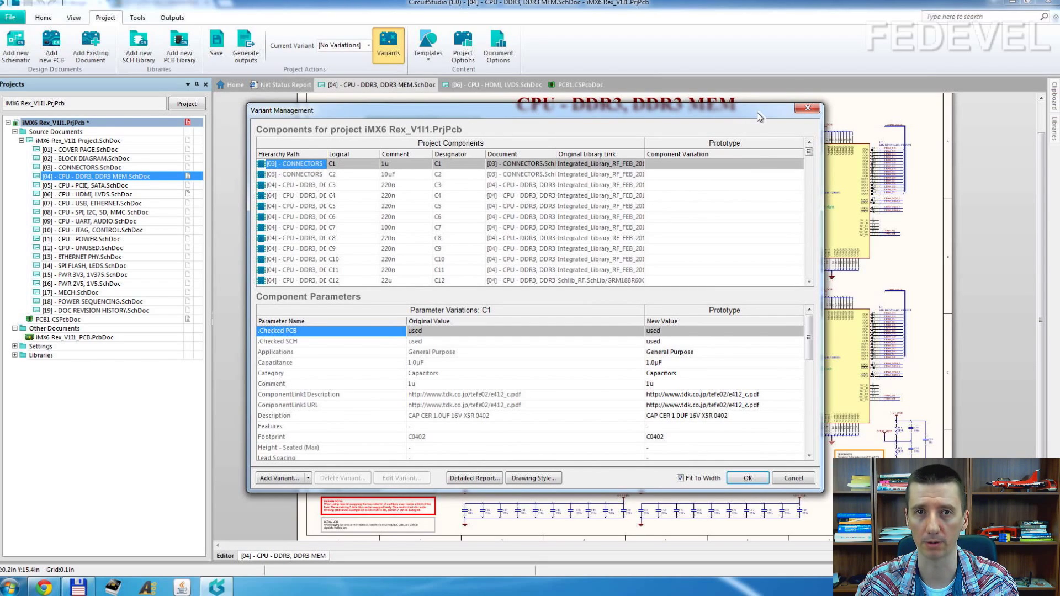
click(808, 108)
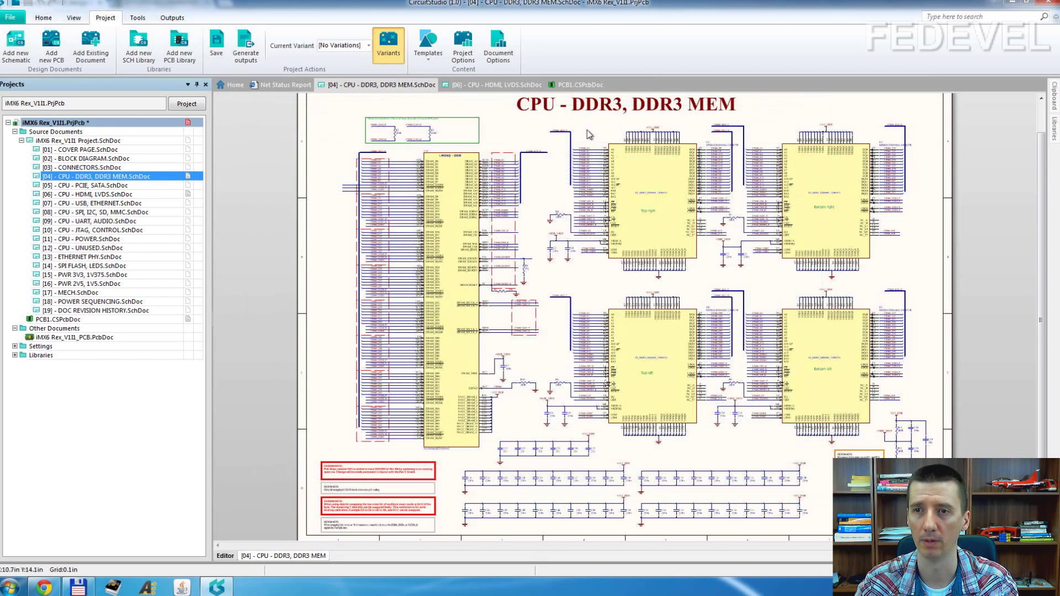
- Look over the Project Options and the sheet's Document Options dialogs, closing each
click(467, 54)
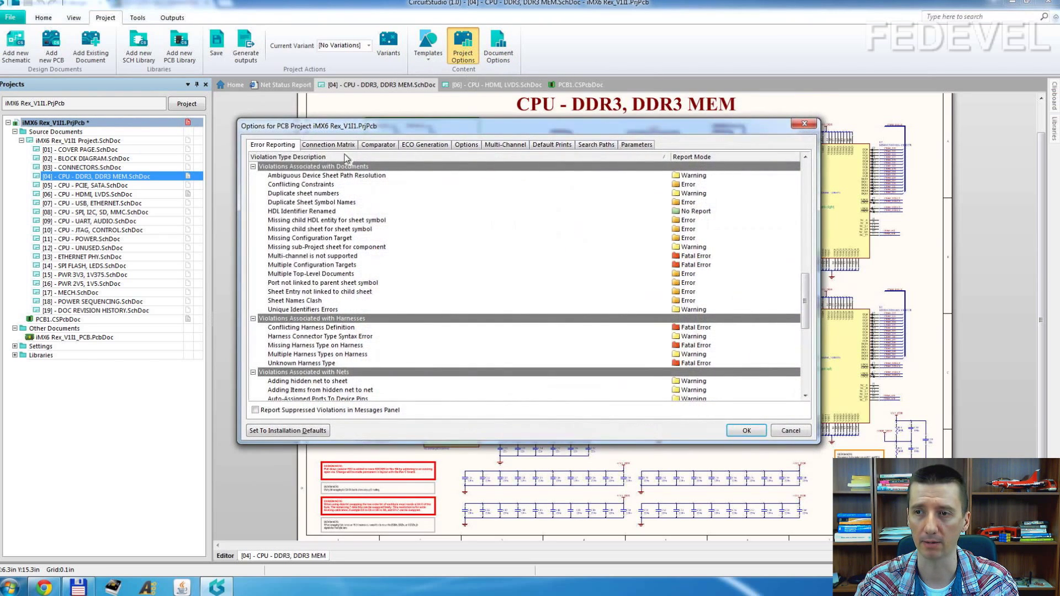
click(804, 125)
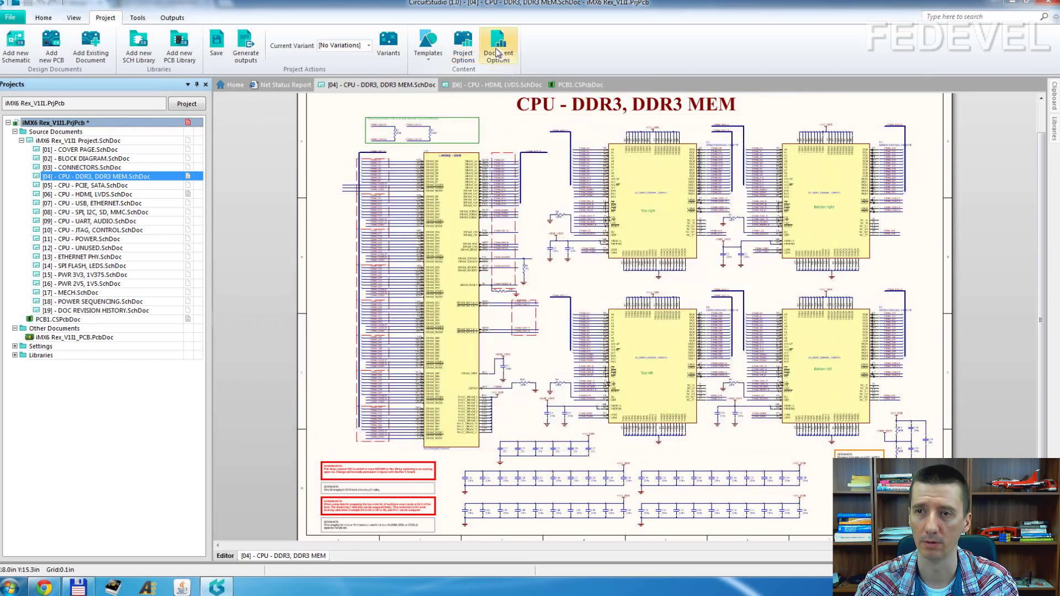
click(495, 51)
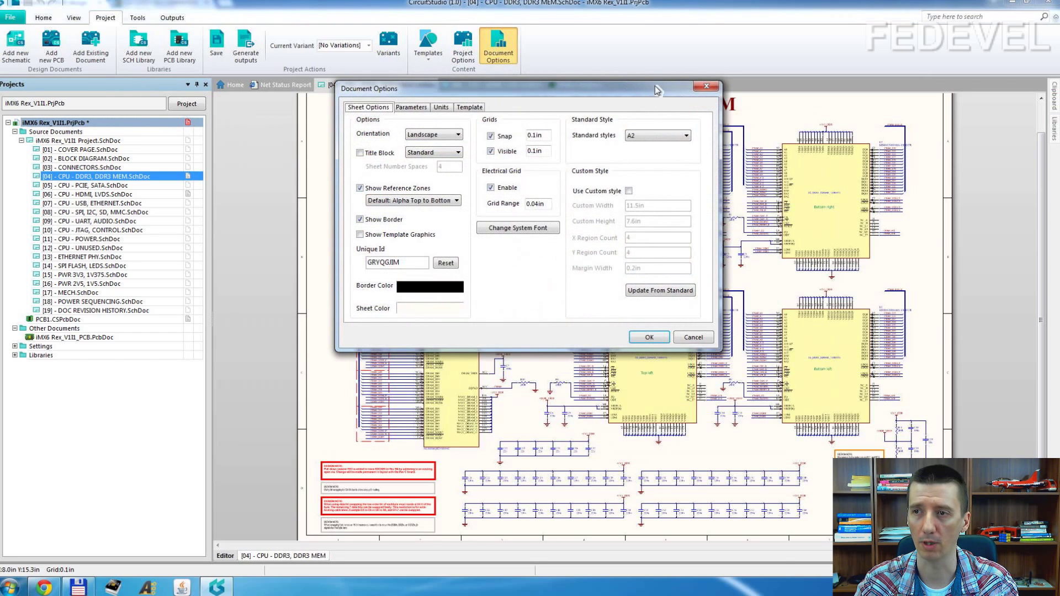
click(707, 89)
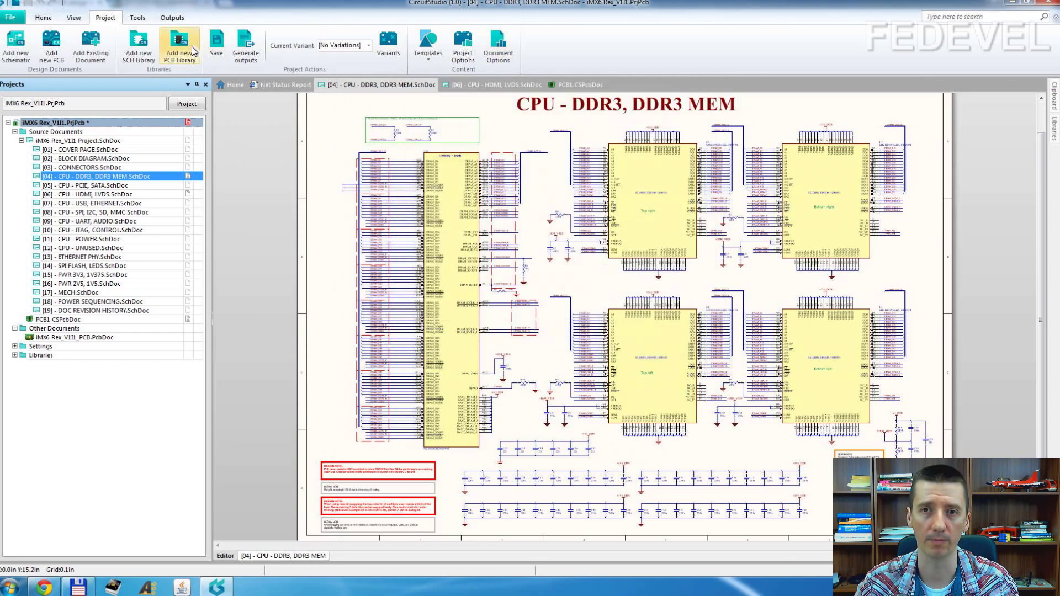
click(138, 19)
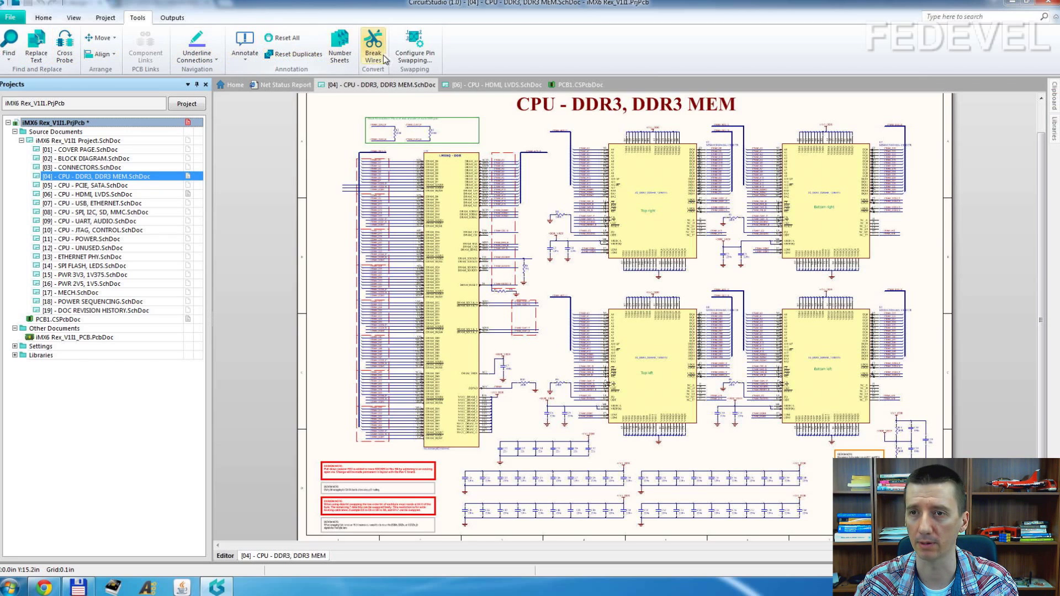
- Check the Number Sheets list, then view the Print options on the Outputs tab
click(339, 44)
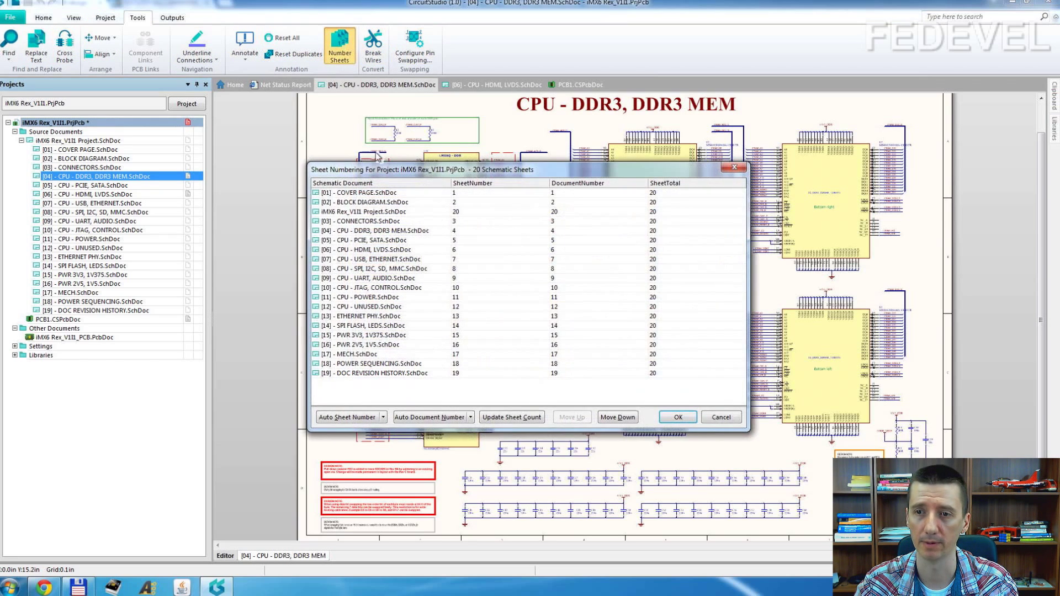
click(740, 169)
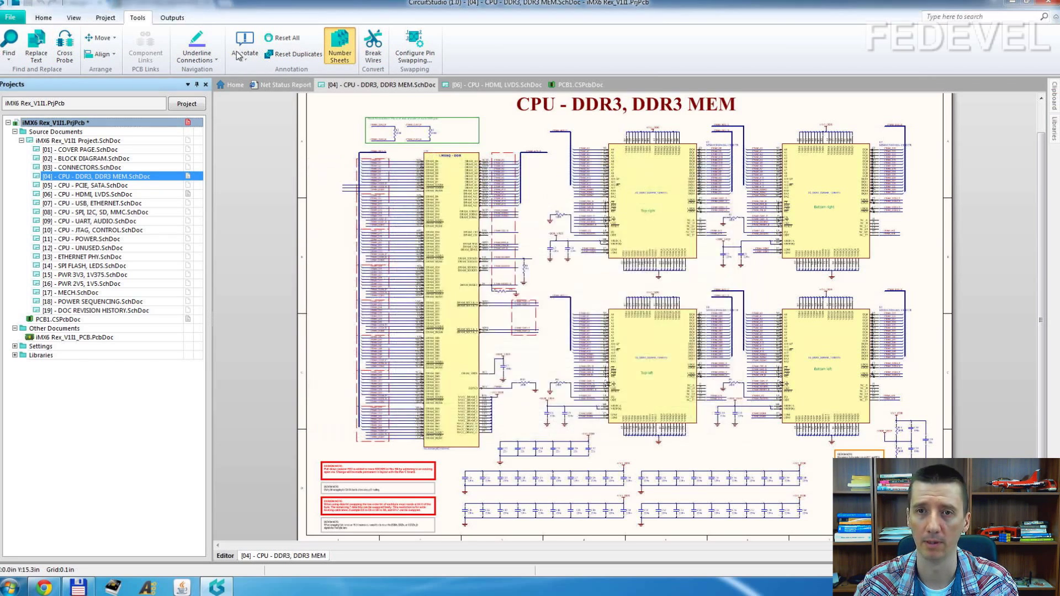
click(172, 18)
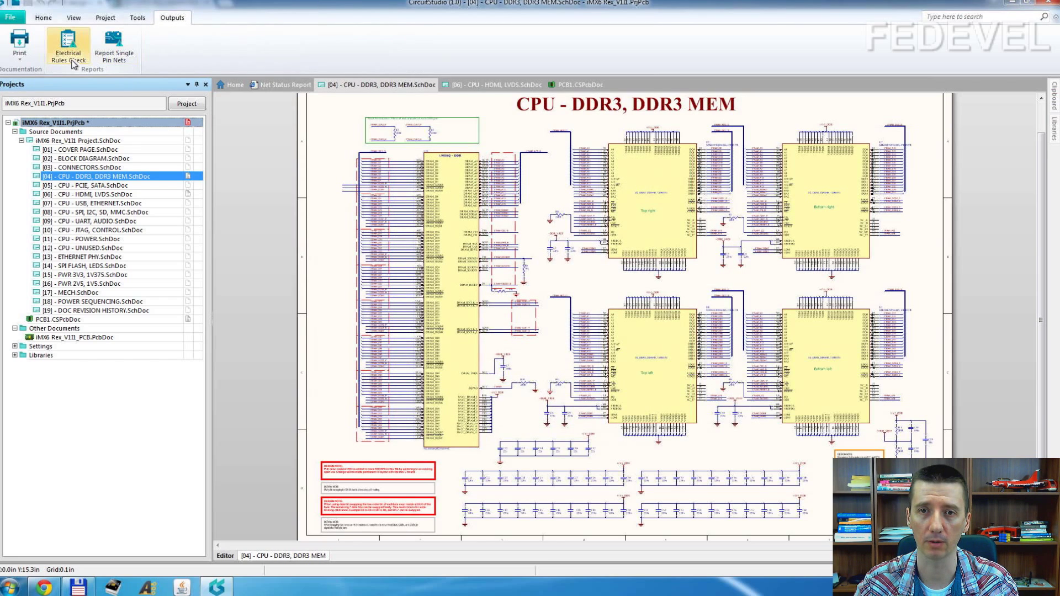
click(25, 59)
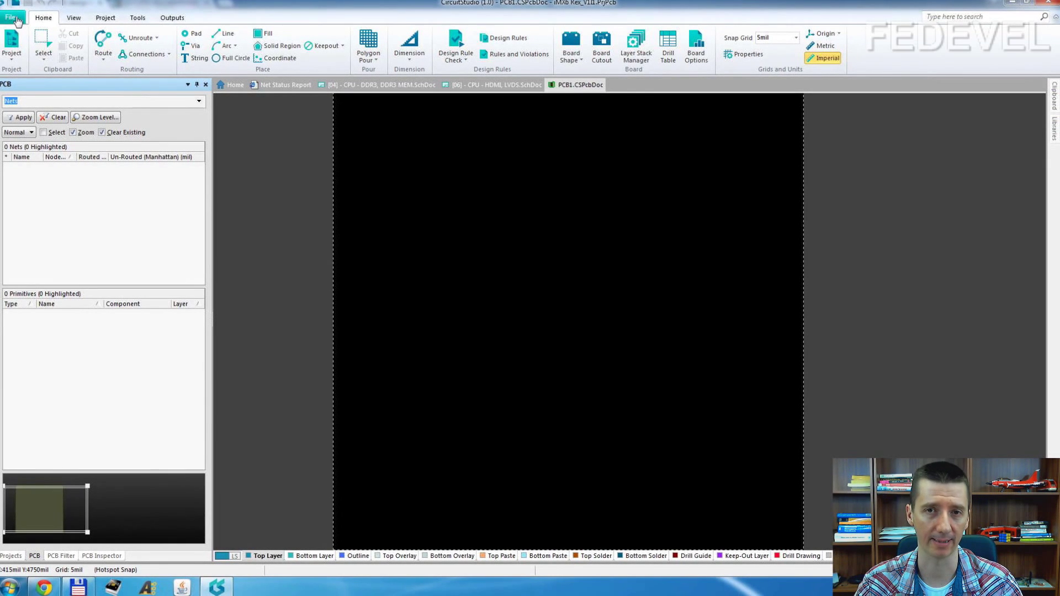
click(12, 18)
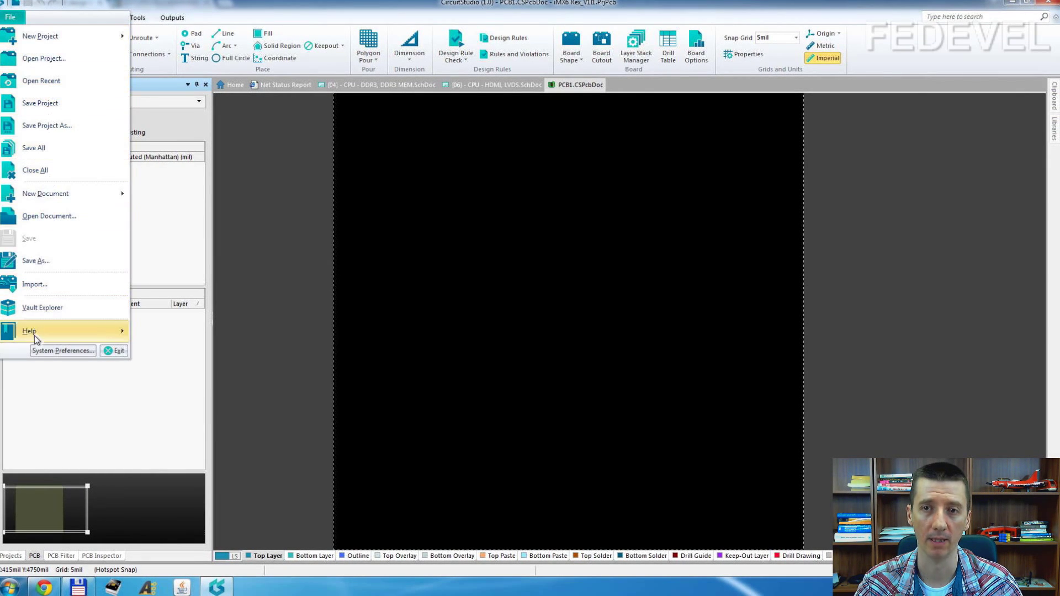
click(11, 17)
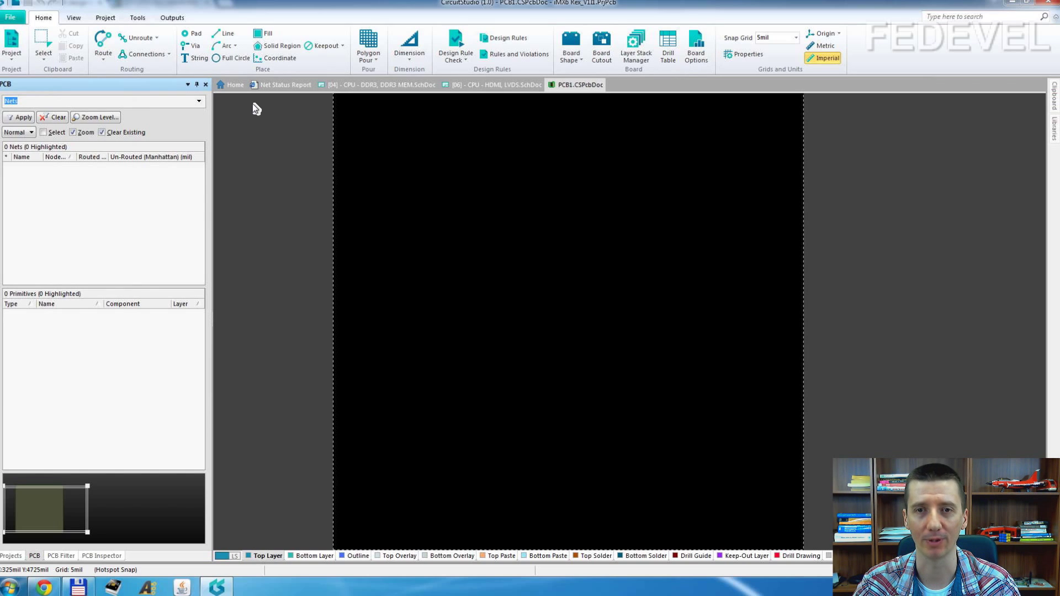
click(14, 58)
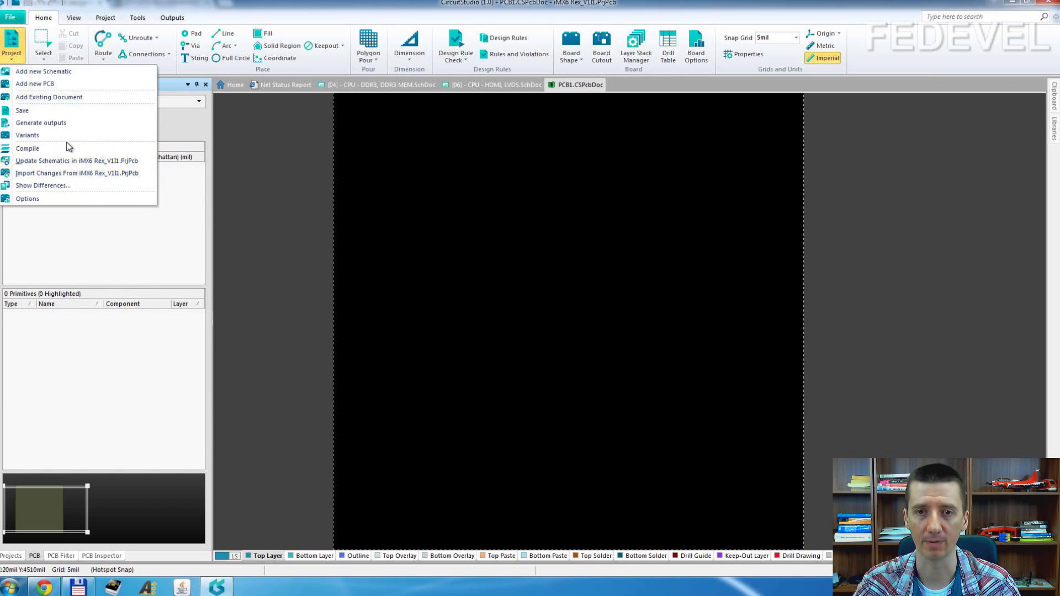
click(255, 17)
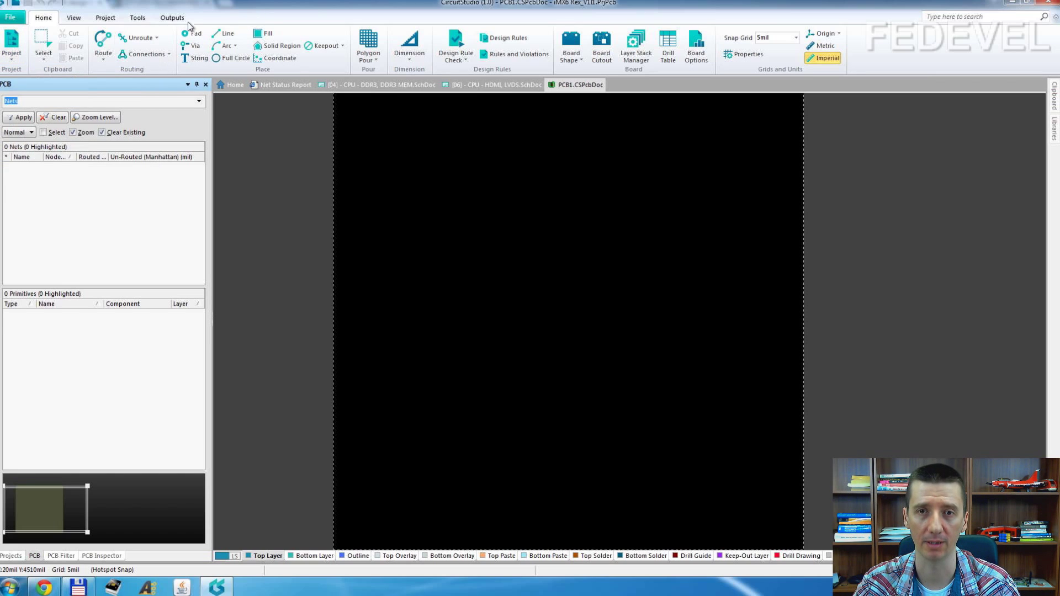
click(43, 59)
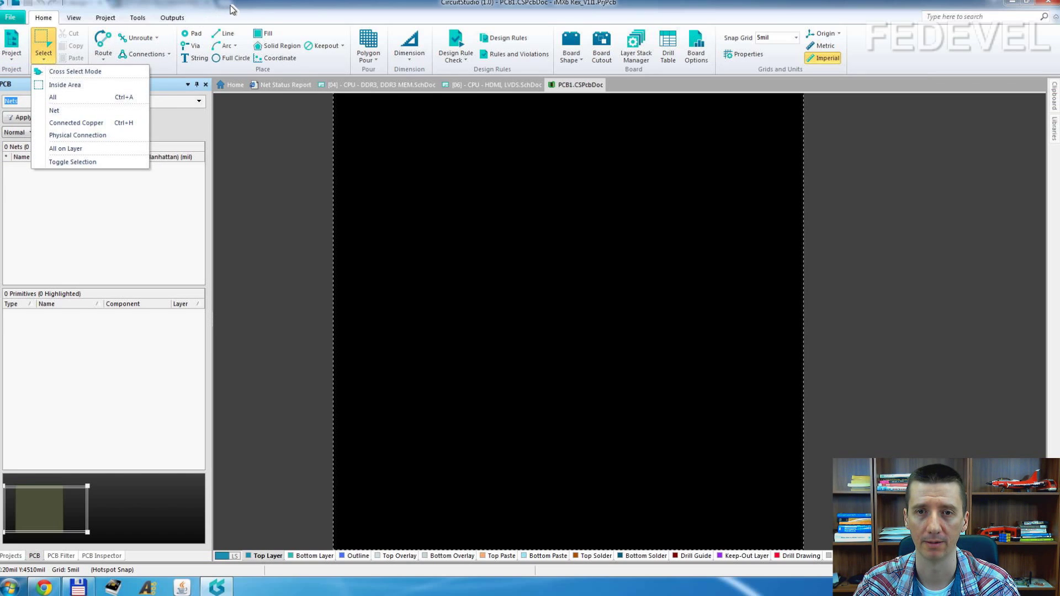
click(230, 9)
click(103, 56)
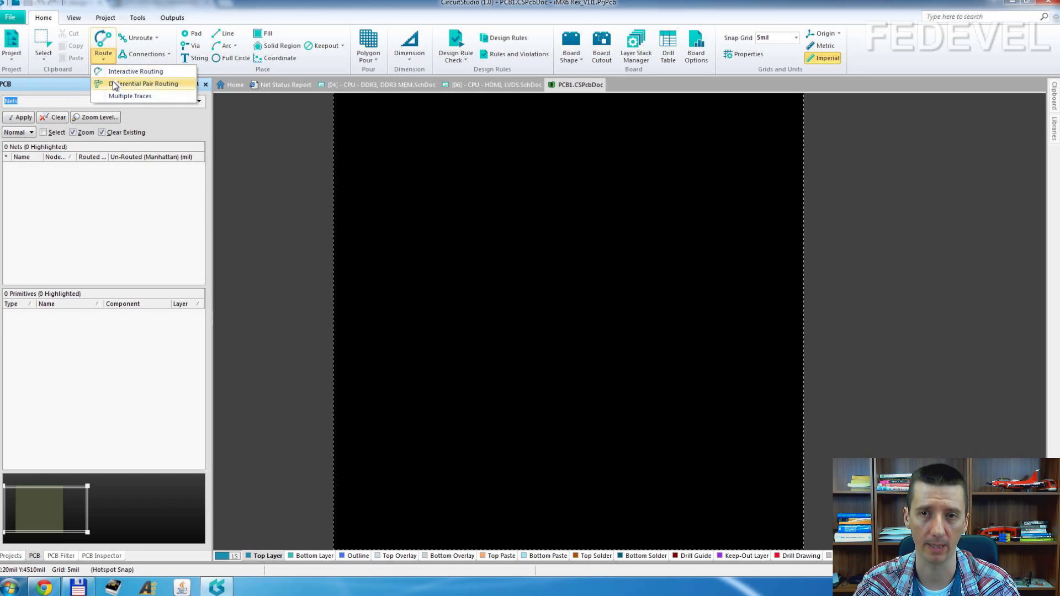
click(241, 10)
click(157, 38)
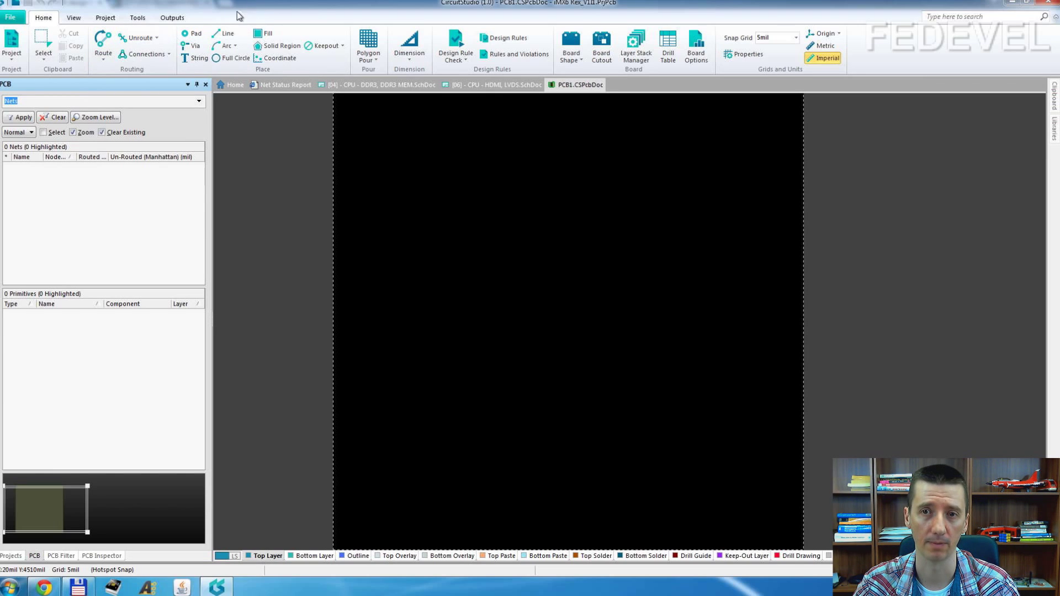
click(163, 55)
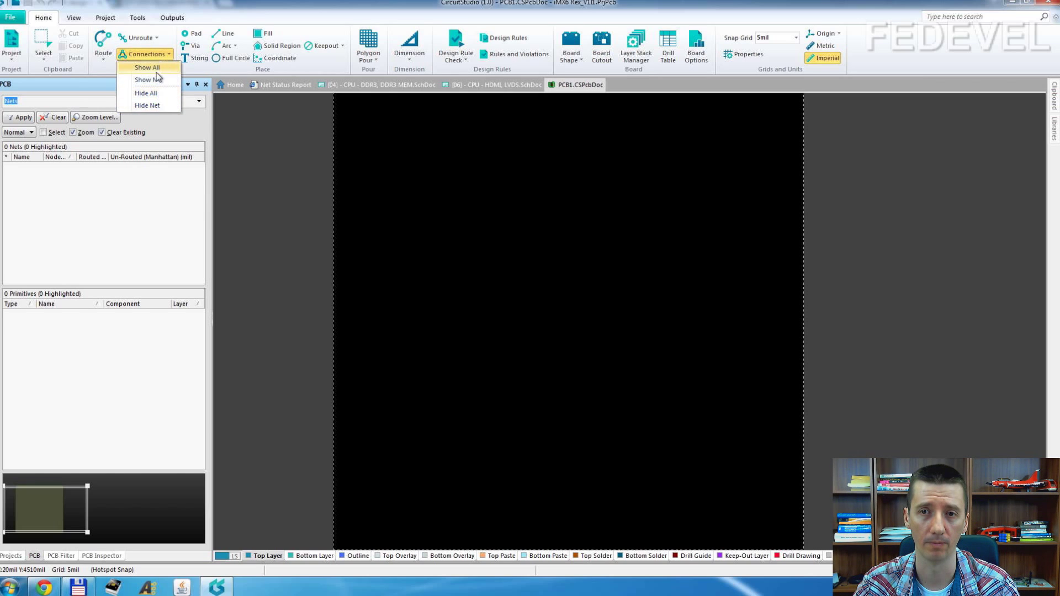
click(160, 105)
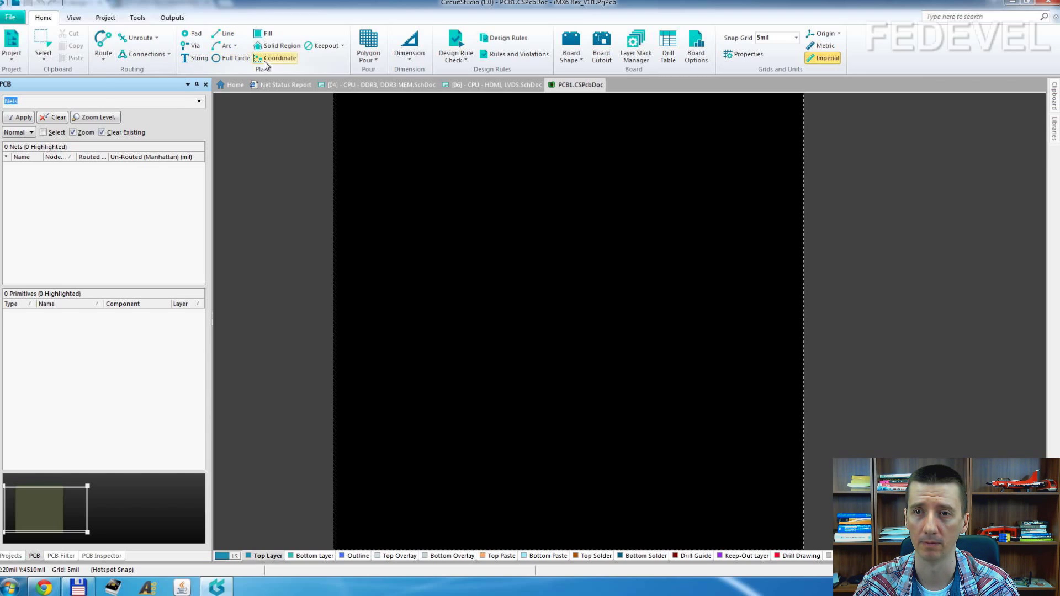
click(339, 48)
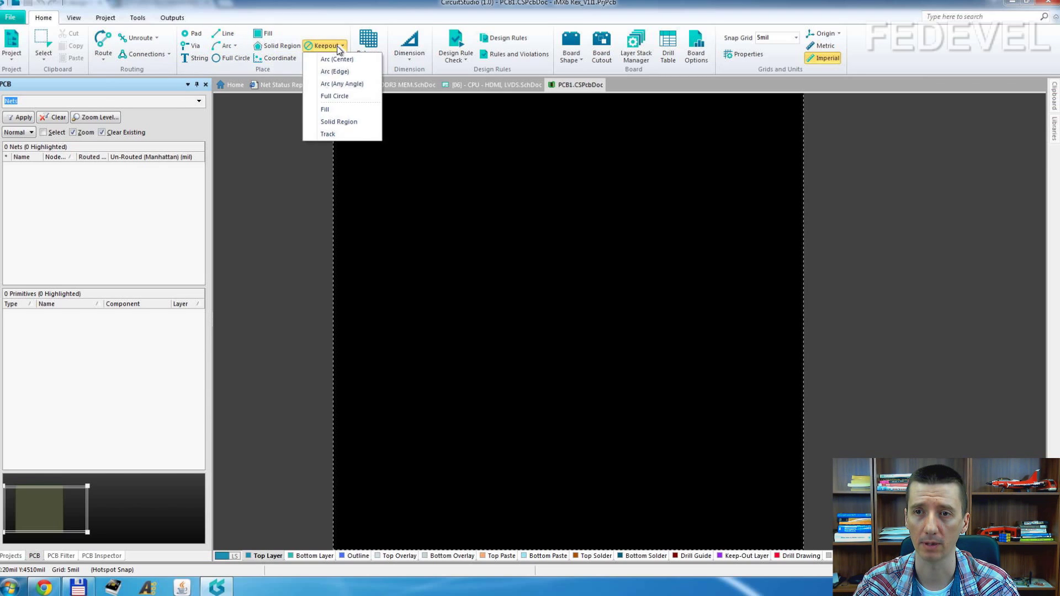
click(374, 12)
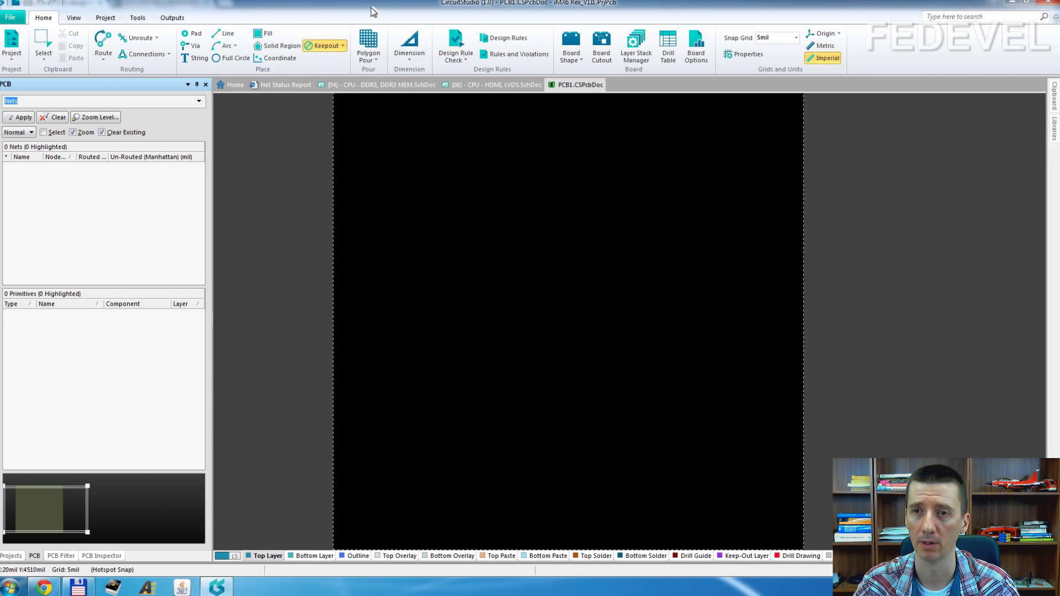
click(373, 57)
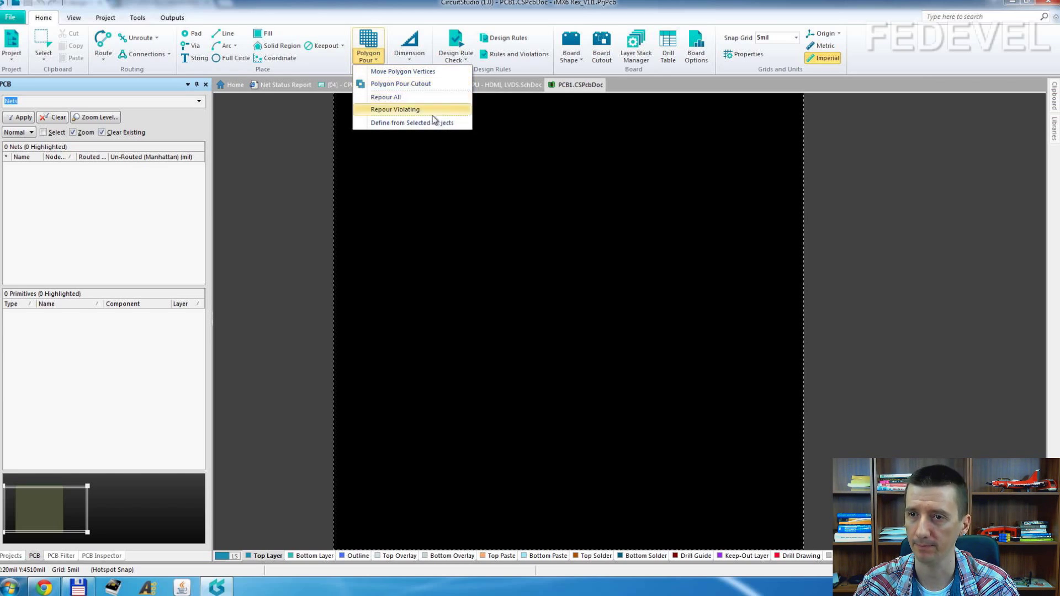
click(423, 55)
click(414, 59)
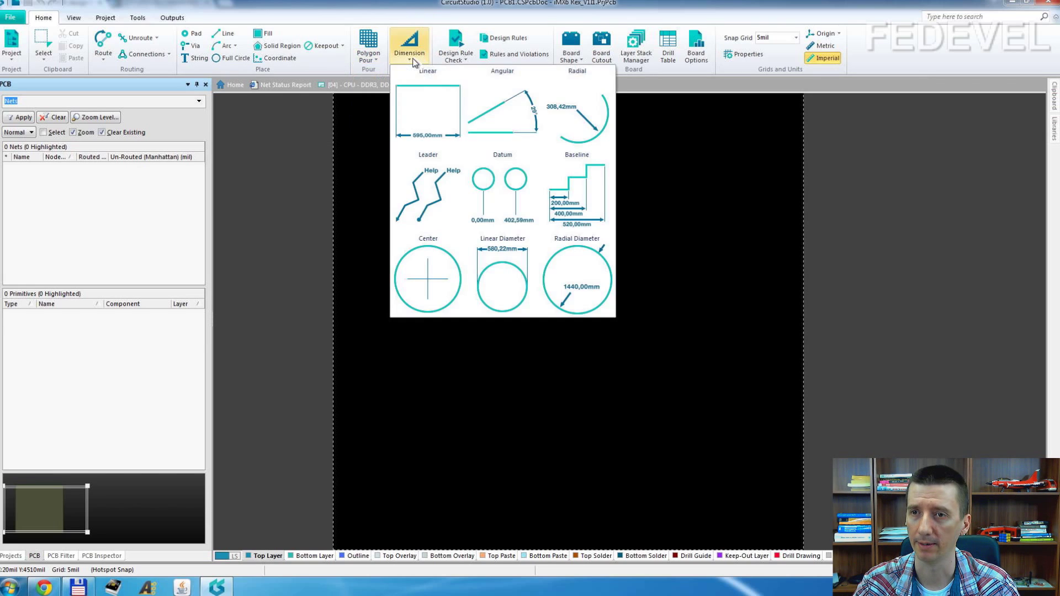
click(402, 12)
click(465, 61)
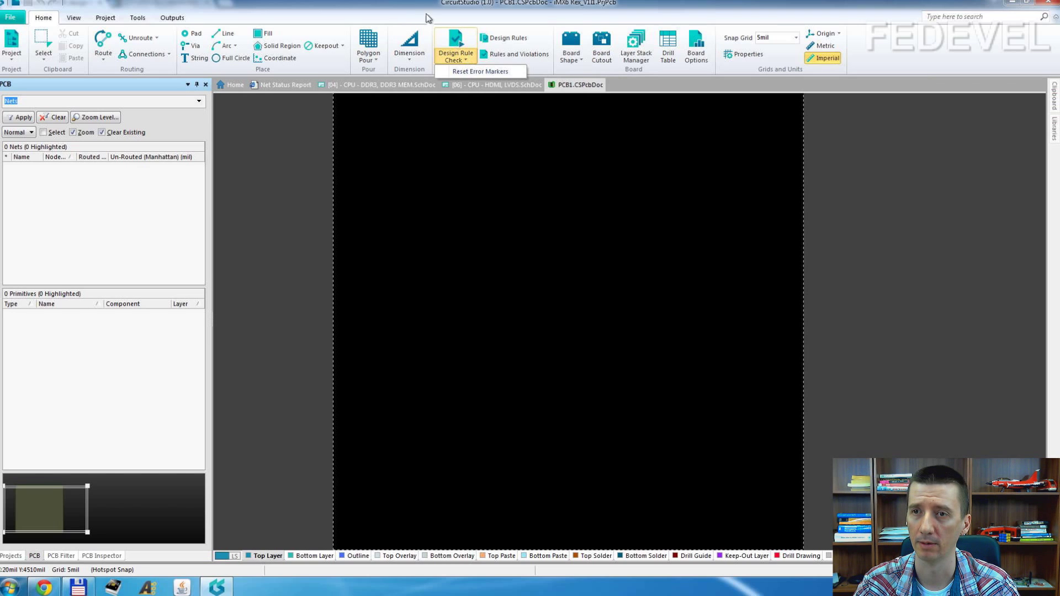
- In the Design Rule Checker, review the electrical, routing and placement rules, then close with OK
click(456, 41)
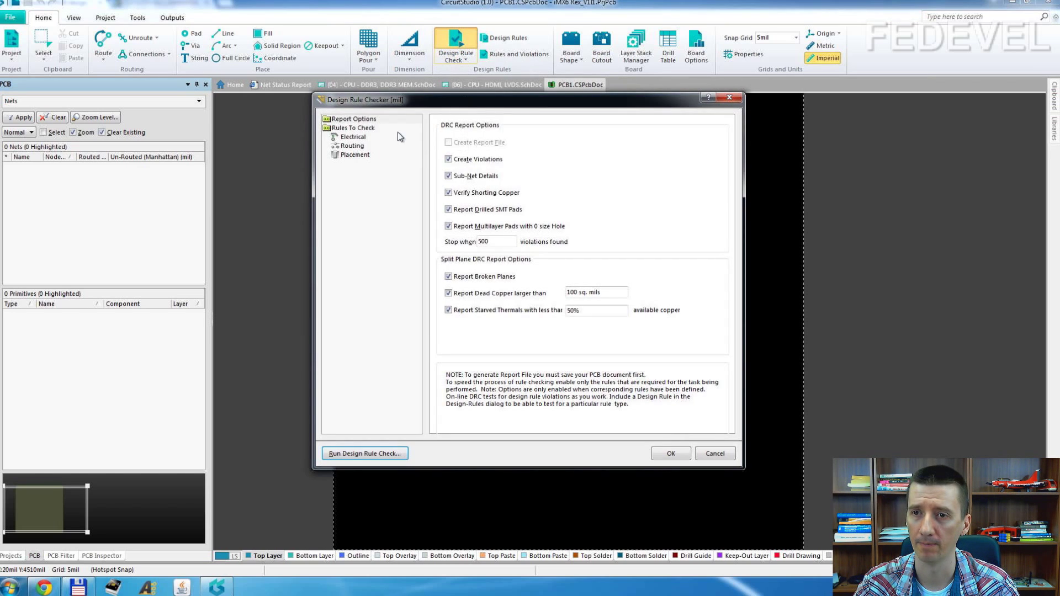
click(361, 128)
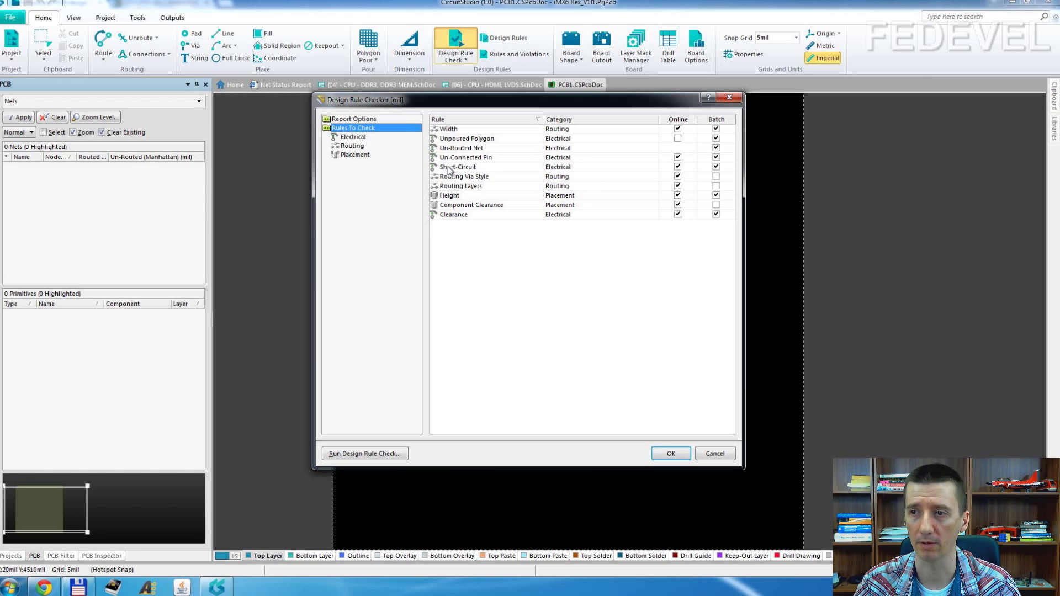
click(353, 140)
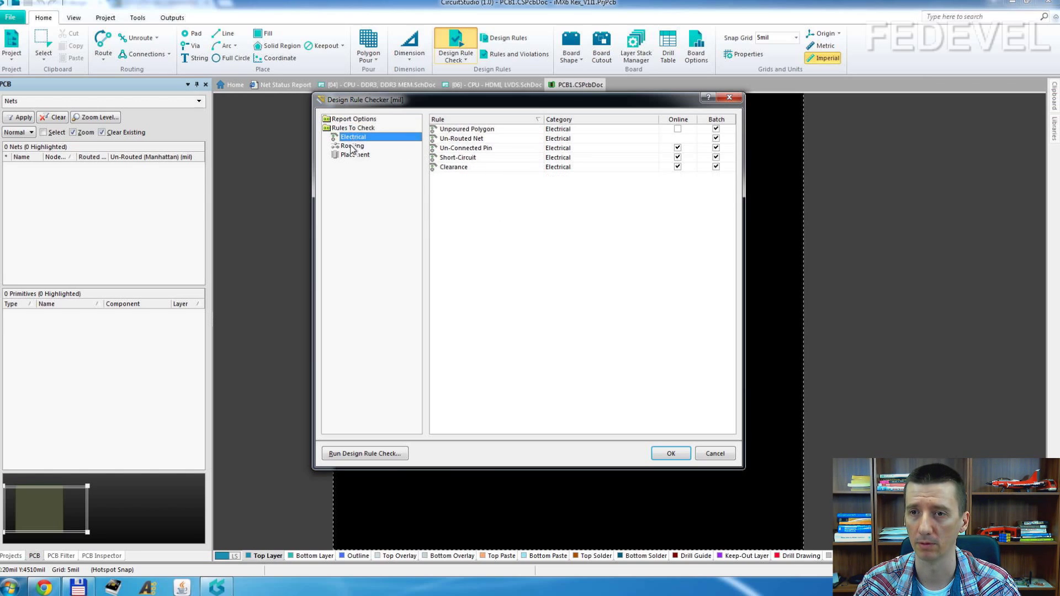
click(352, 146)
click(352, 157)
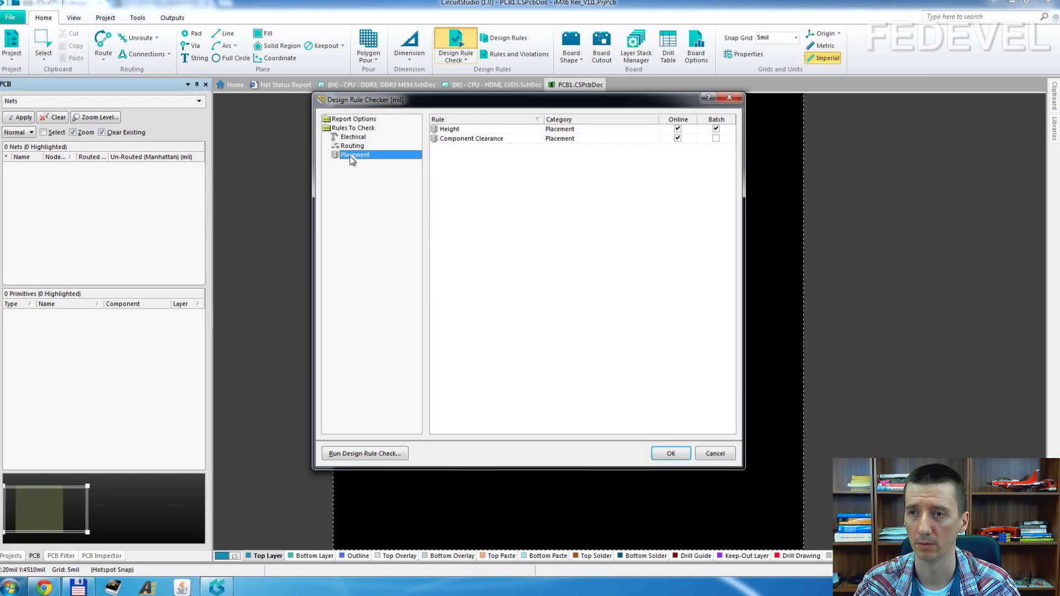
click(353, 147)
click(353, 137)
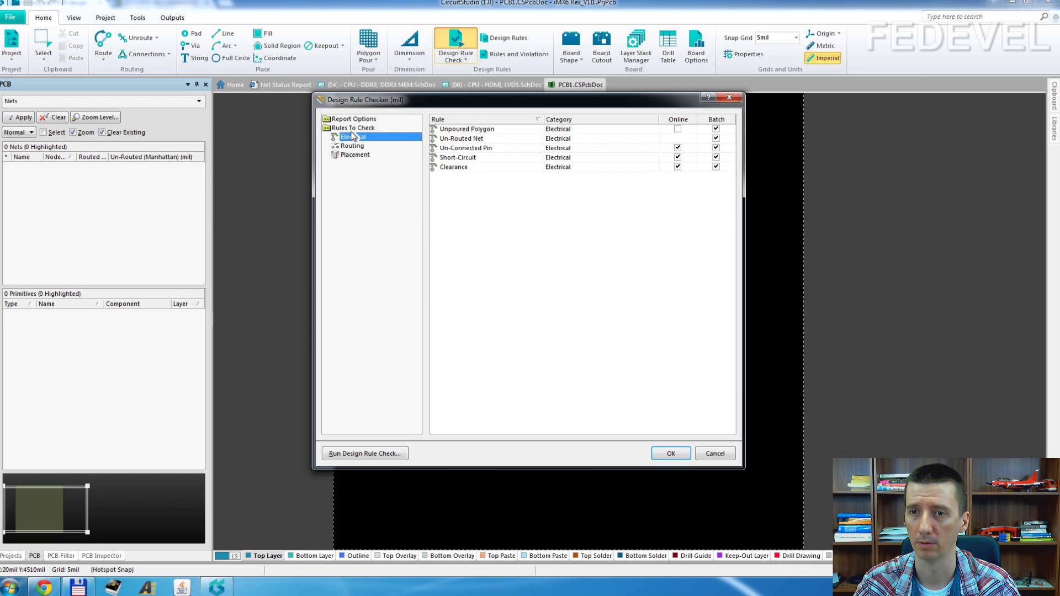
click(352, 128)
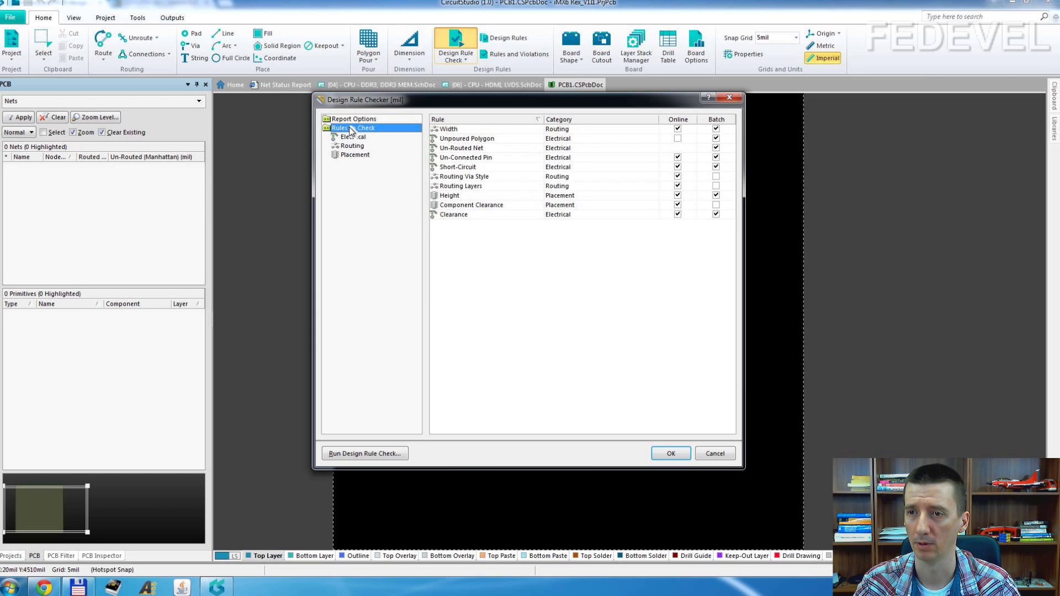
click(670, 454)
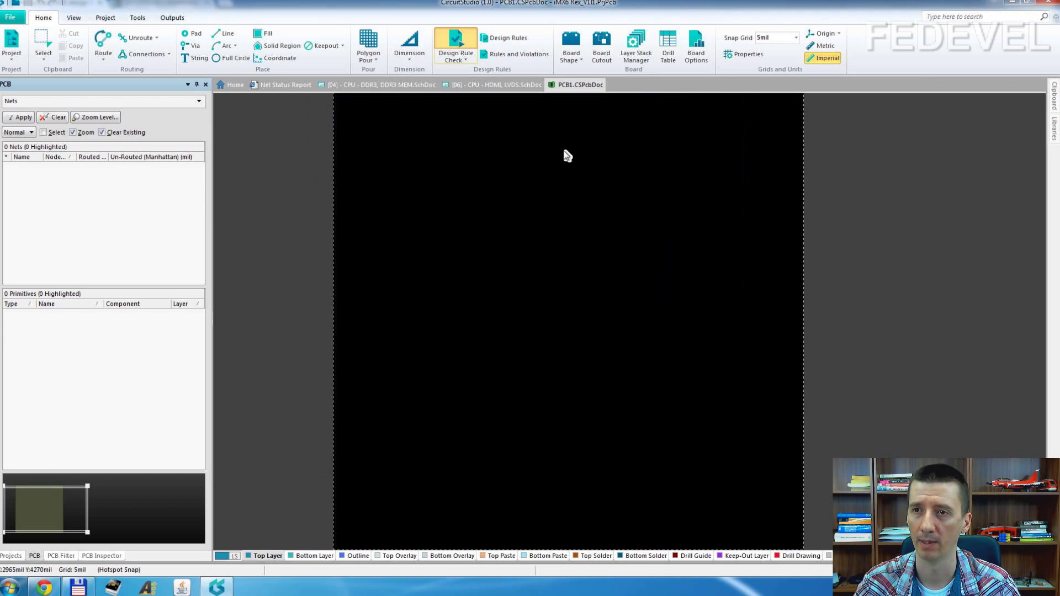
click(503, 40)
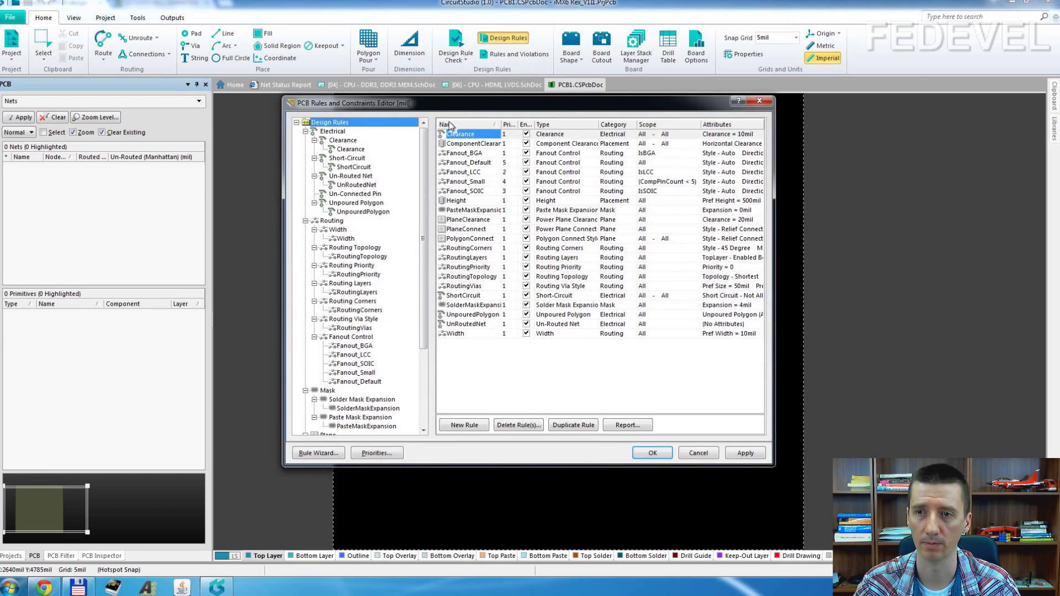
click(341, 132)
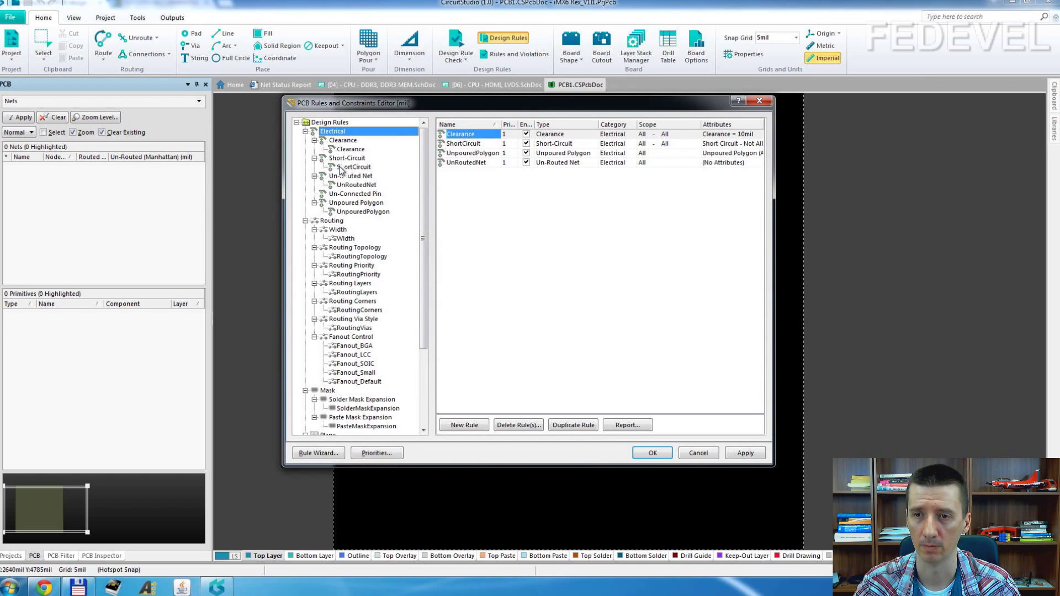
click(332, 221)
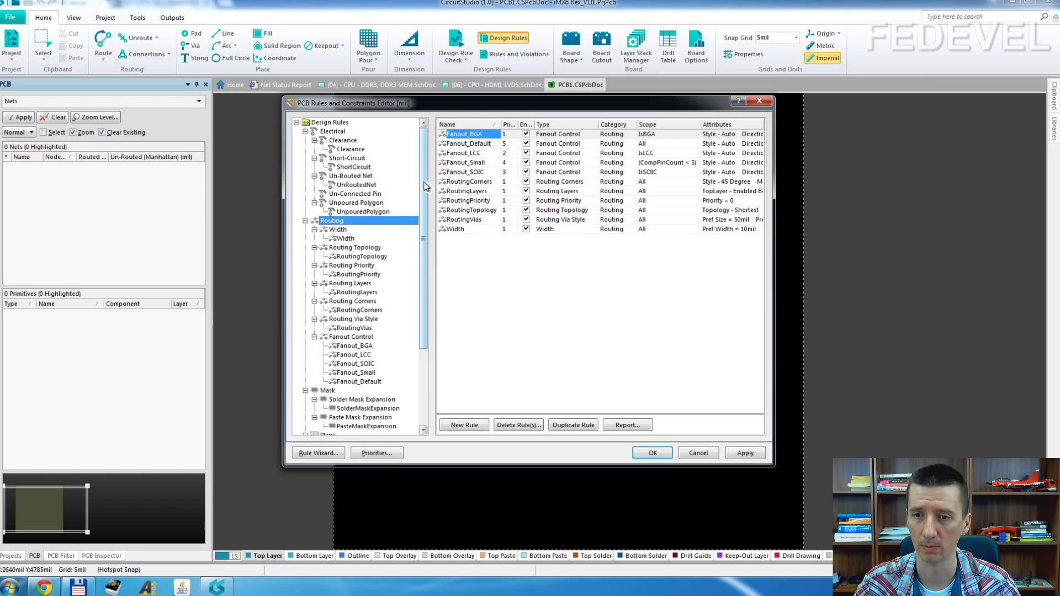
scroll(432, 302, down, 4)
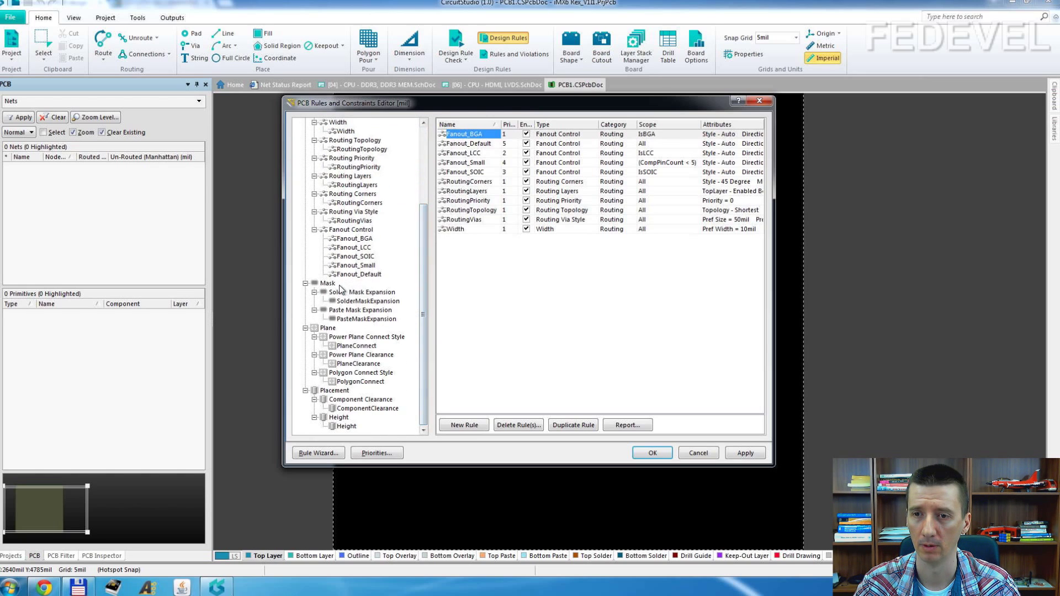
click(328, 284)
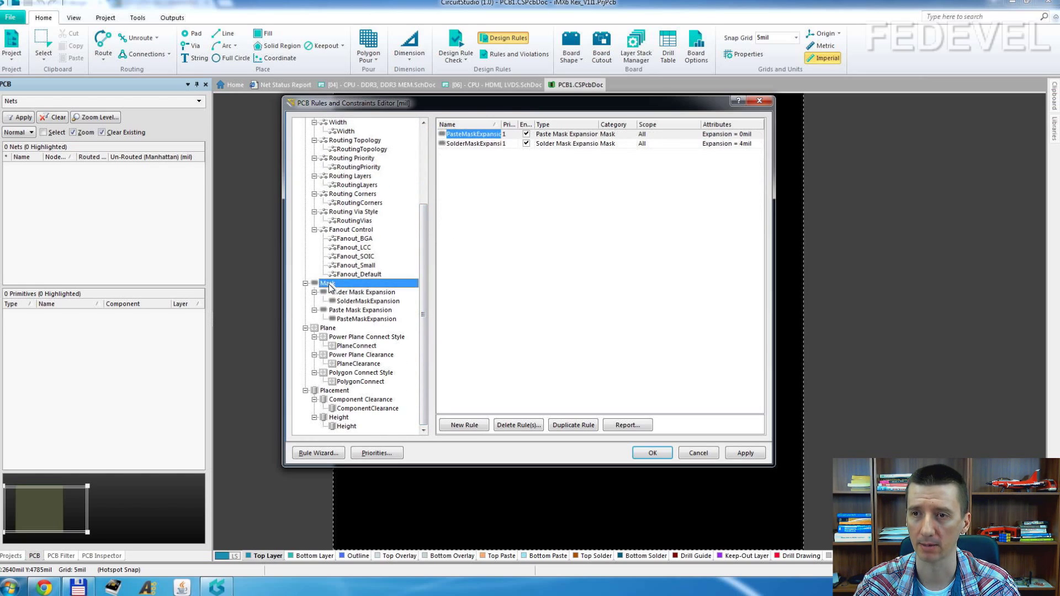
click(328, 329)
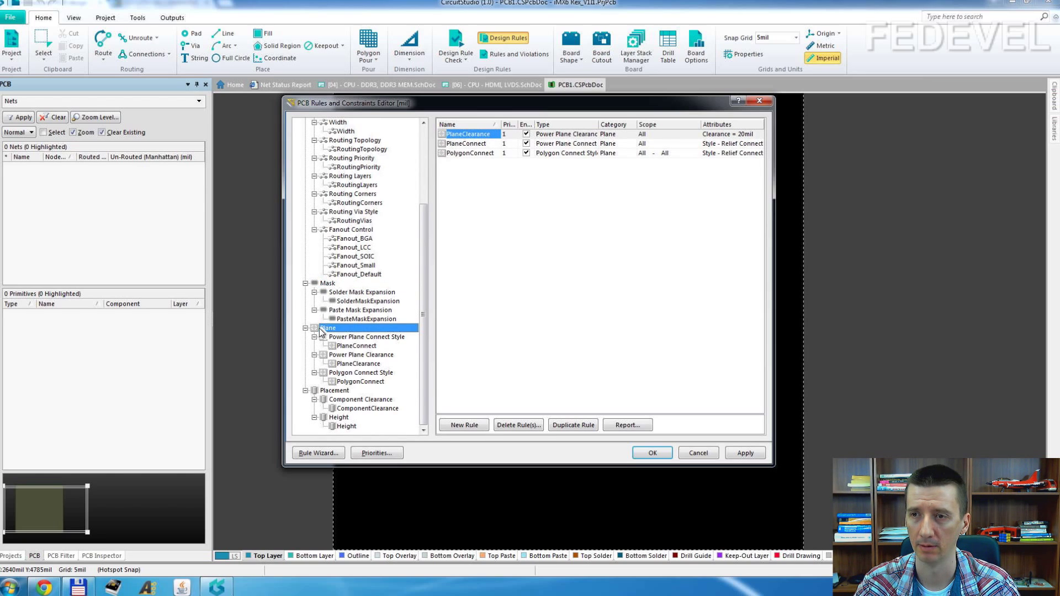
click(333, 393)
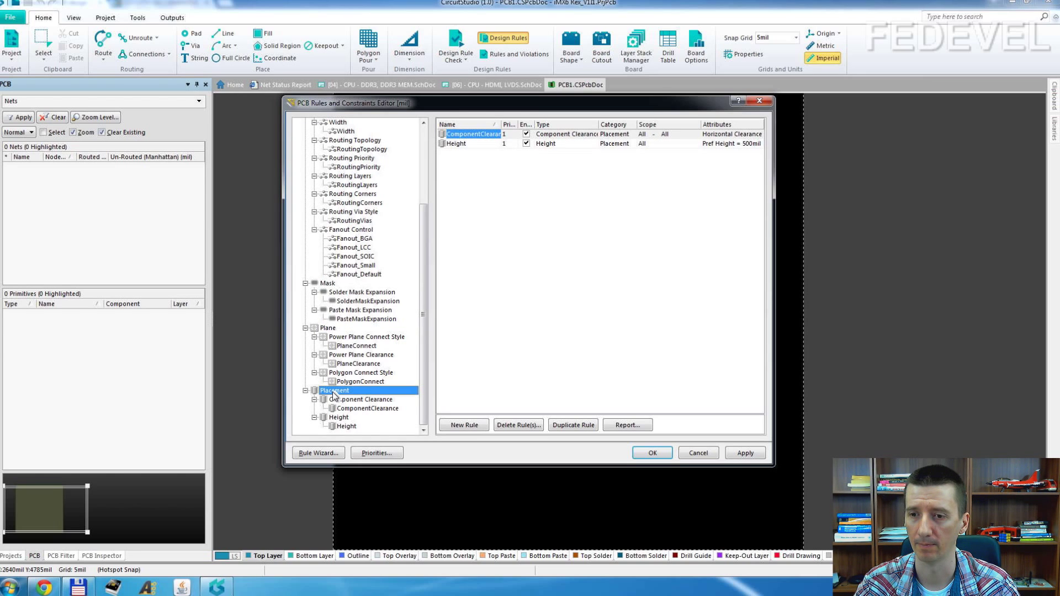
click(648, 453)
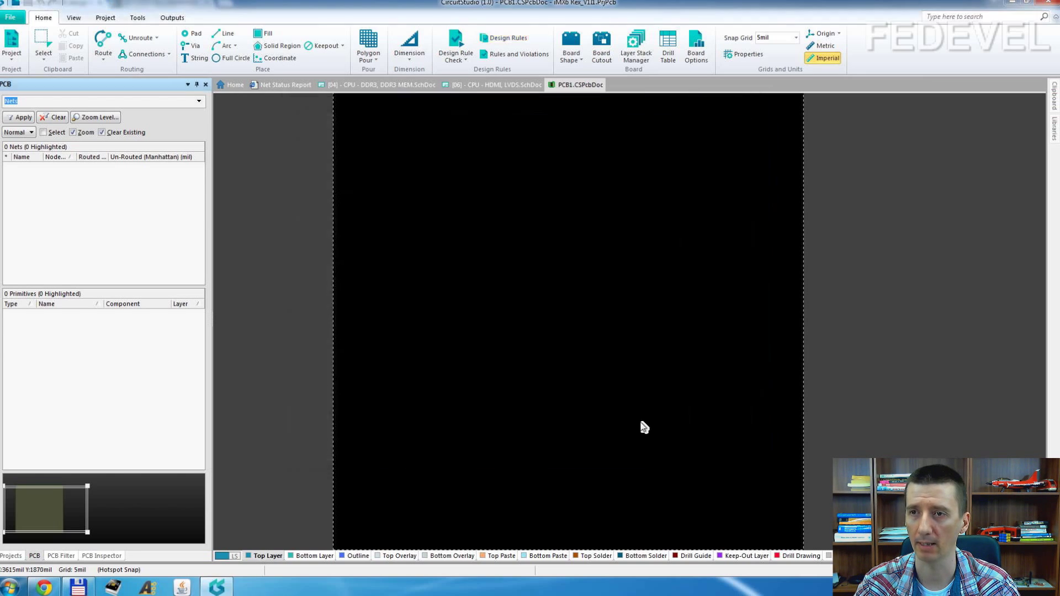
click(504, 56)
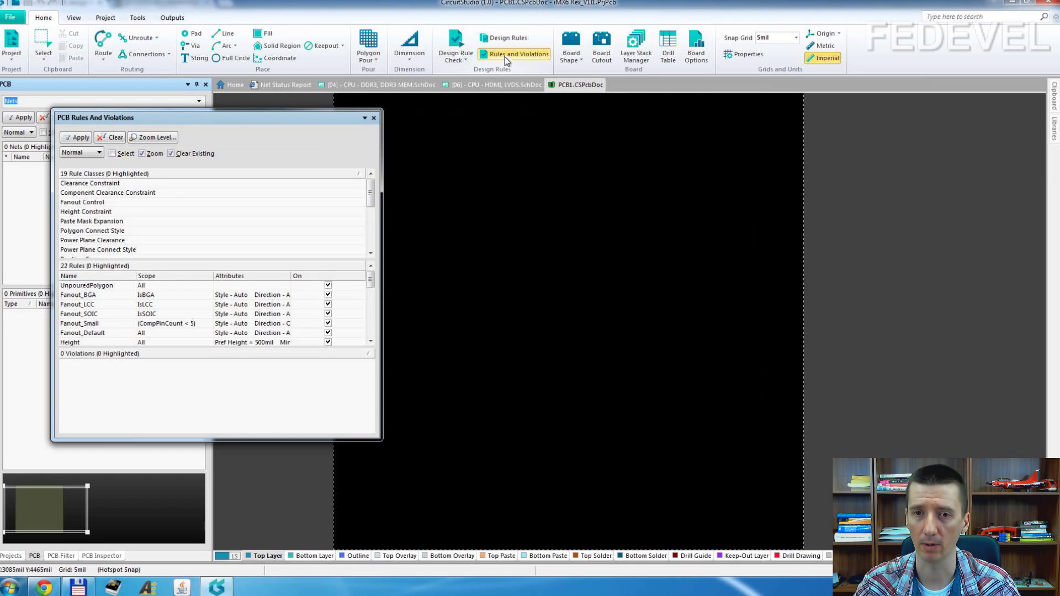
drag(382, 276, 634, 303)
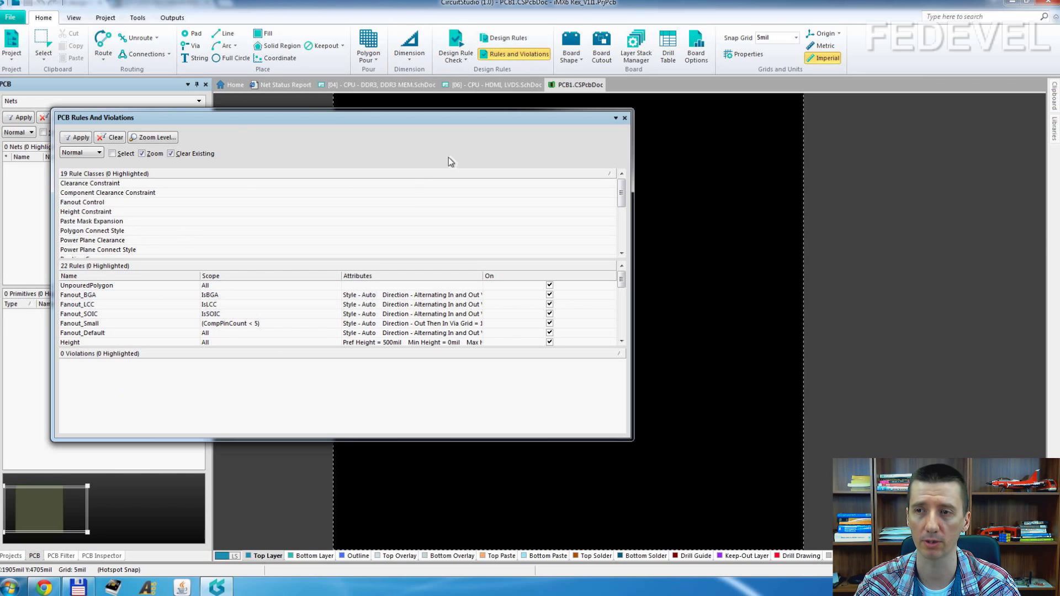
click(624, 117)
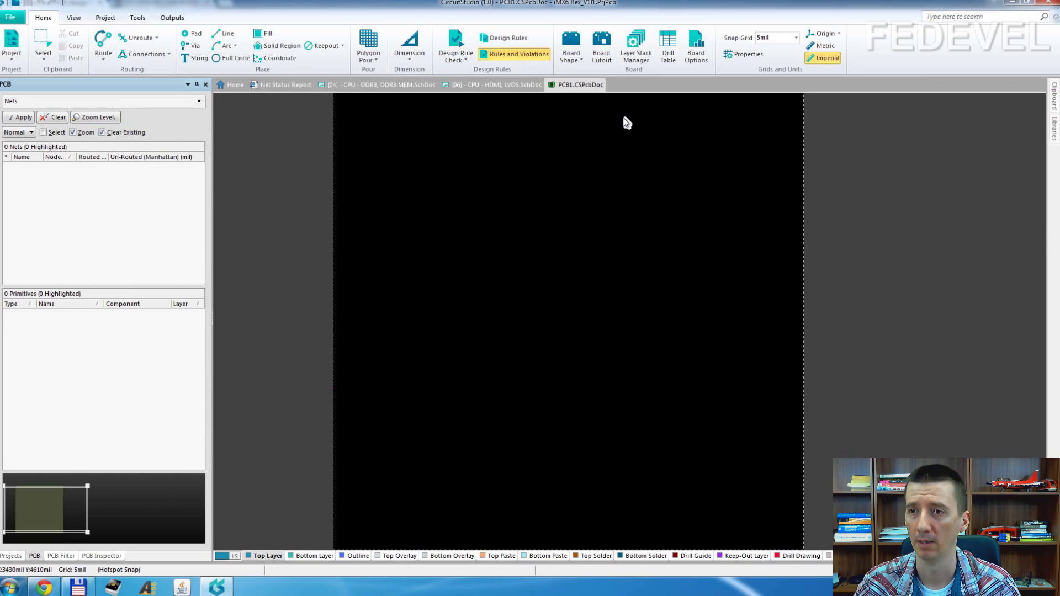
click(583, 60)
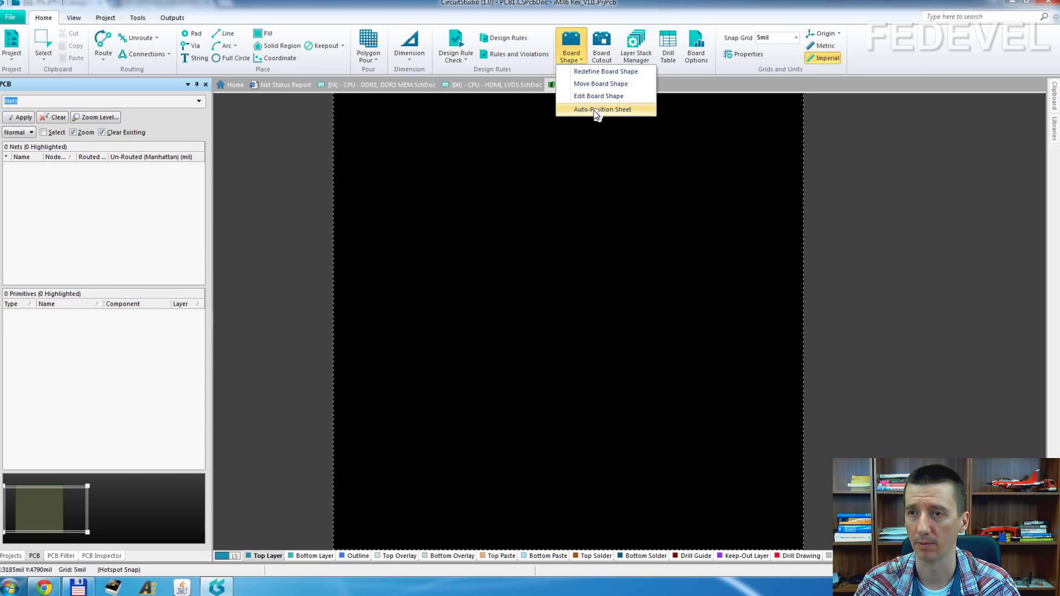
key(Escape)
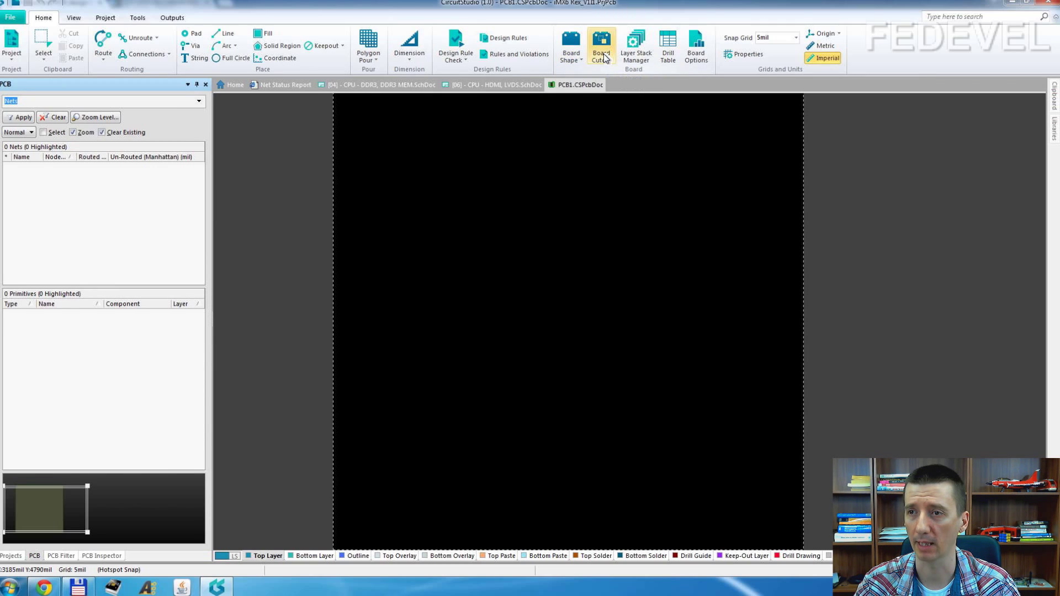
click(640, 47)
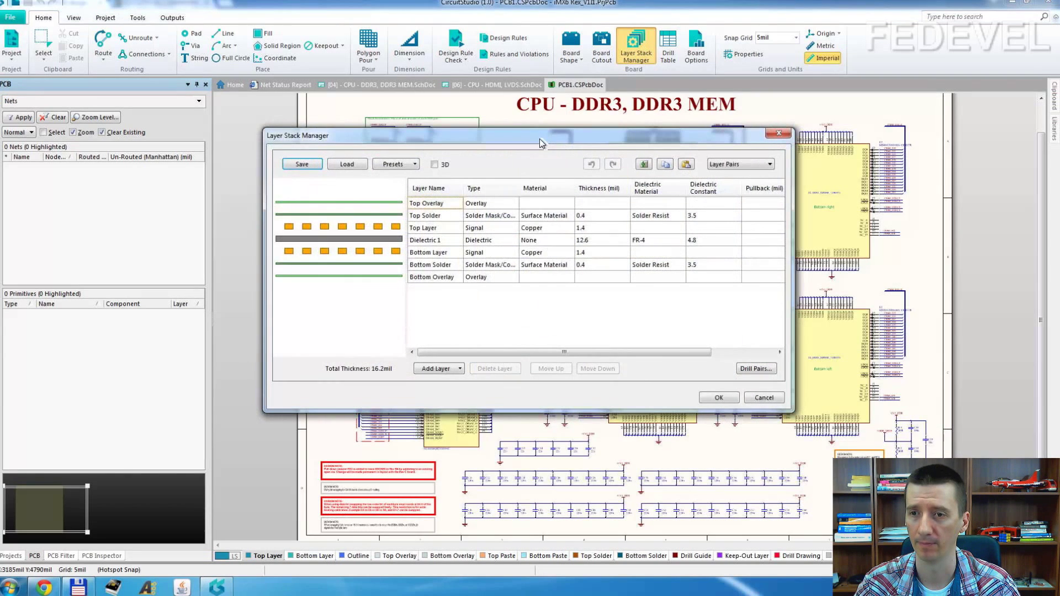
click(438, 369)
click(442, 380)
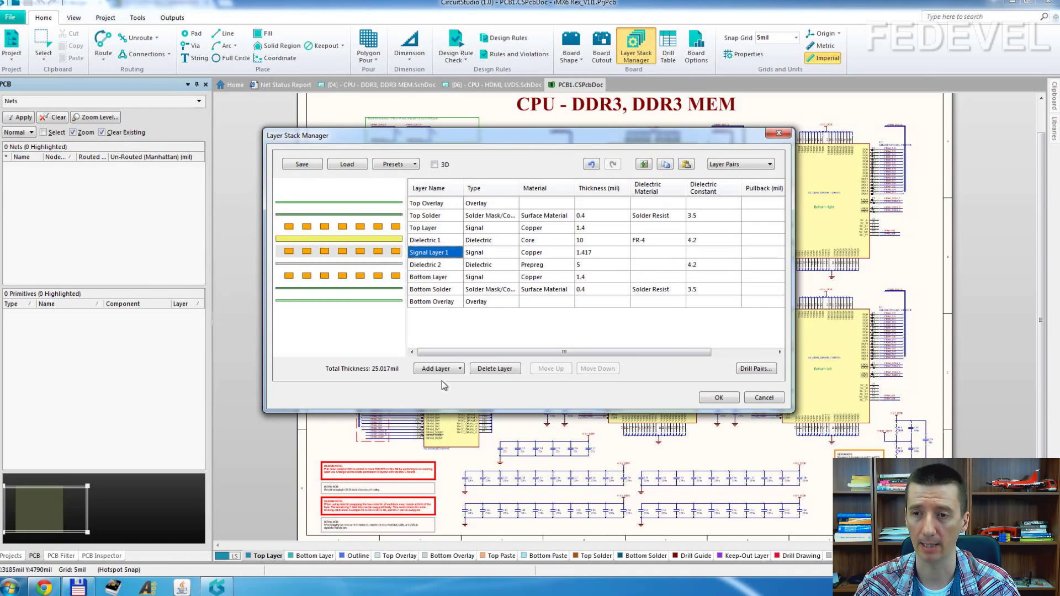
click(459, 369)
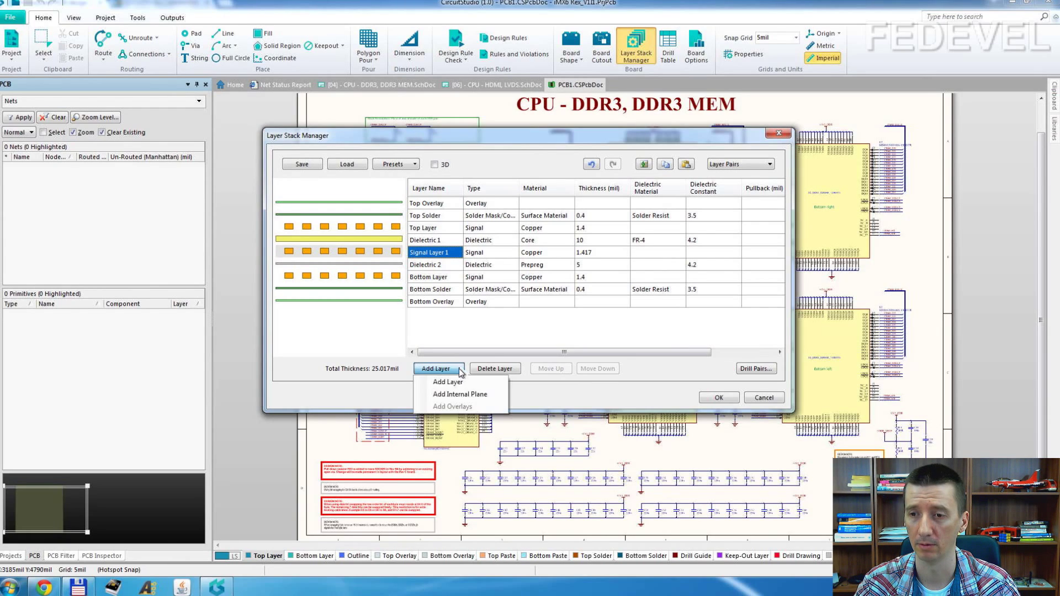
click(453, 393)
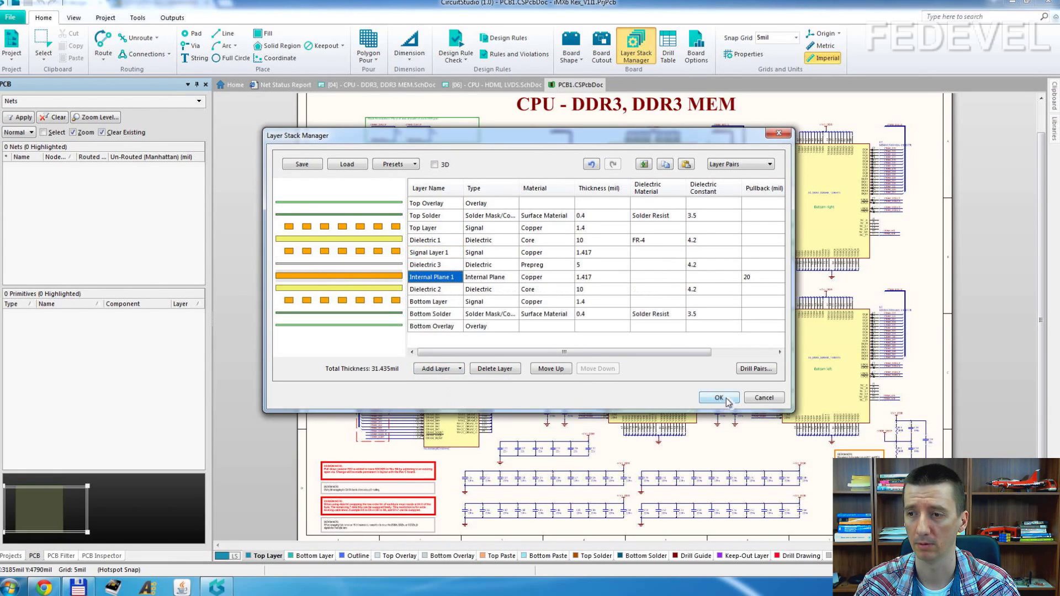
click(763, 397)
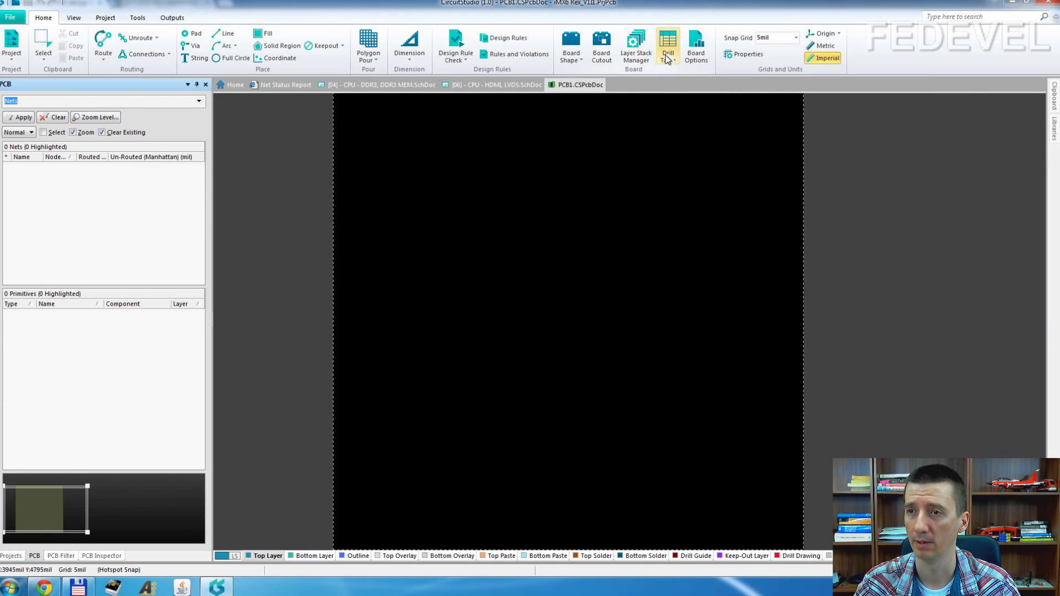
- Start and cancel a drill table placement, then open Board Options and centre the dialog
click(665, 55)
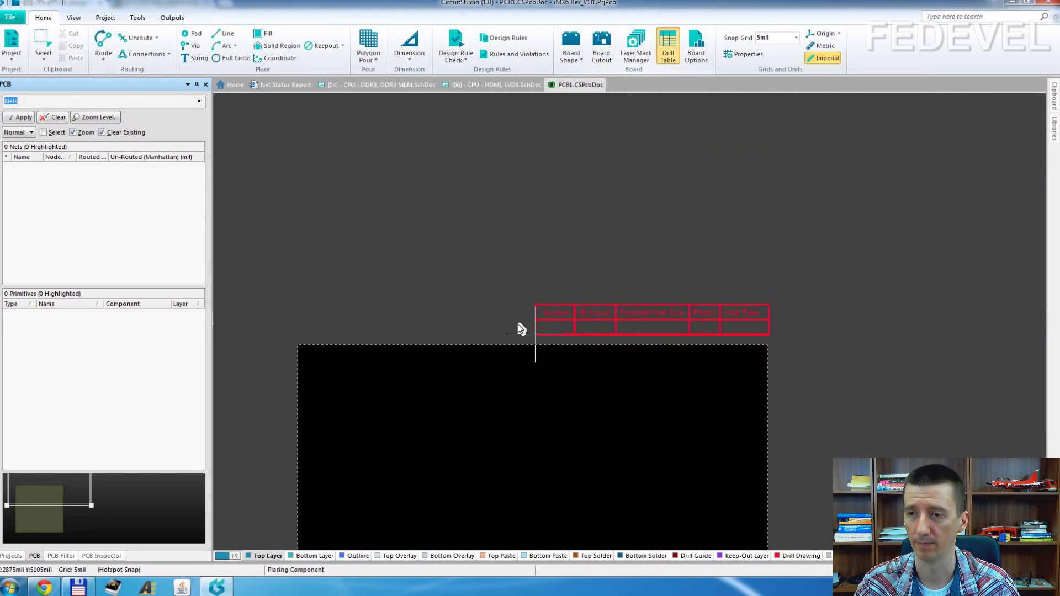
right_click(495, 302)
click(699, 53)
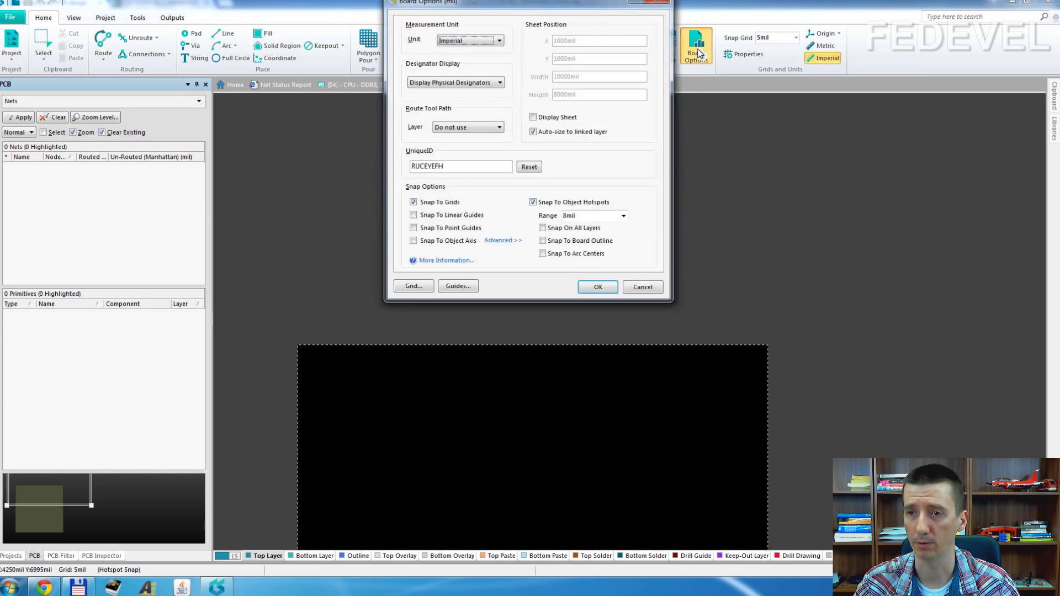
drag(517, 6, 514, 175)
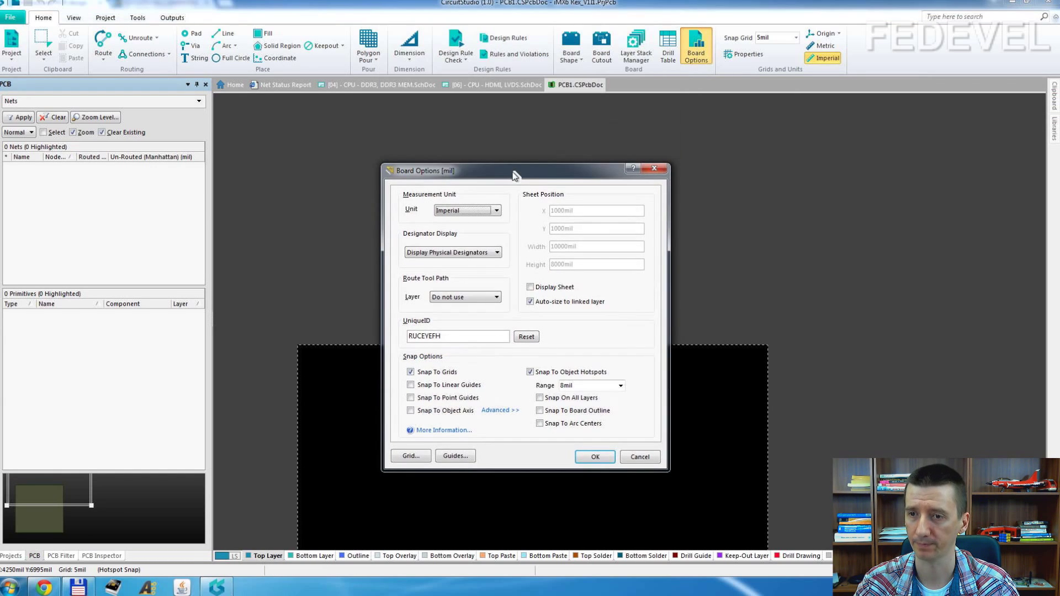
- Close Board Options, switch units to Metric, and check the 0.127mm snap grid settings
click(655, 169)
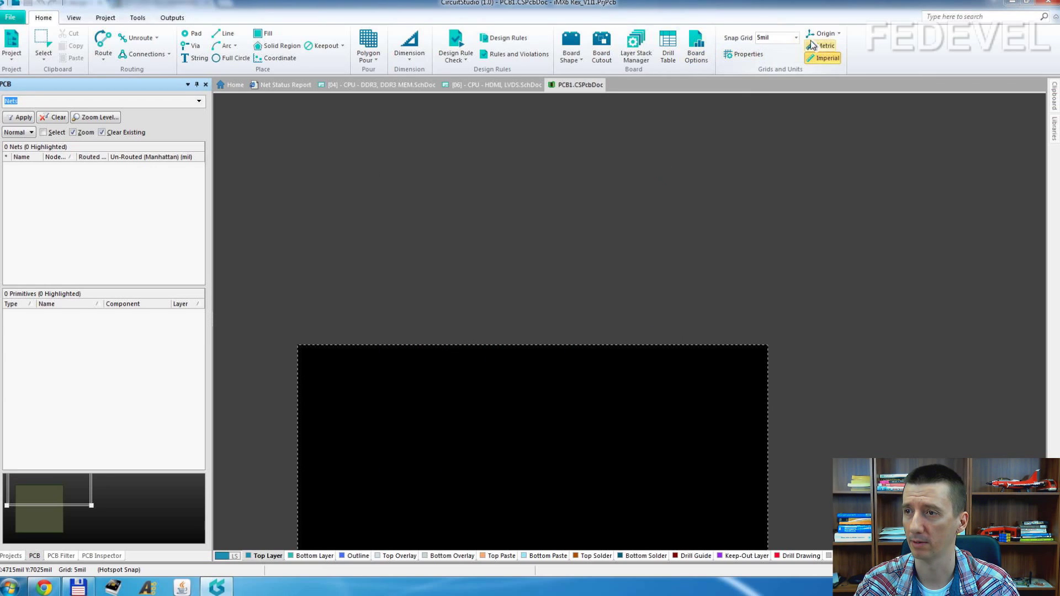
click(825, 47)
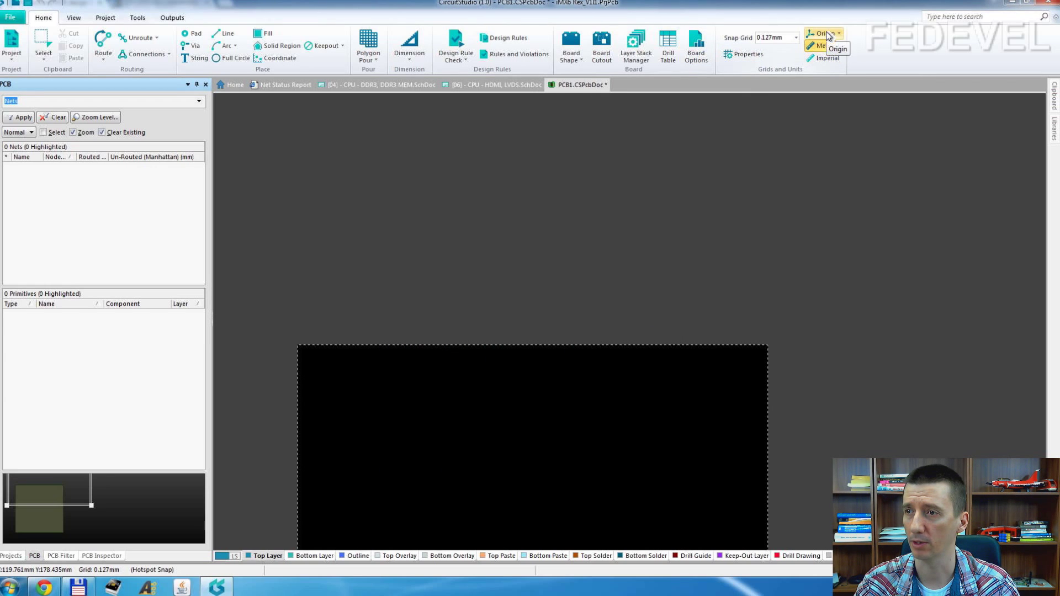
click(747, 53)
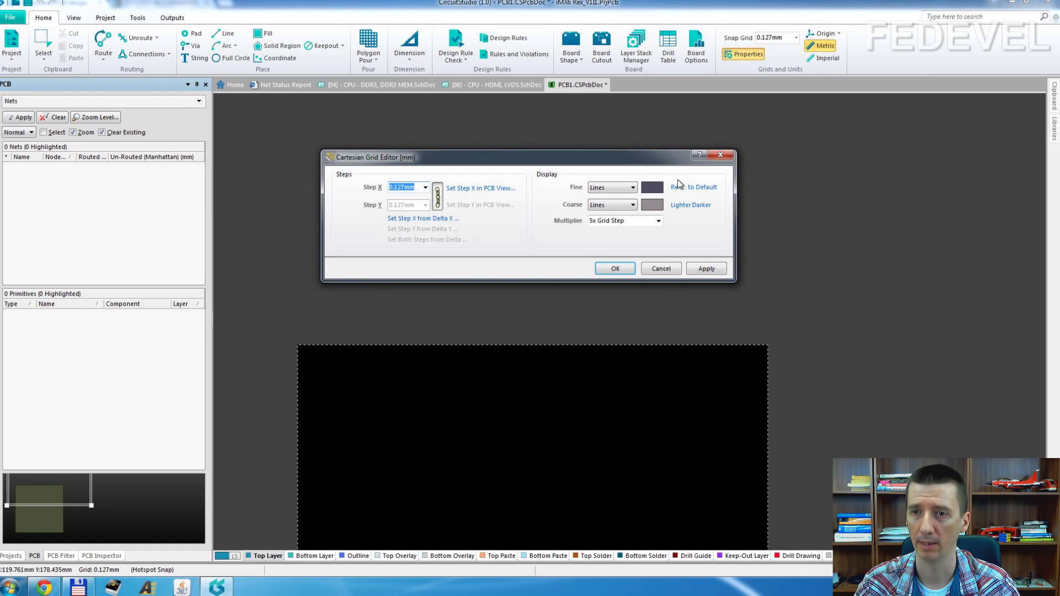
click(726, 158)
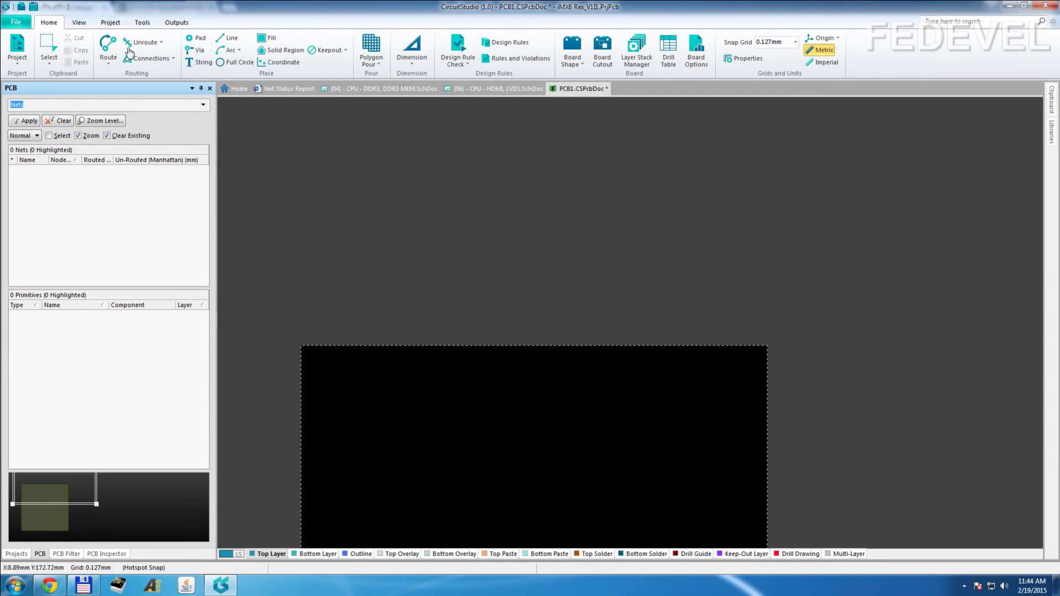
- Look through the View tab's desktop layouts, the PCB panel list and the panel's browse-type list
click(80, 23)
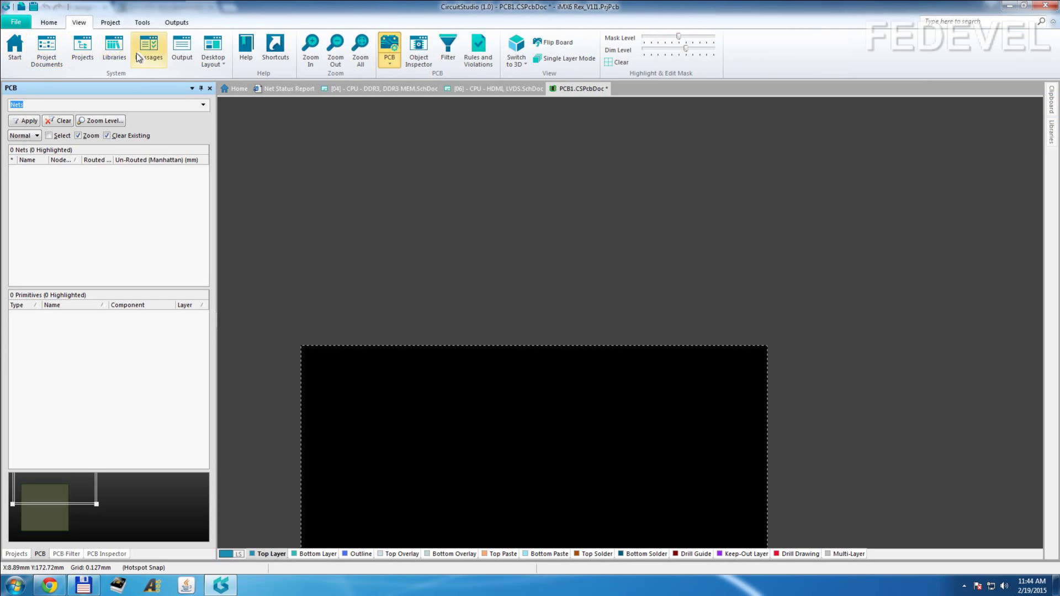
click(223, 64)
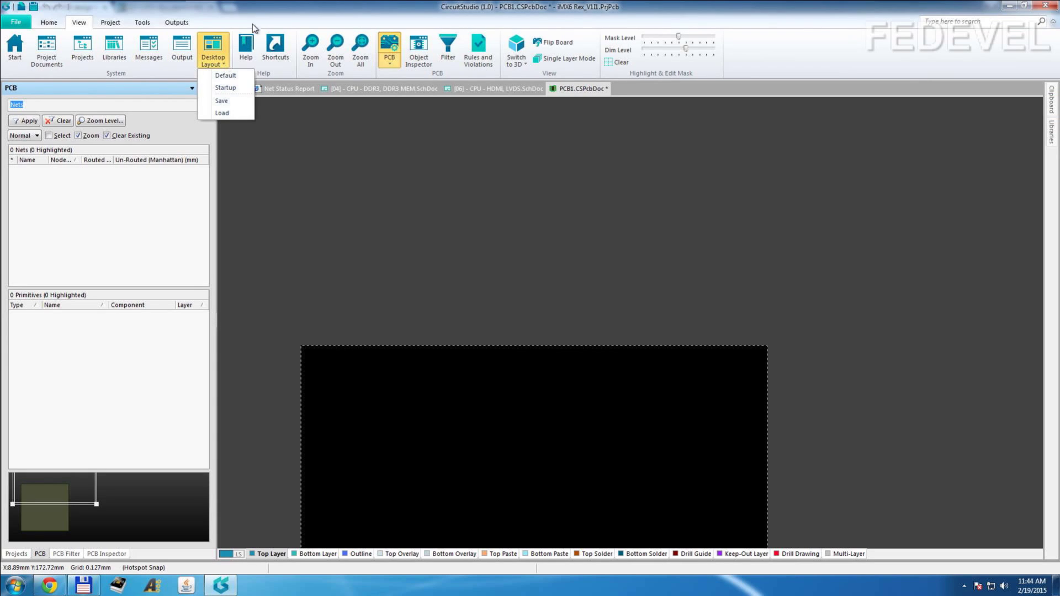
click(286, 49)
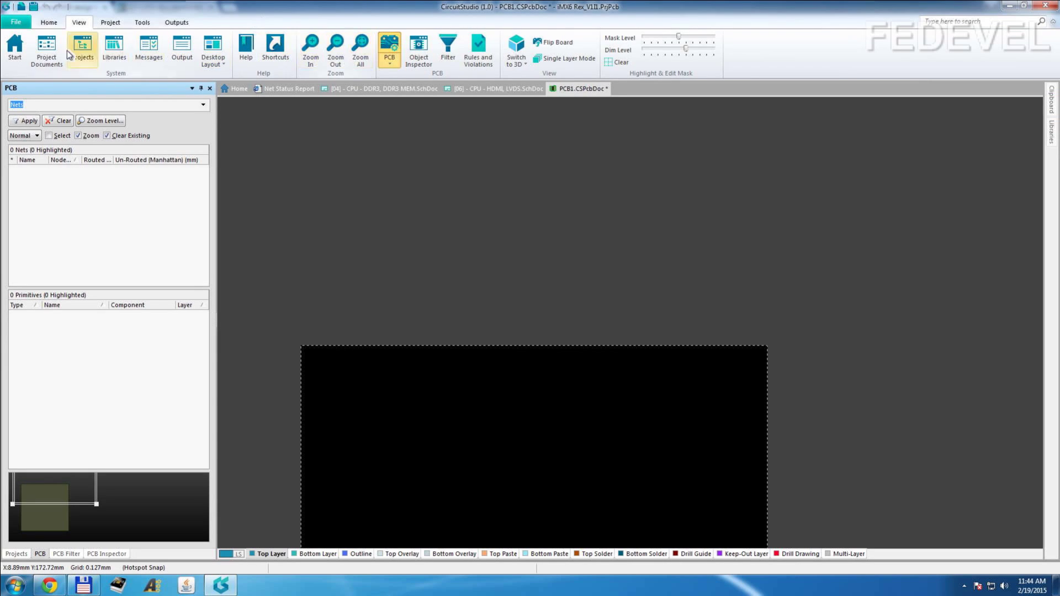
click(391, 64)
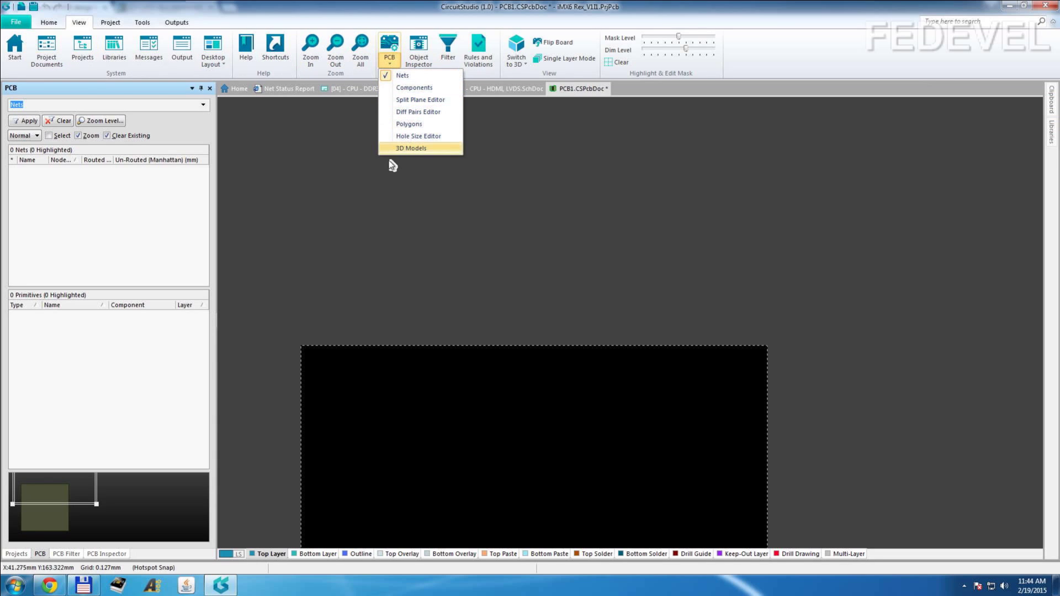
click(40, 555)
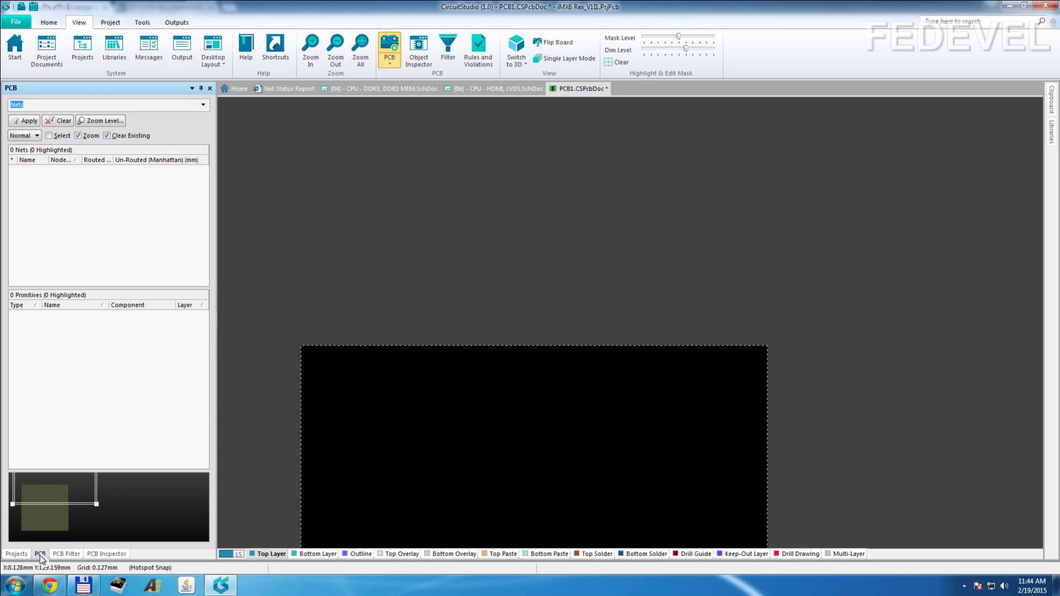
click(204, 105)
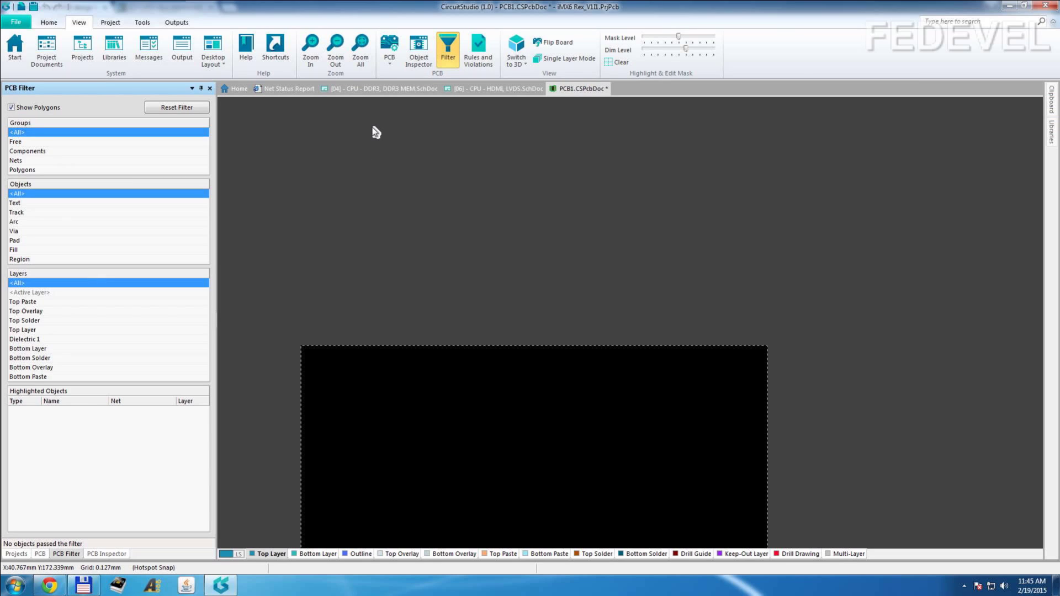
- Show the Differential Pairs Editor in the PCB panel, then open Design Rules from the Home tab
click(390, 64)
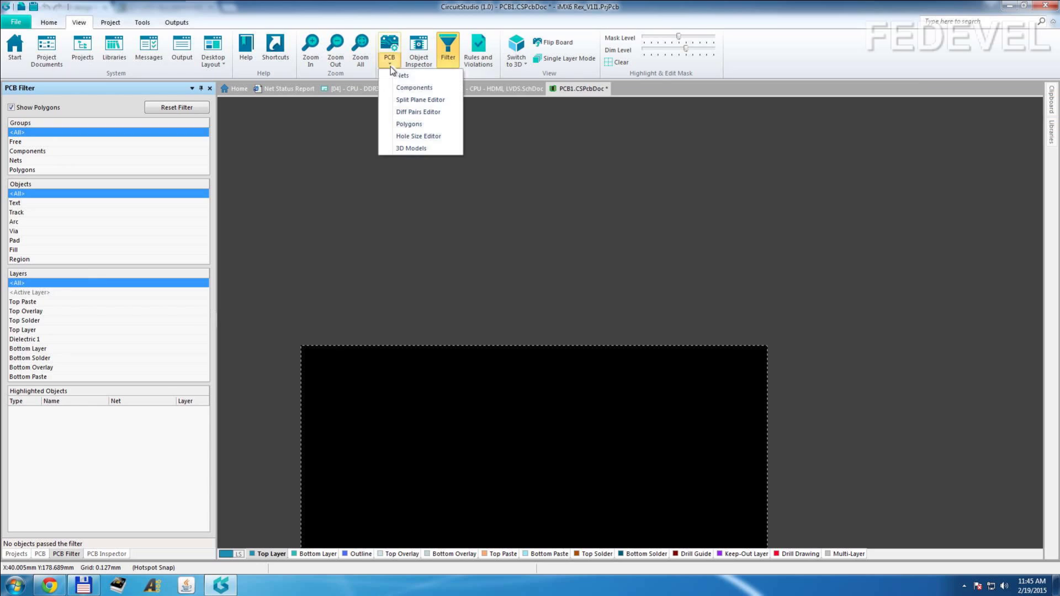
click(419, 113)
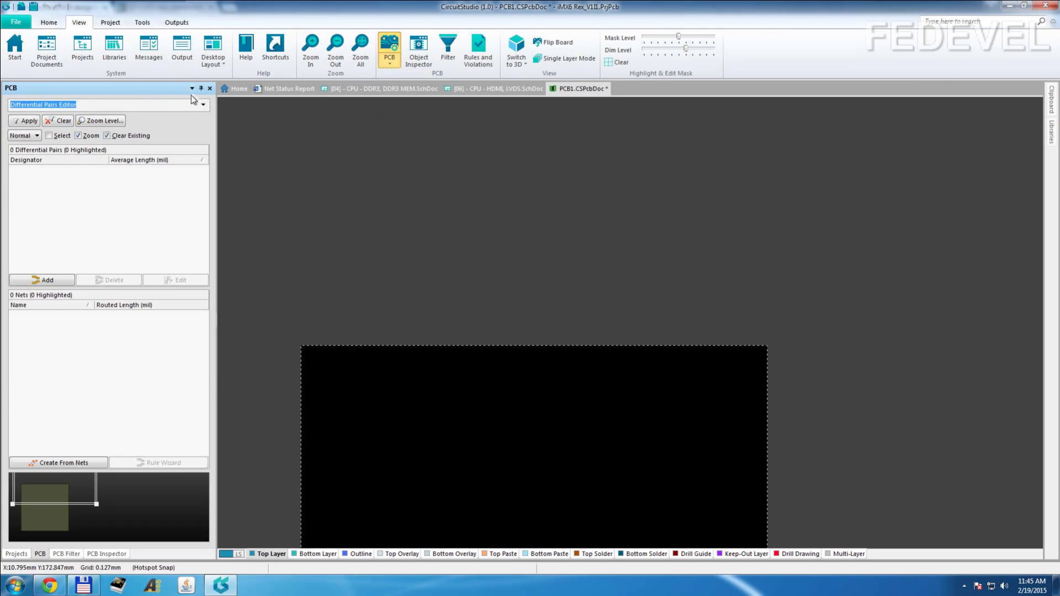
click(49, 22)
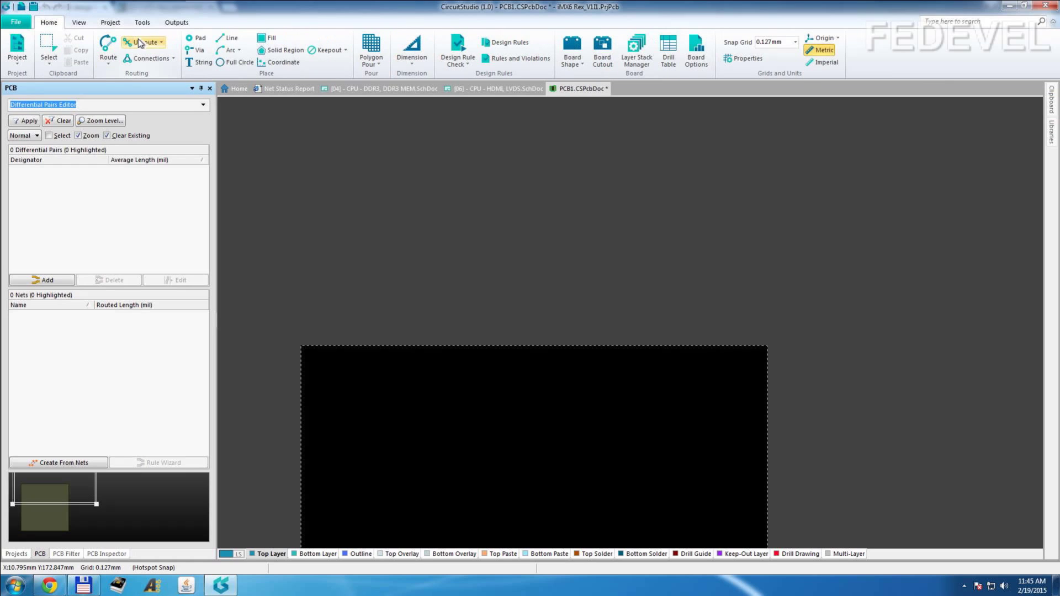
click(109, 62)
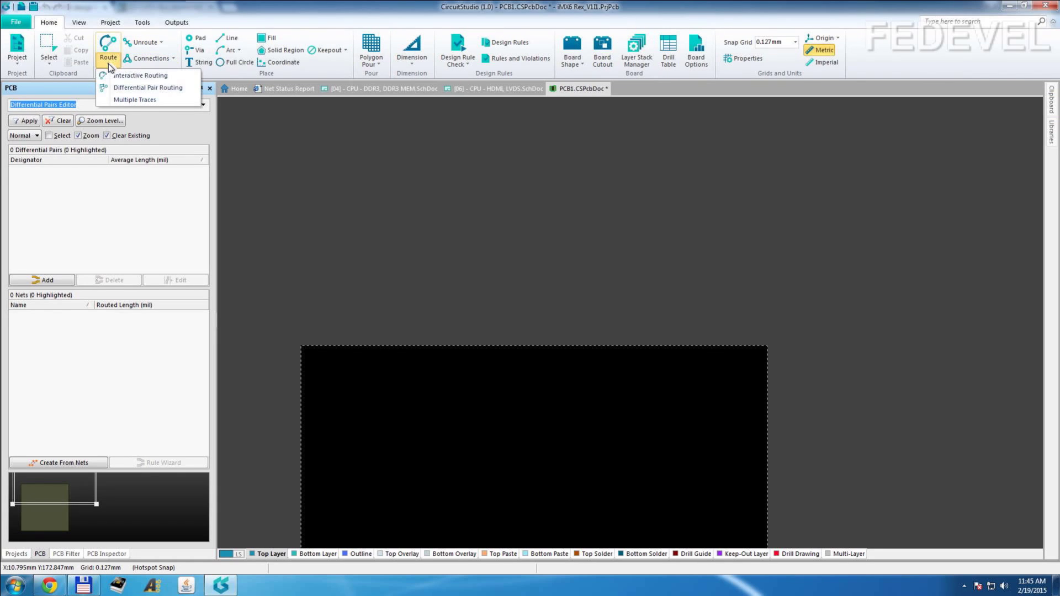
click(426, 19)
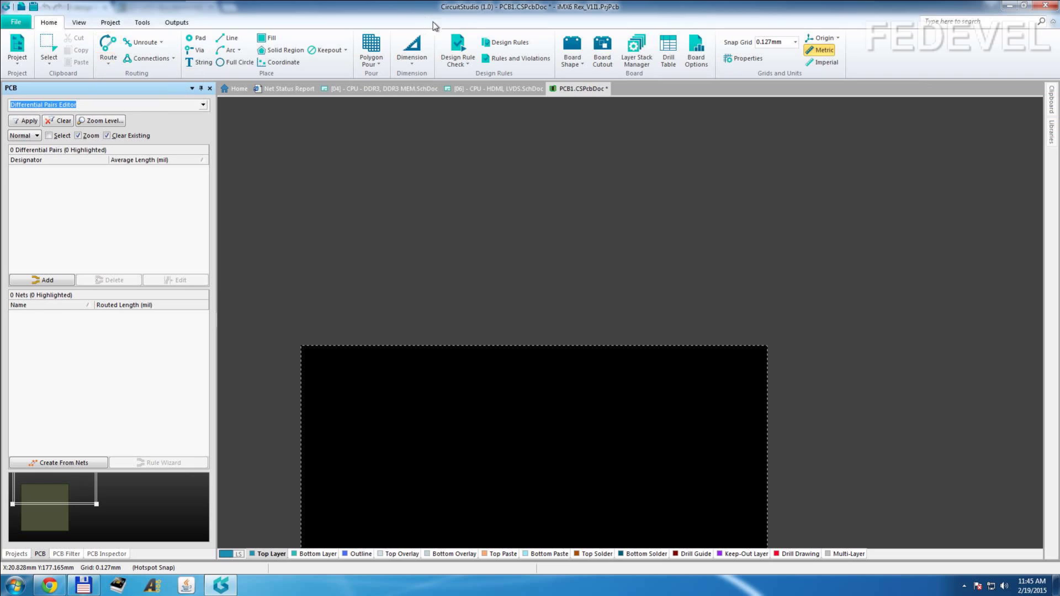
click(505, 42)
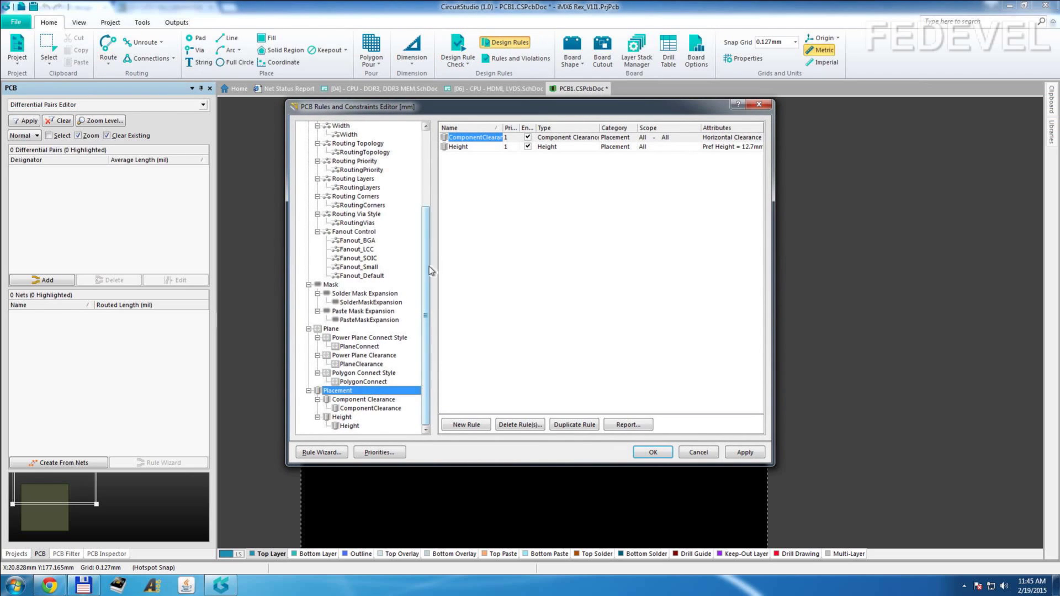
- Scroll through the rules tree, close the Rules and Constraints Editor, and go back to the View tab
drag(426, 263, 437, 144)
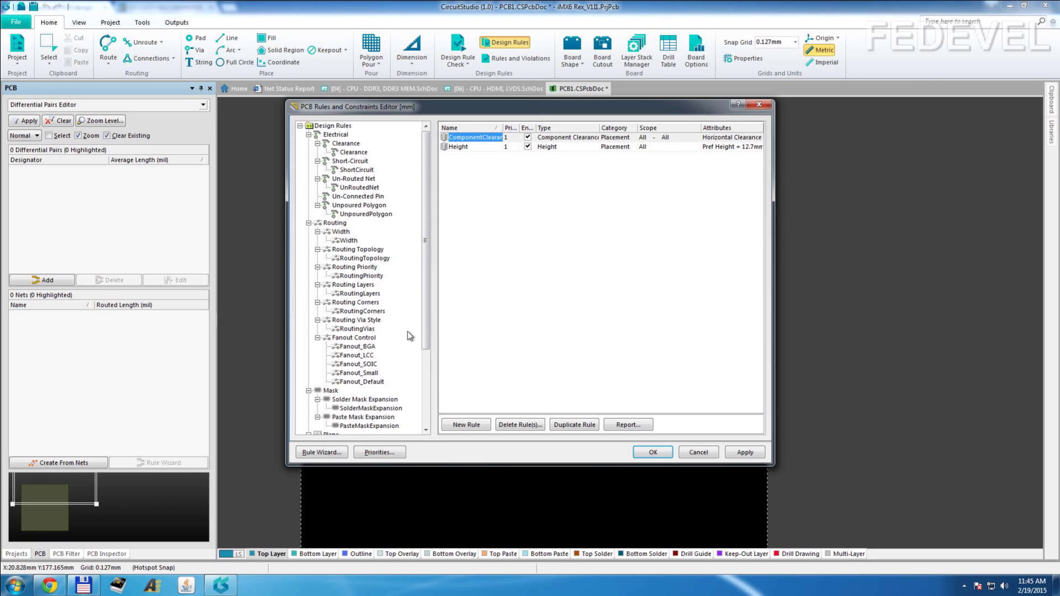
drag(429, 305, 440, 171)
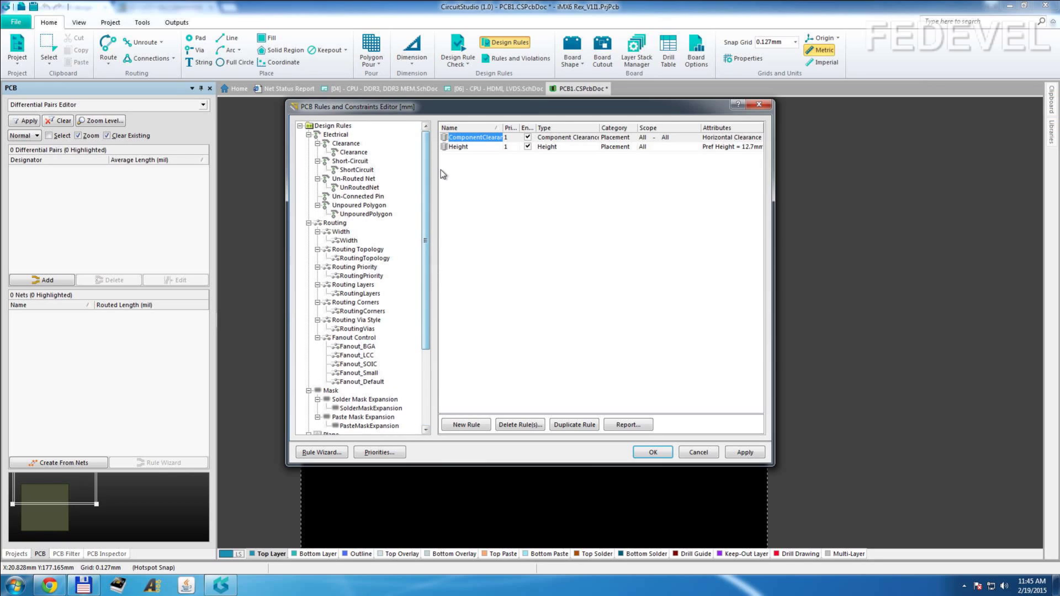
click(758, 104)
click(79, 23)
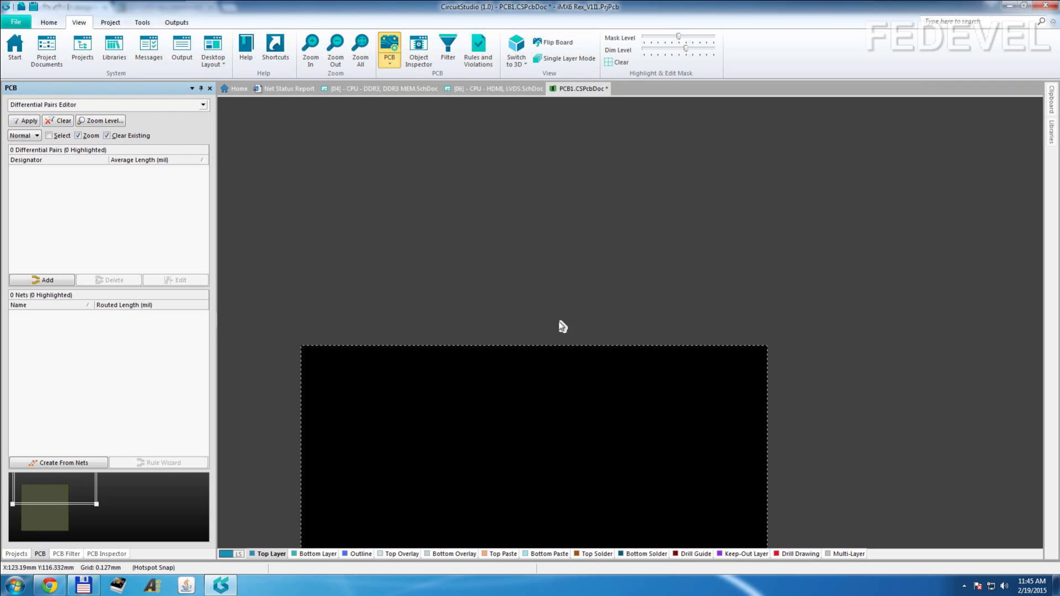
- Open and close the Generate Outputs, Variants and Project Options dialogs from the Project tab
right_drag(563, 327, 557, 104)
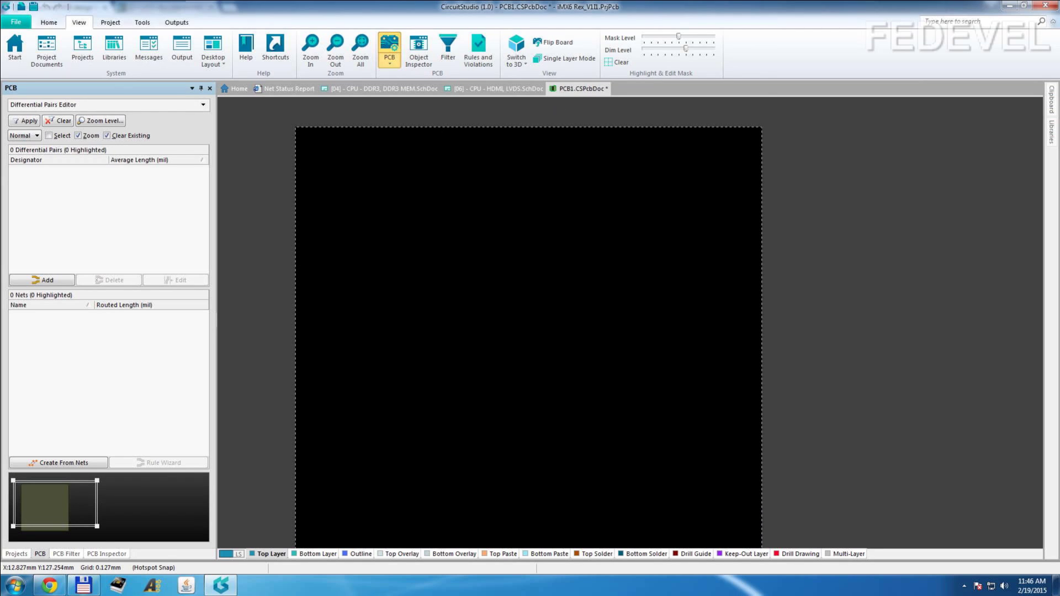
click(107, 18)
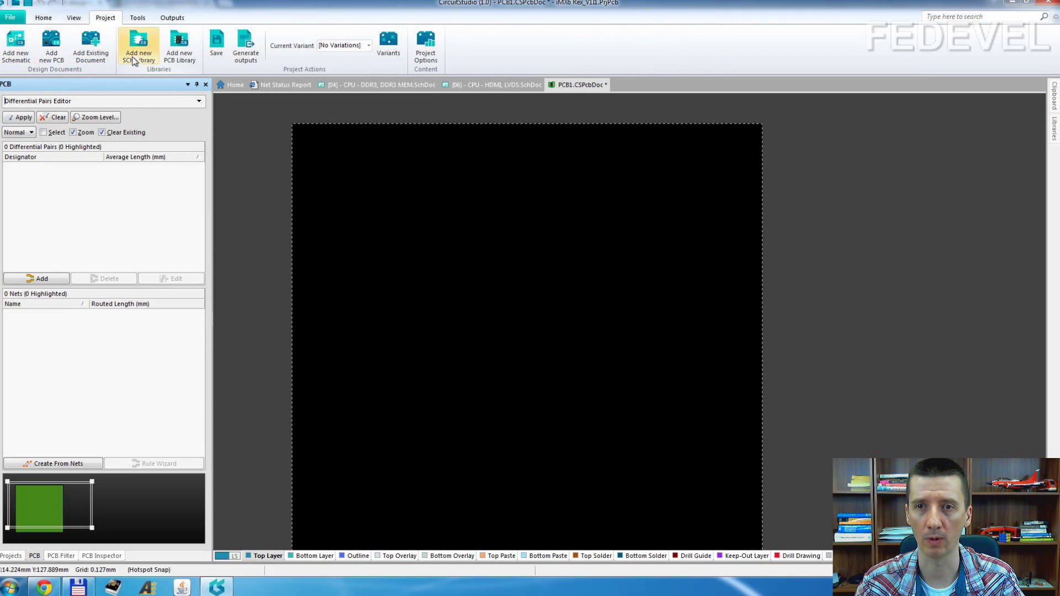
click(246, 49)
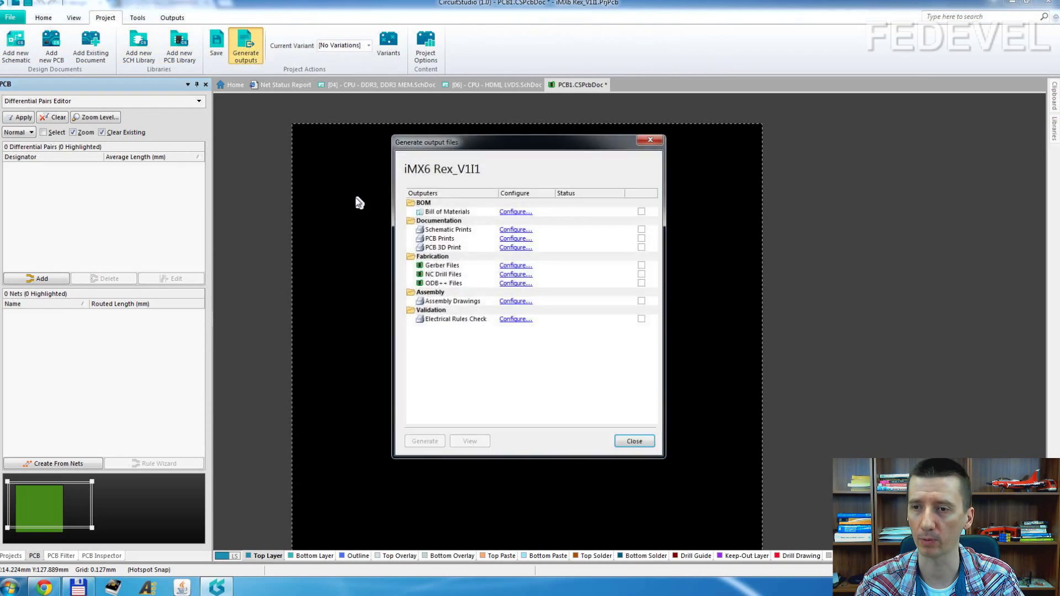
click(650, 140)
click(389, 47)
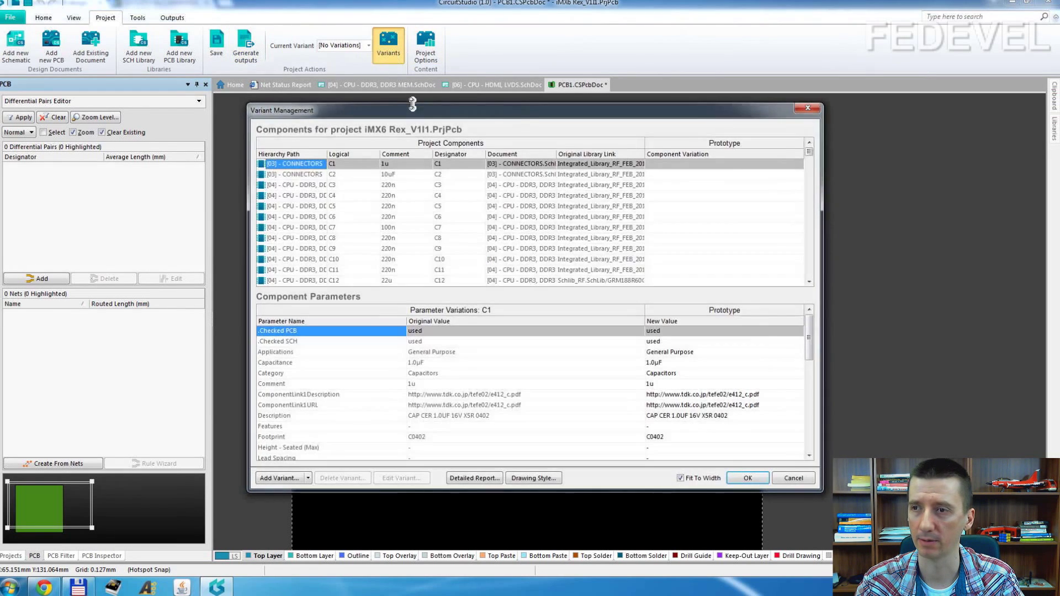
click(808, 109)
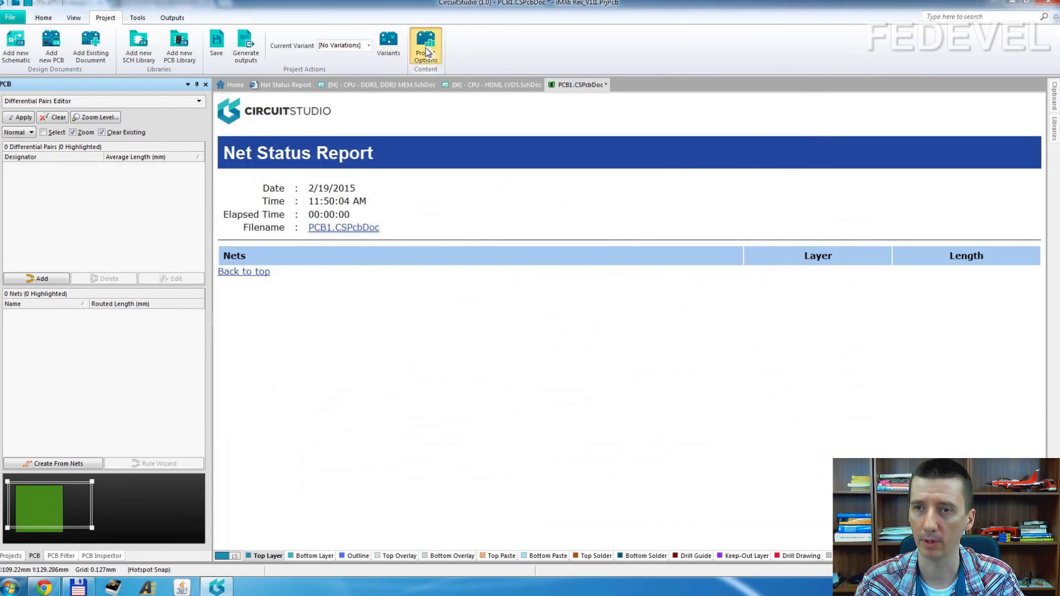
click(426, 49)
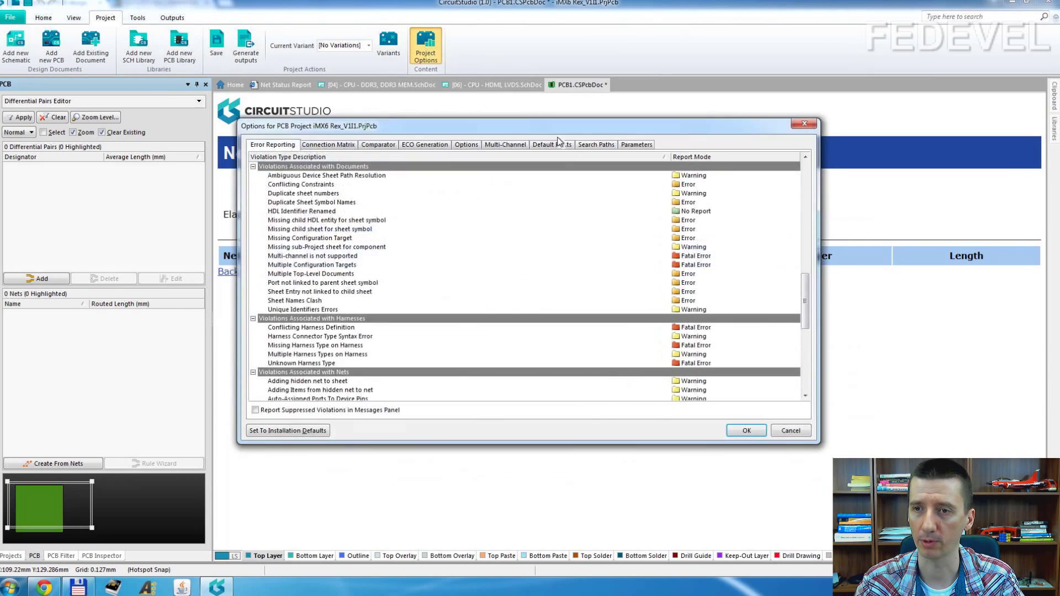
click(805, 125)
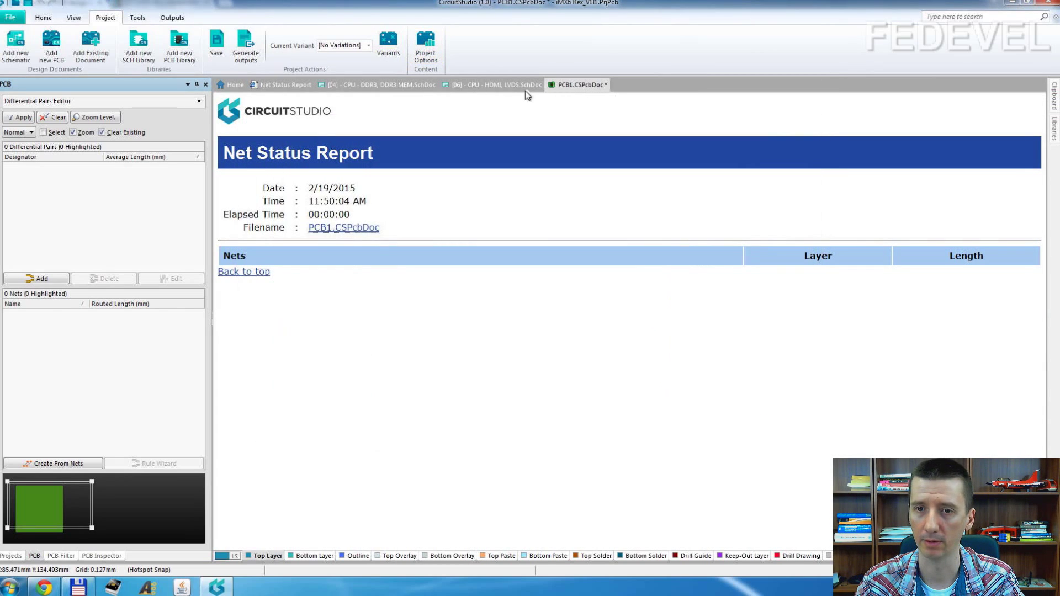
- Flip to the CPU HDMI LVDS schematic sheet and back to the PCB1.CSPcbDoc board
click(479, 87)
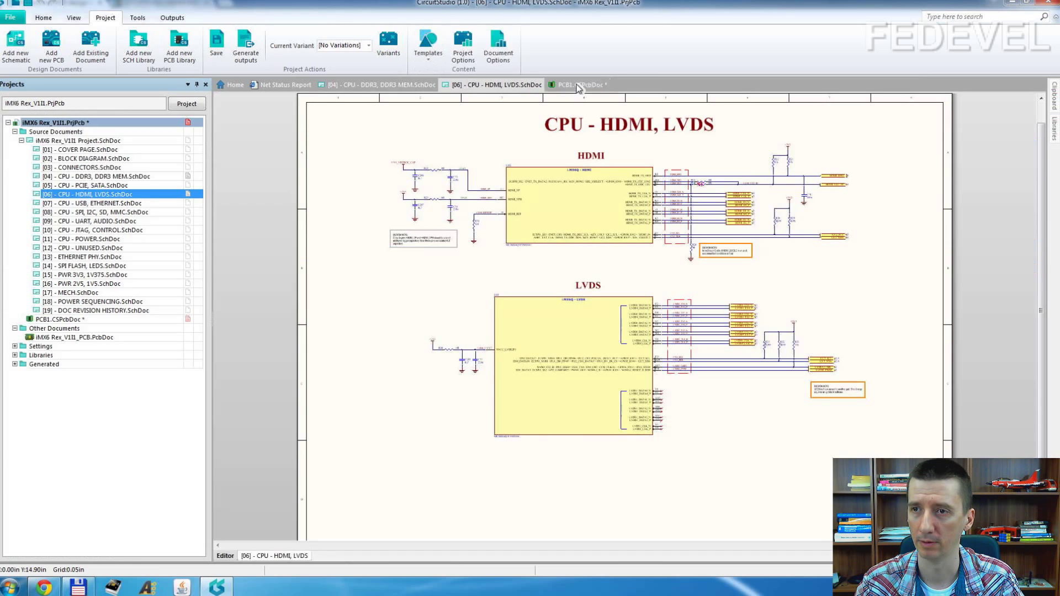
click(580, 85)
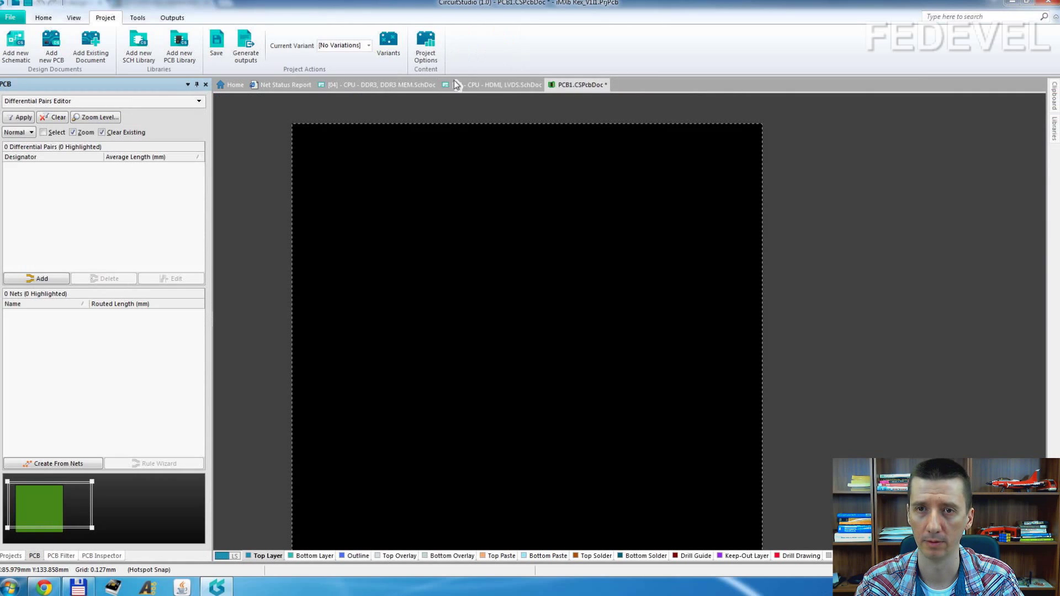
click(138, 18)
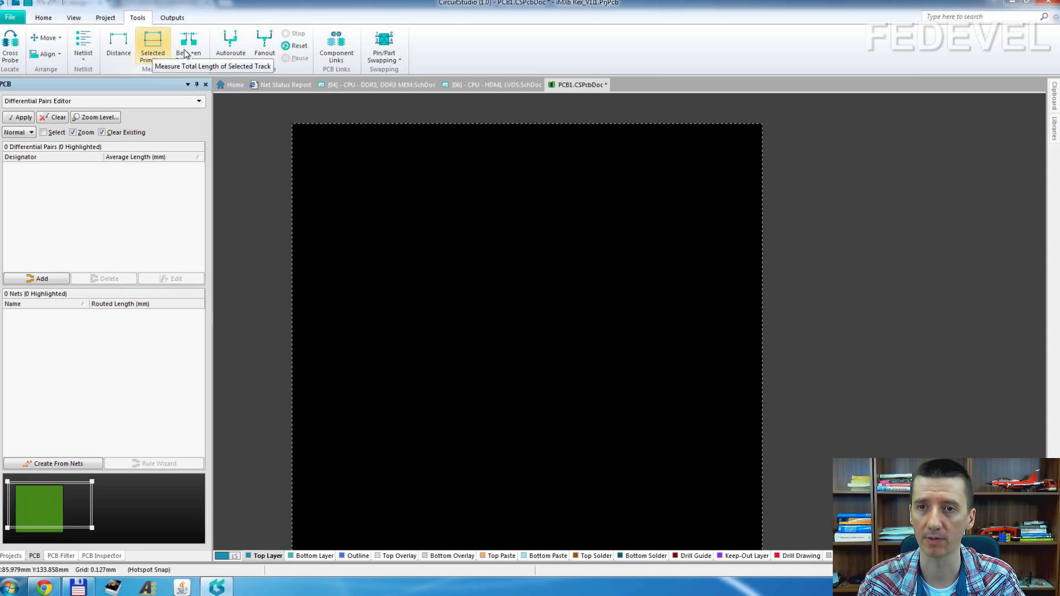
- Look through the Autoroute, Fanout and Pin/Part Swapping dropdowns on the Tools tab
click(229, 62)
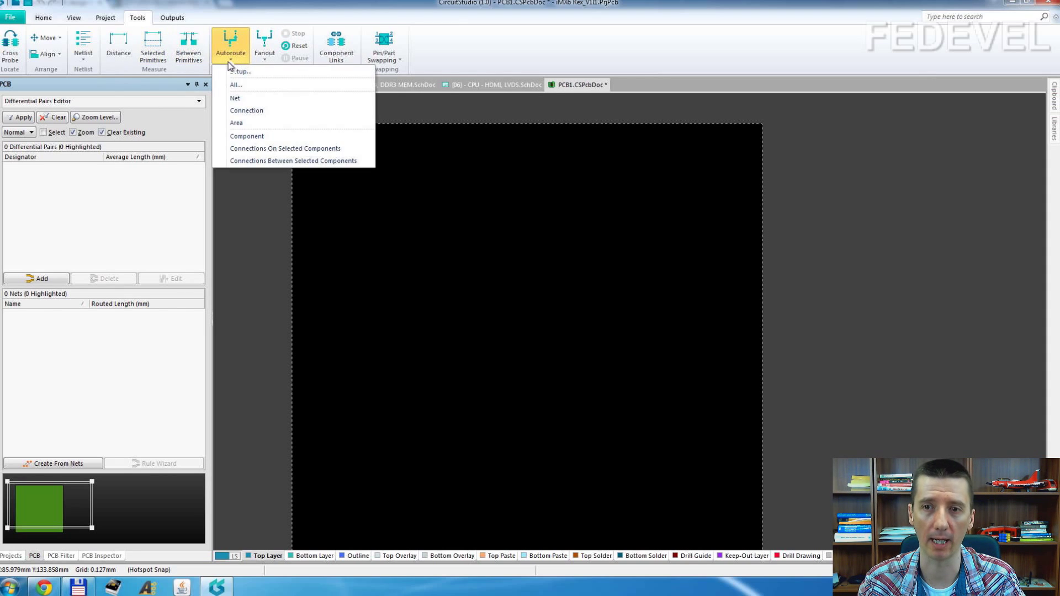
click(267, 11)
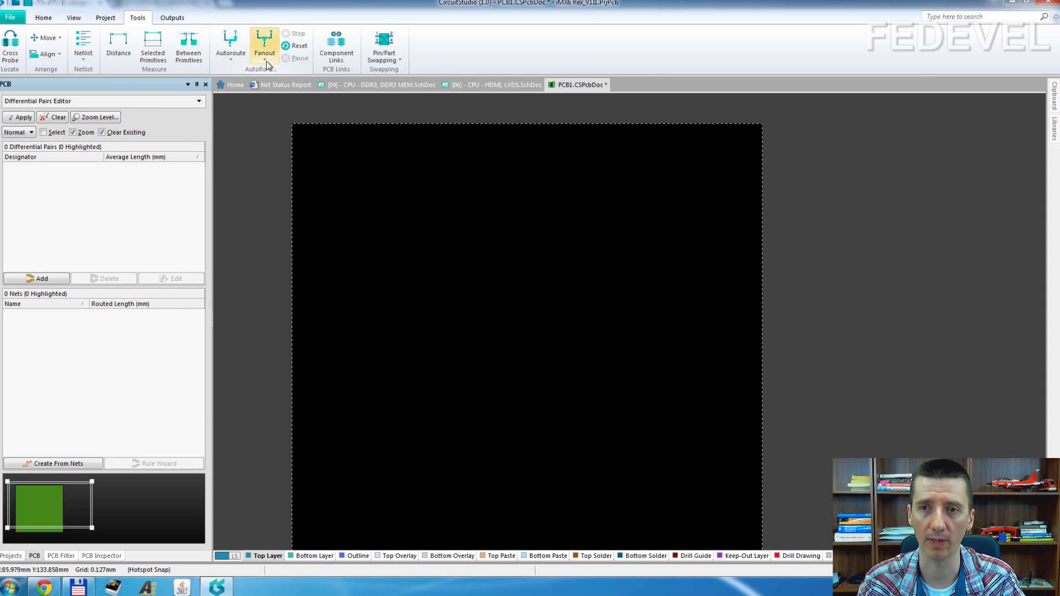
click(266, 61)
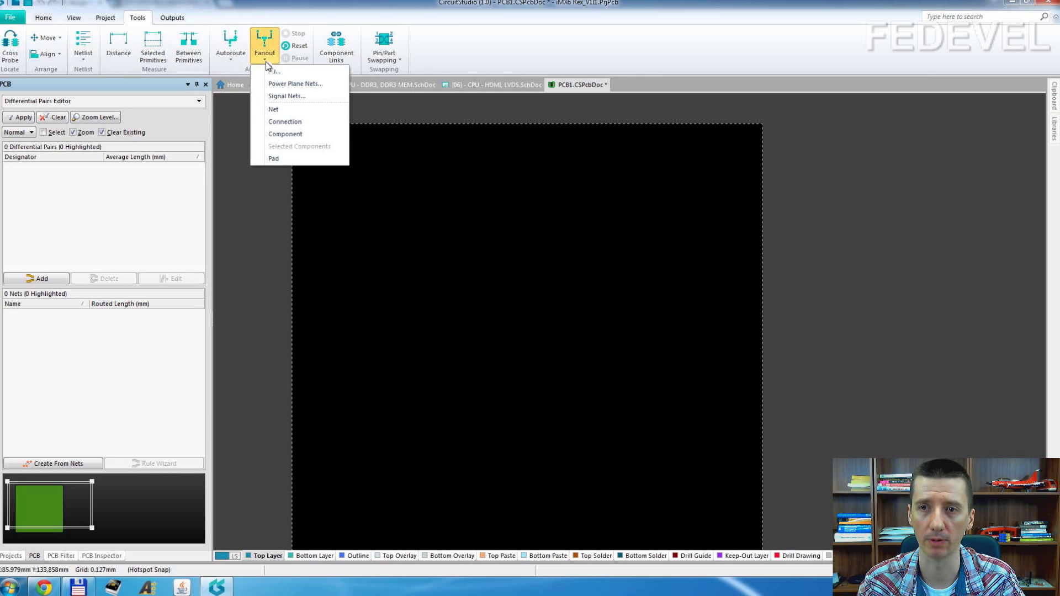
click(324, 5)
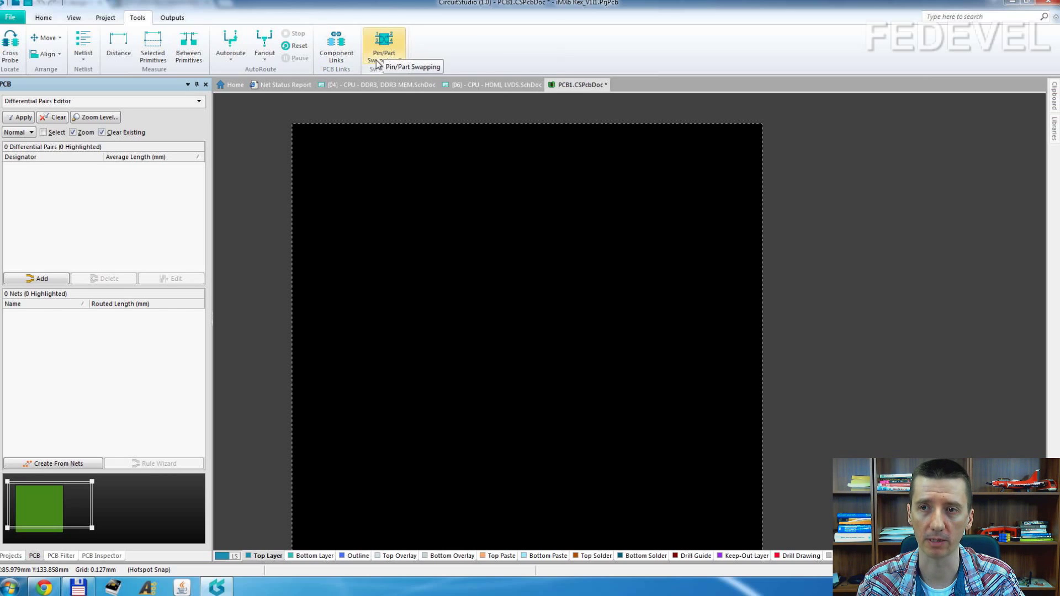
click(378, 61)
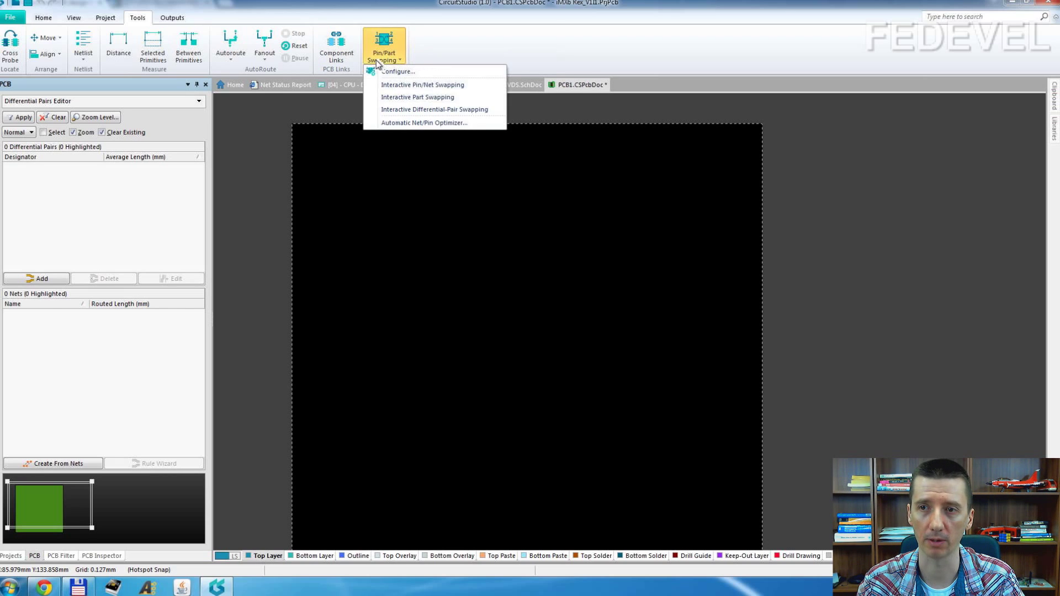
click(173, 18)
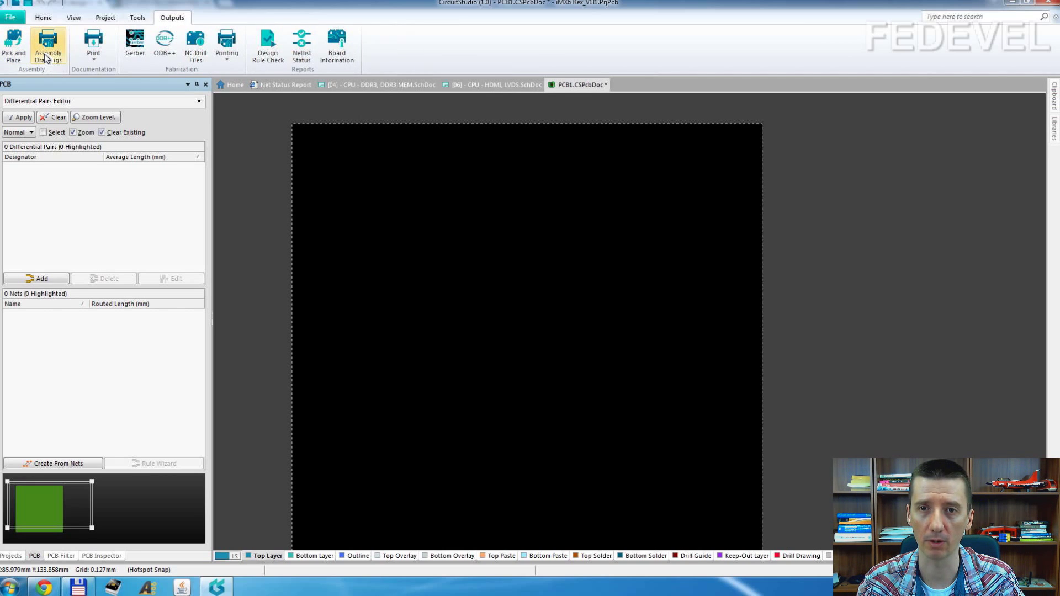
- Open and close the Gerber and NC Drill output setup dialogs without changes
click(97, 60)
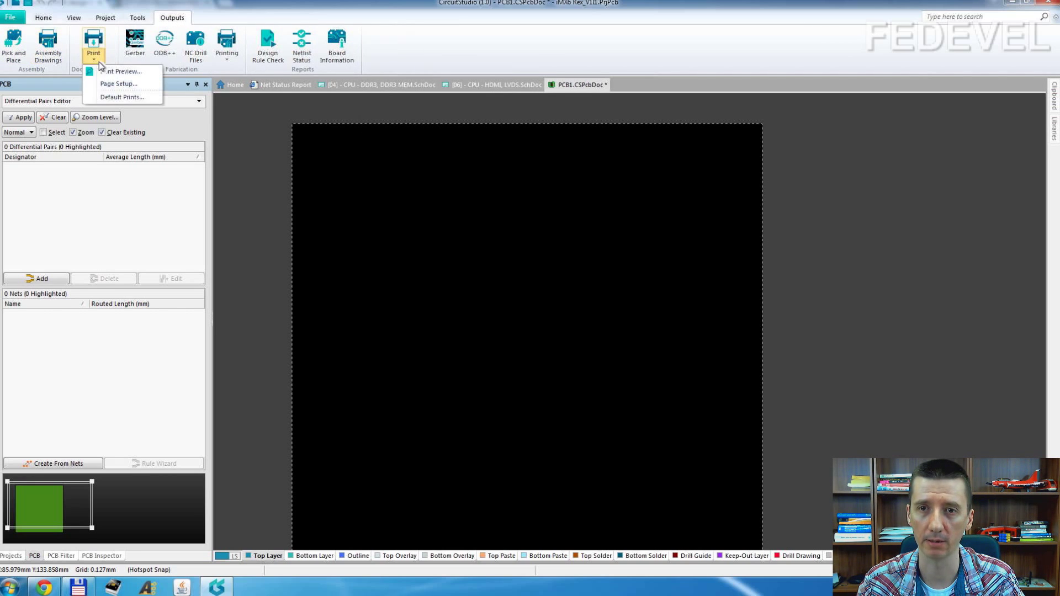
click(134, 45)
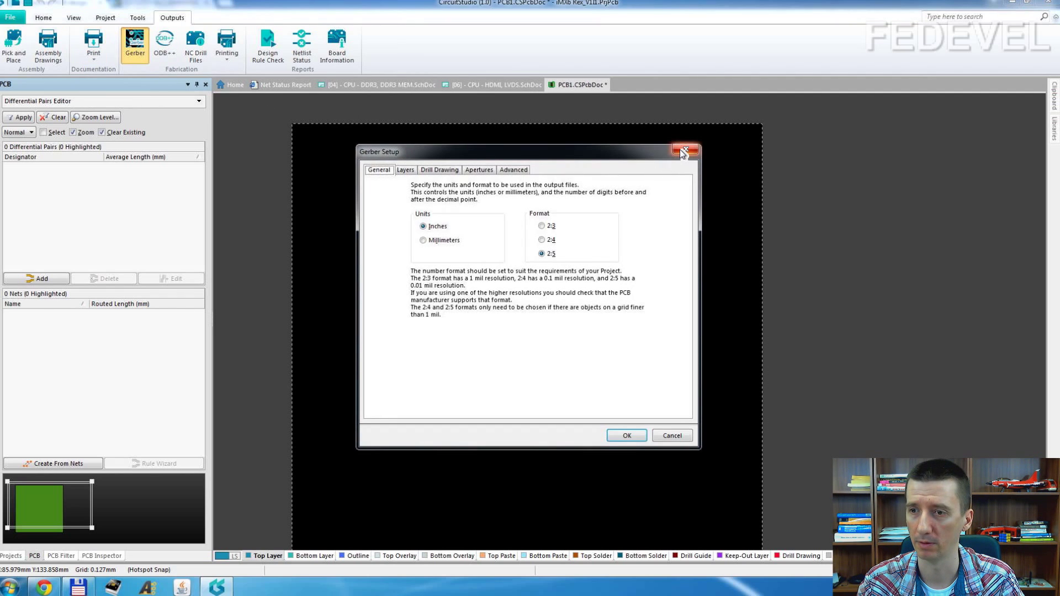
click(684, 151)
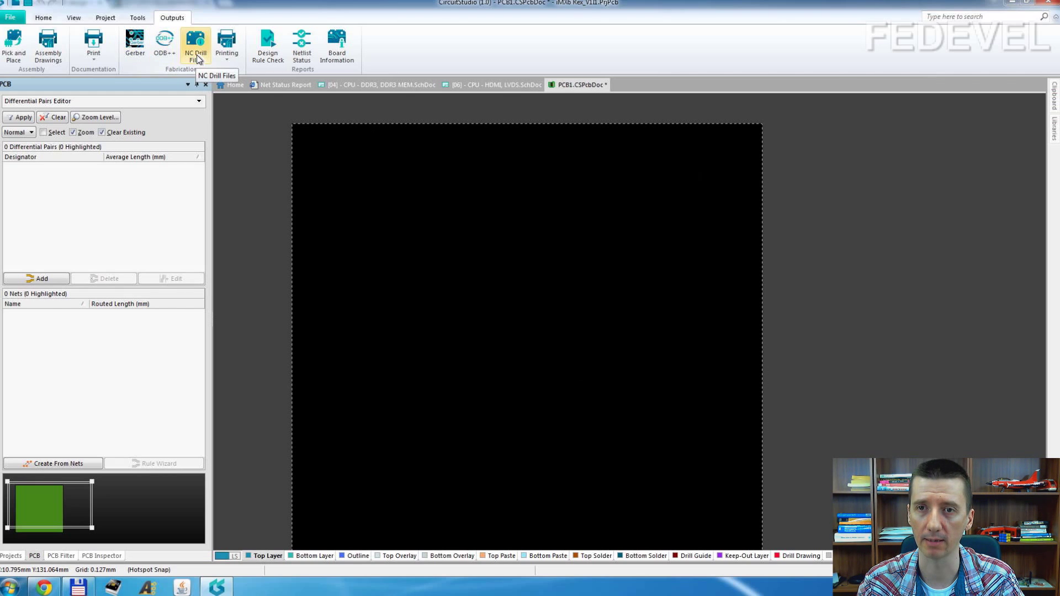
click(197, 55)
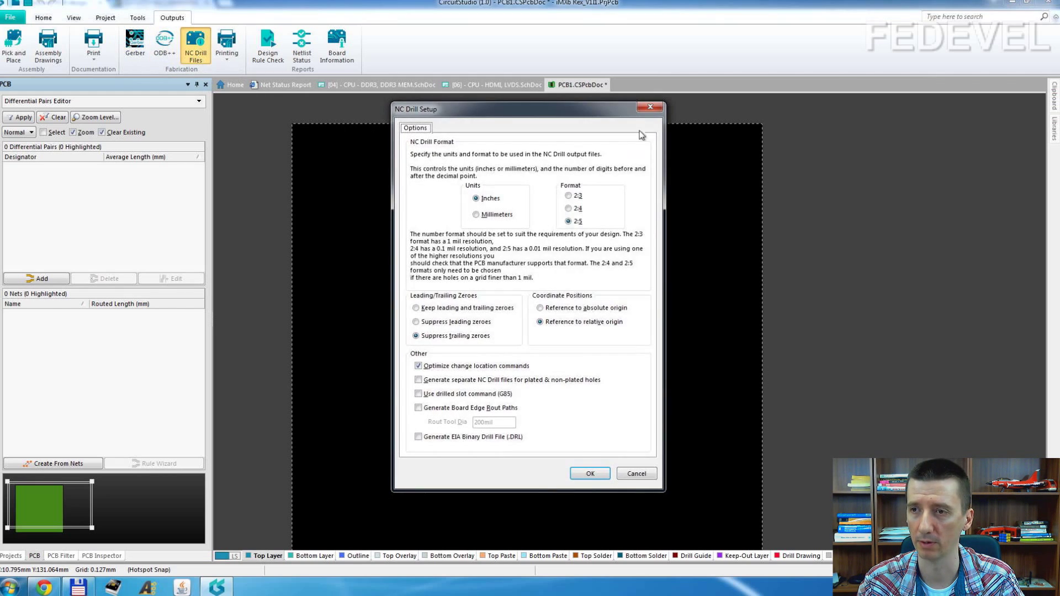
click(651, 106)
- Check the printing outputs, Design Rule Checker rule list and Board Information summary, closing each
click(233, 61)
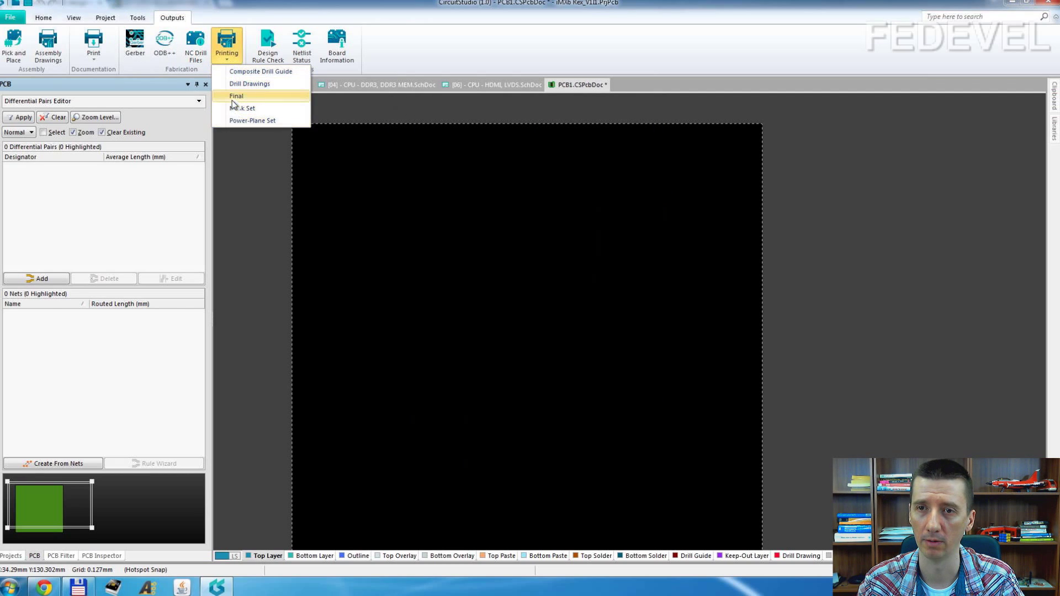
click(267, 43)
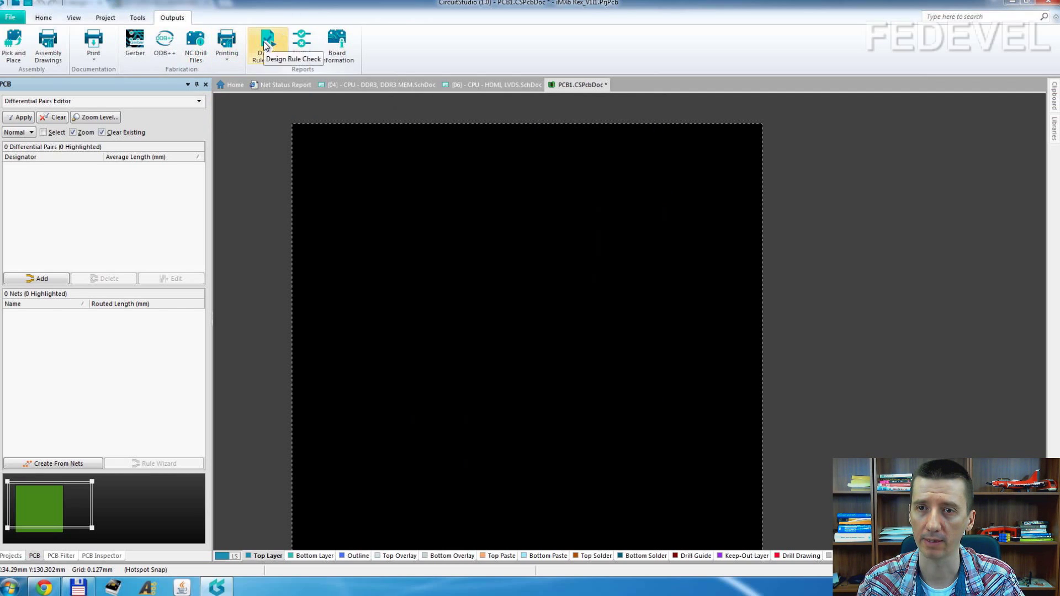
click(263, 41)
click(365, 129)
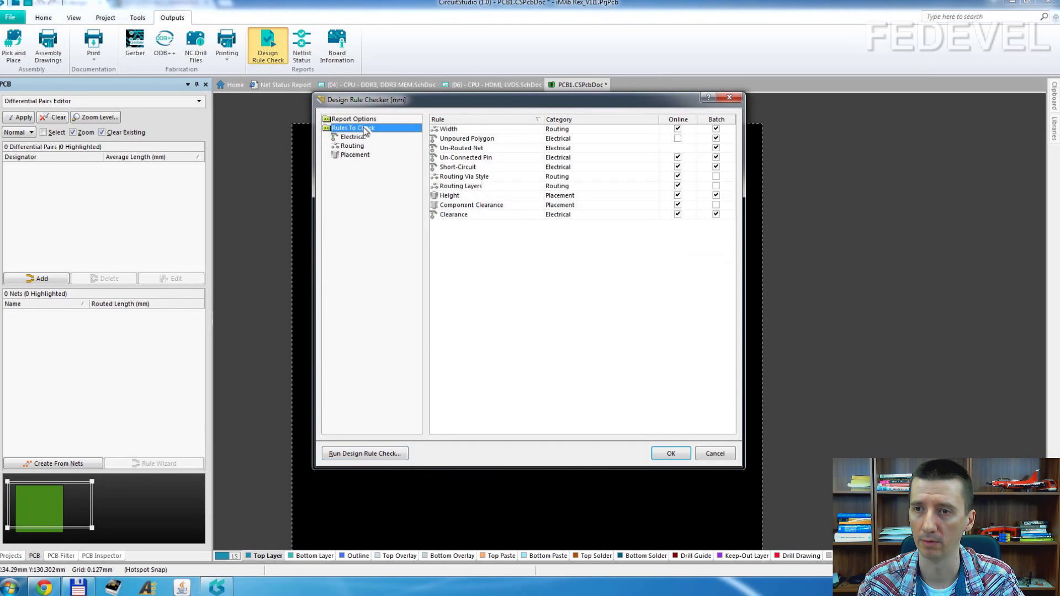
click(729, 97)
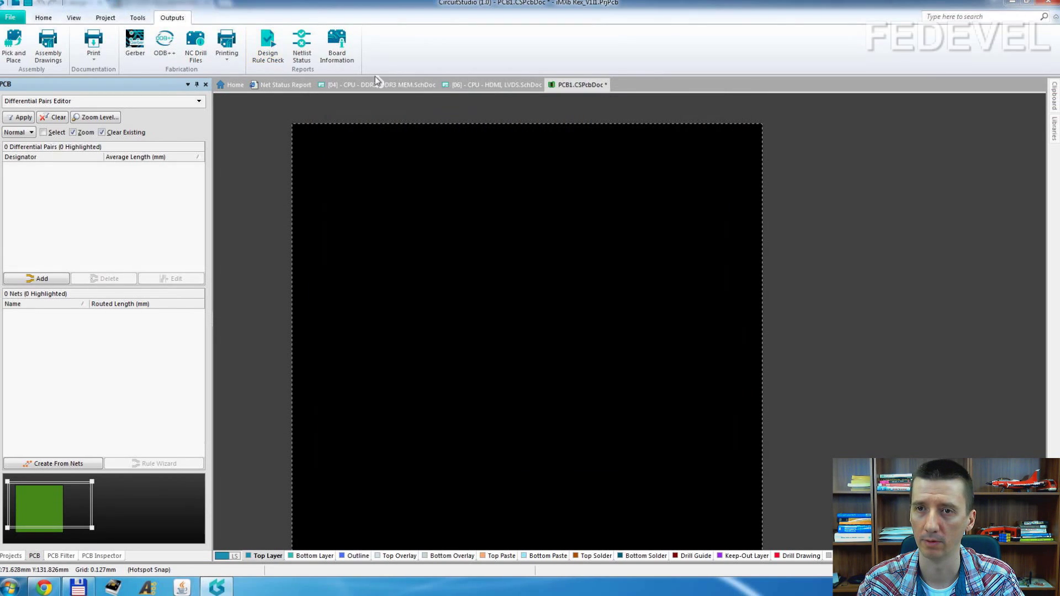
click(332, 52)
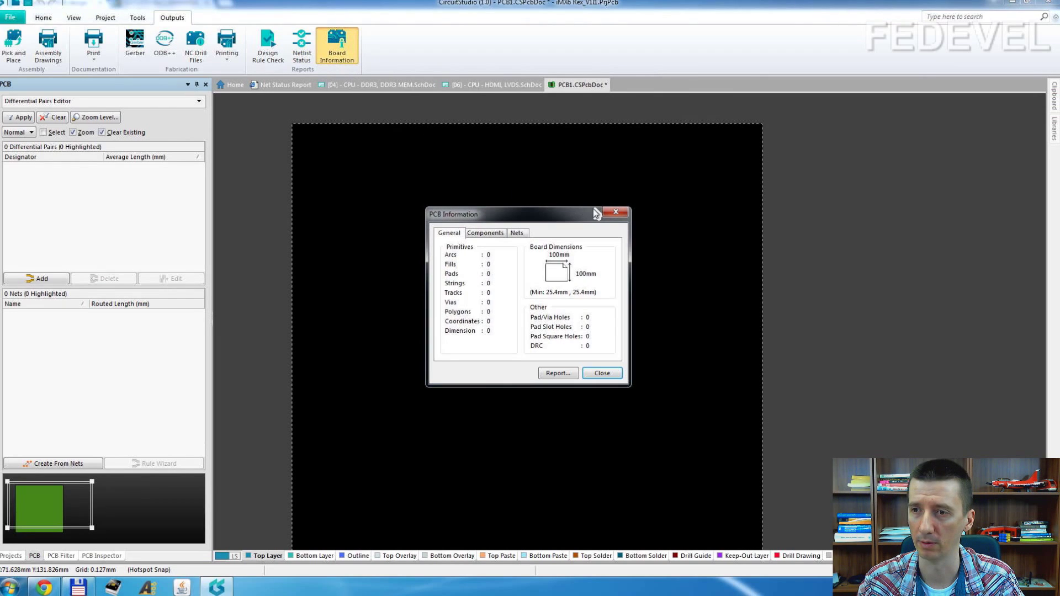
click(614, 213)
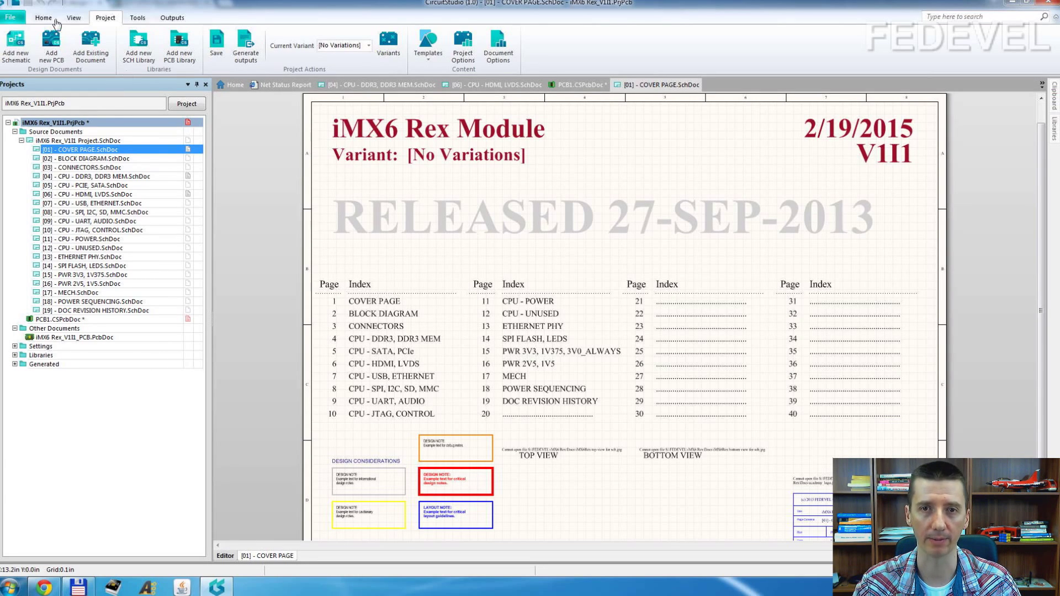
- Open iMX6 Rex_V1I1.LibPkg, its SCHLIB and PcbLib, and list the schematic library's components
click(11, 18)
click(29, 59)
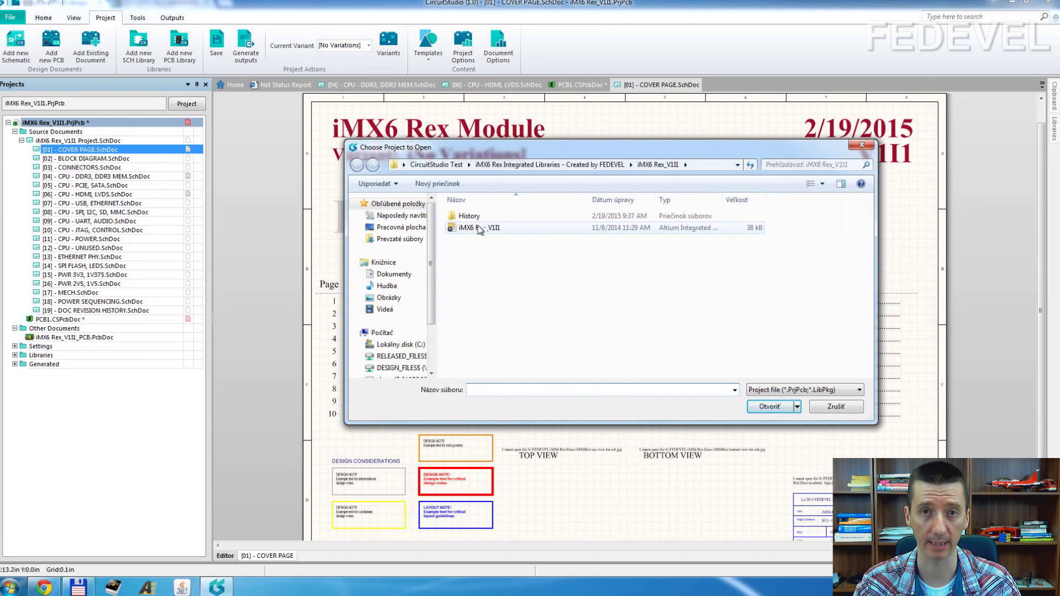
double_click(478, 230)
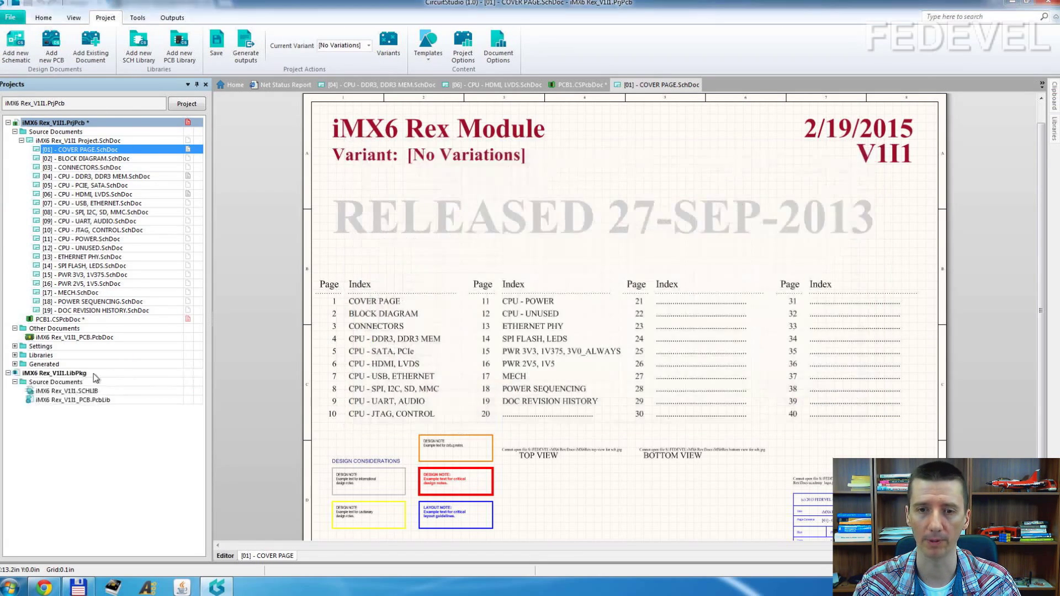
double_click(55, 391)
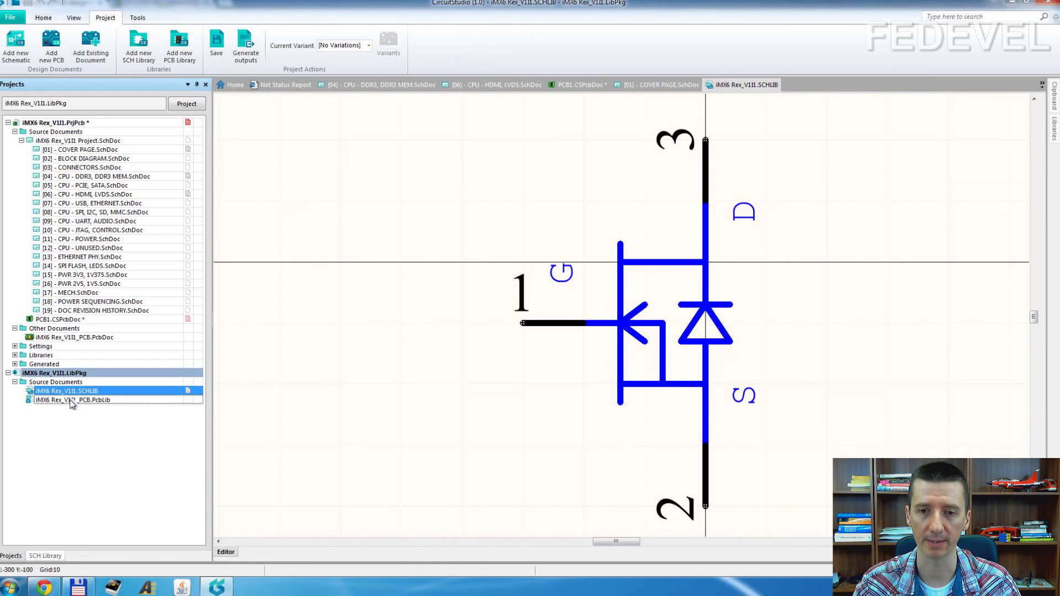
double_click(70, 401)
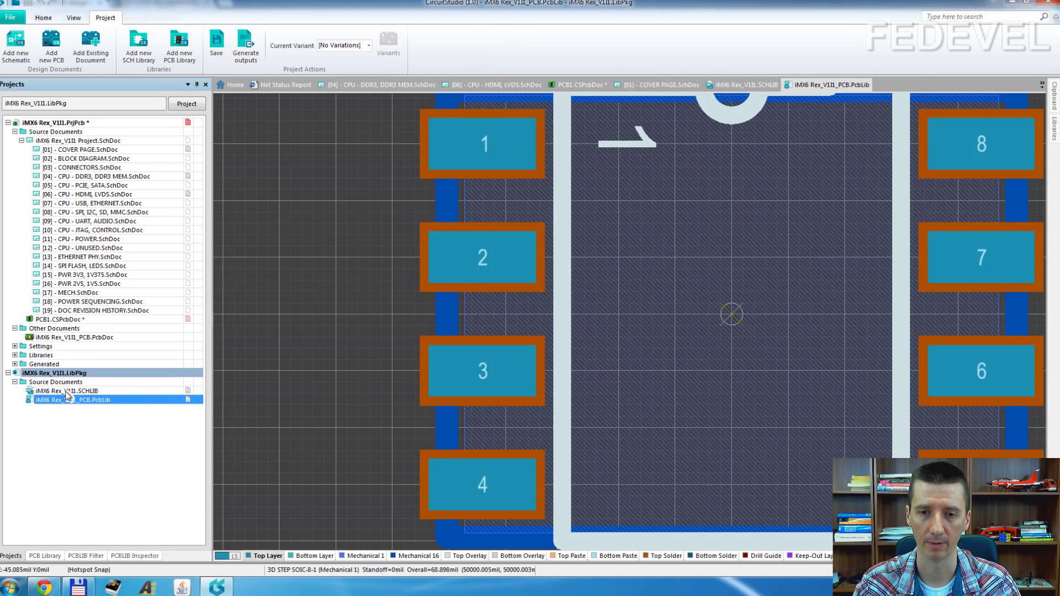
double_click(66, 391)
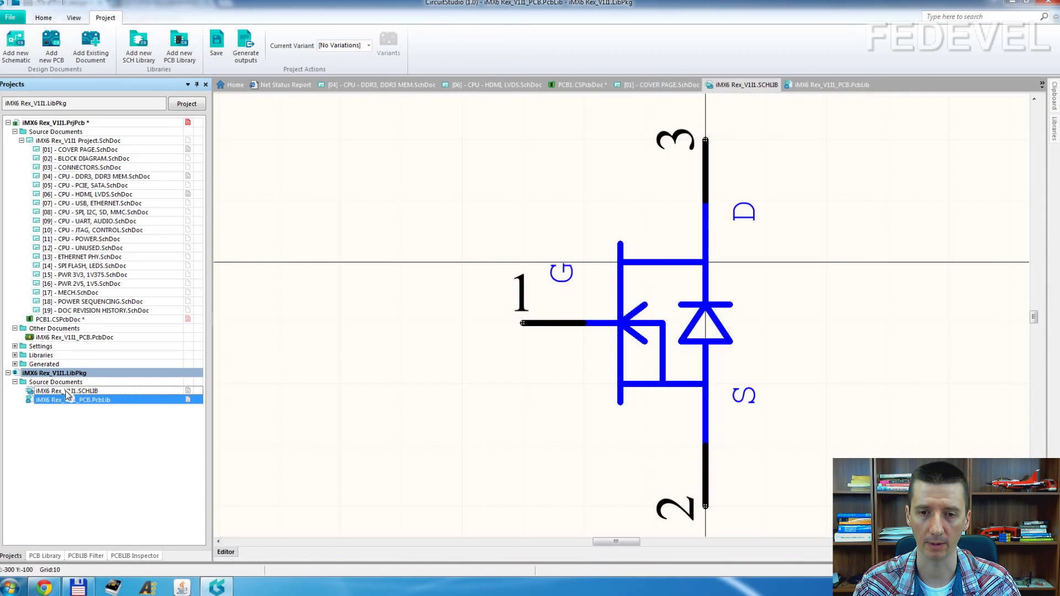
click(44, 556)
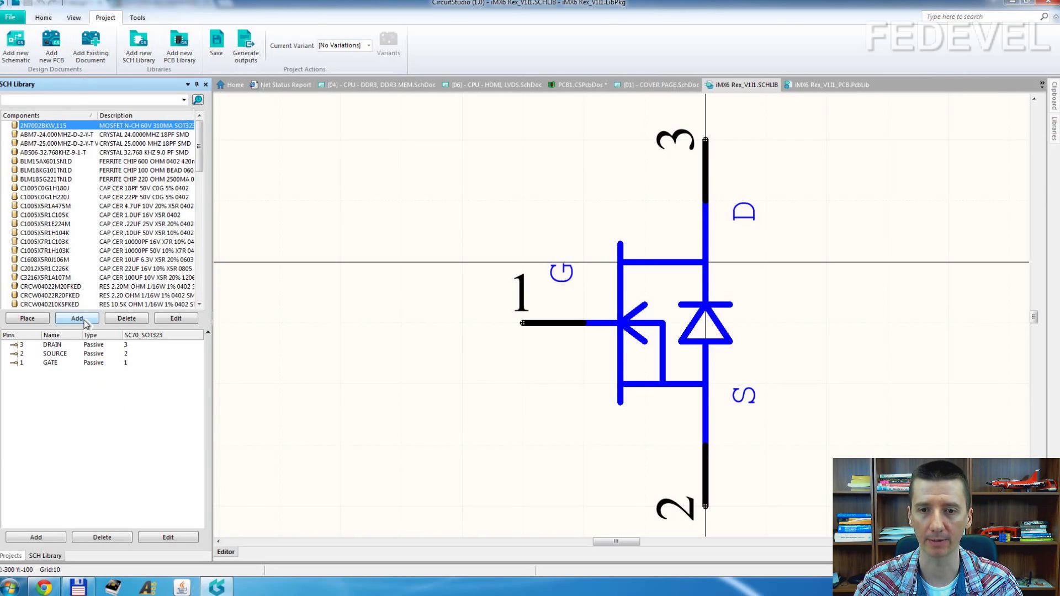
- Add a component with the default name Component_1, then call up Supplier Links from the canvas menu
click(78, 318)
click(560, 334)
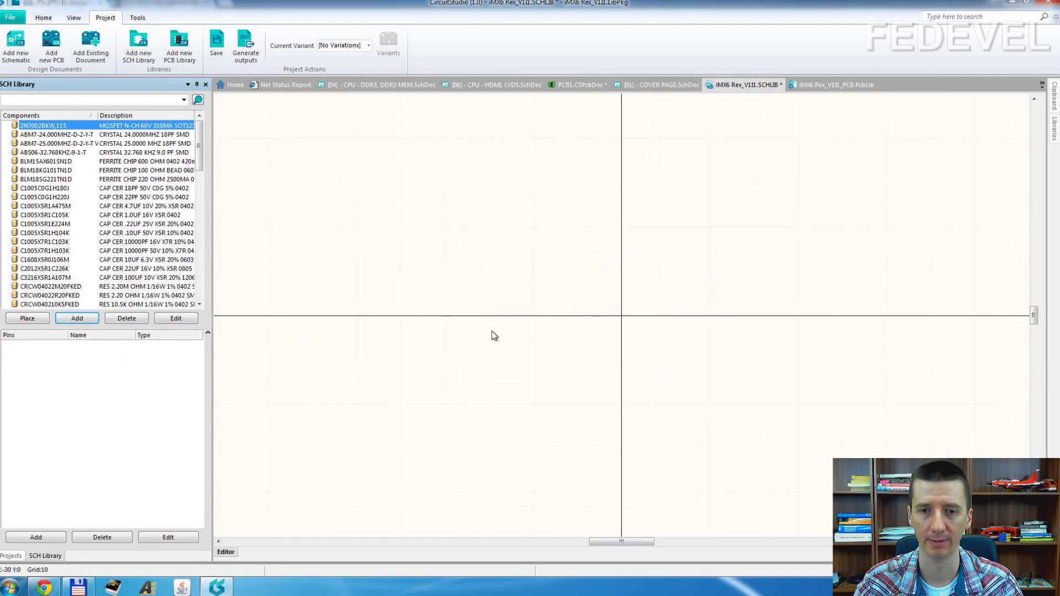
right_click(390, 244)
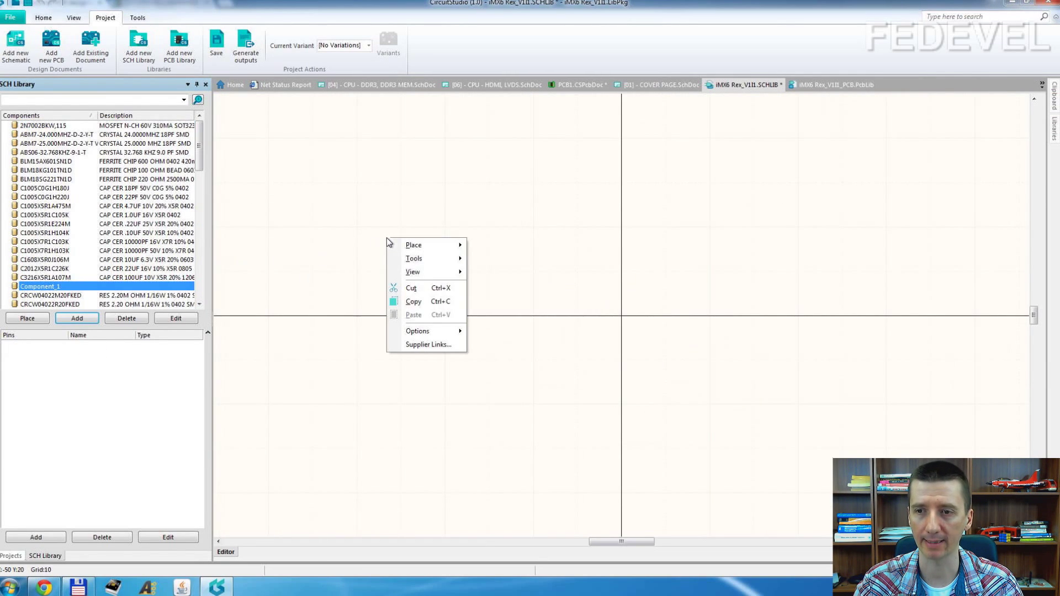
mouse_move(416, 246)
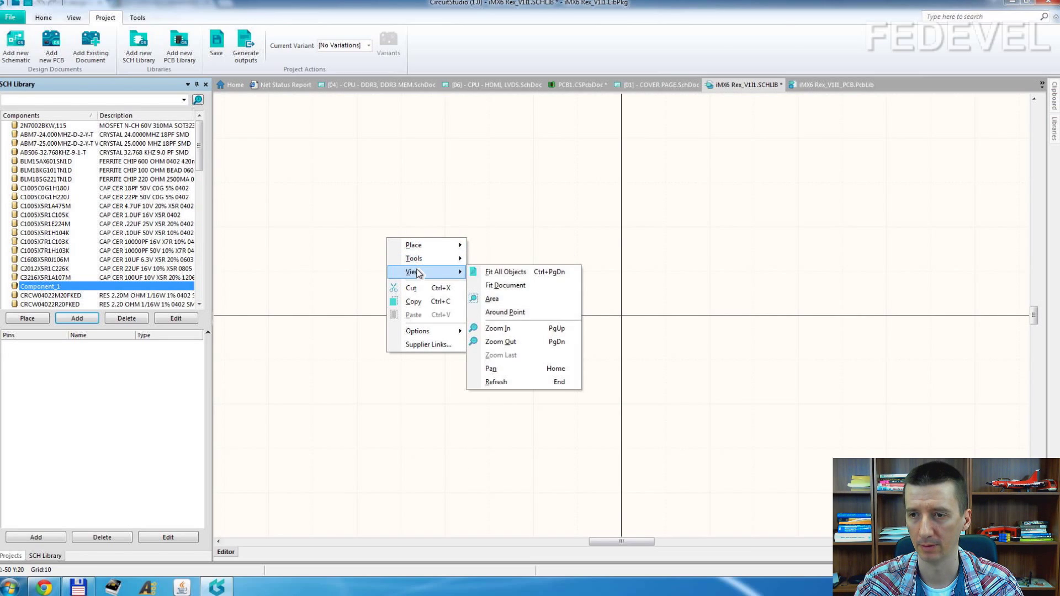
mouse_move(424, 333)
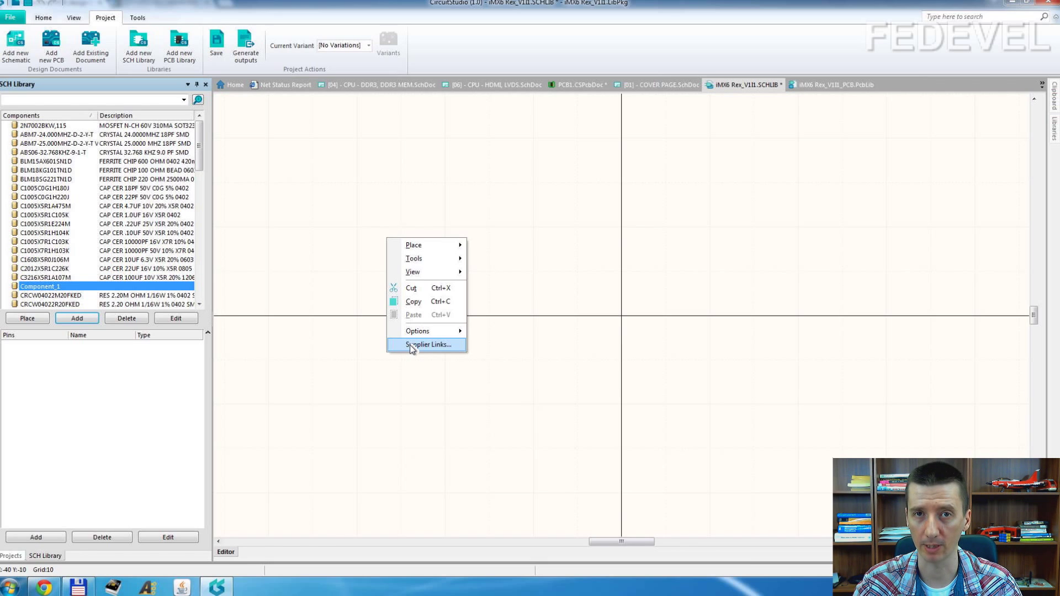
- Search suppliers for '0603 10k' and link the Panasonic ERJ-3EKF1002V resistor to Component_1
click(411, 346)
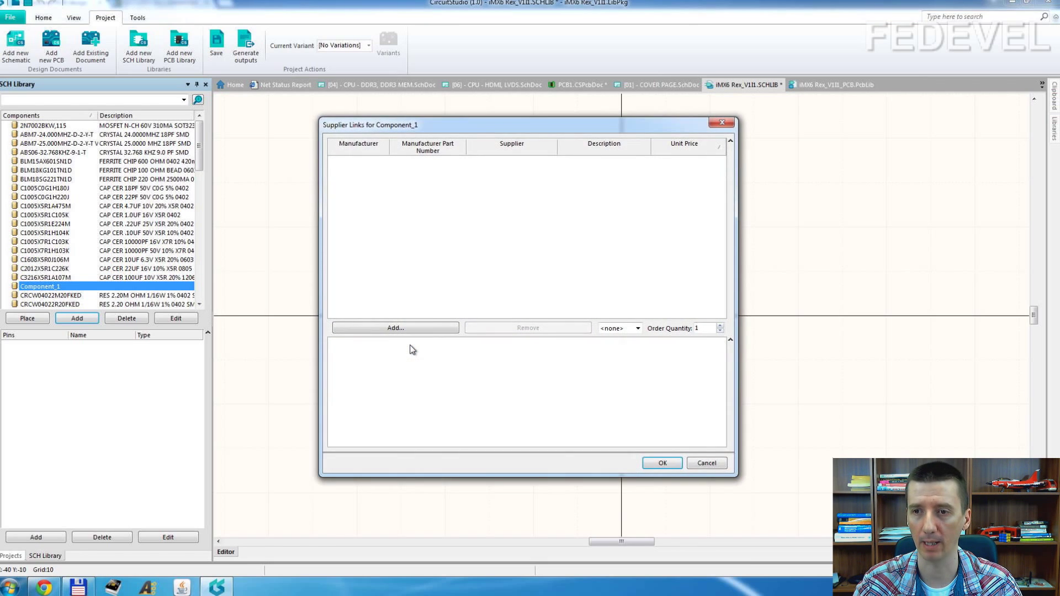
click(410, 329)
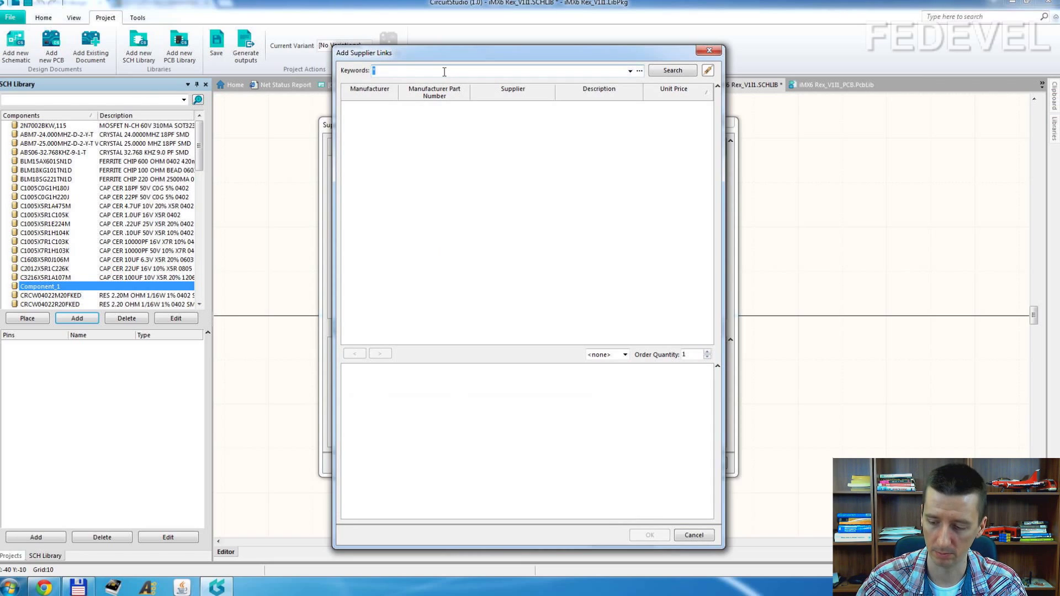
text(0603 10k)
key(Return)
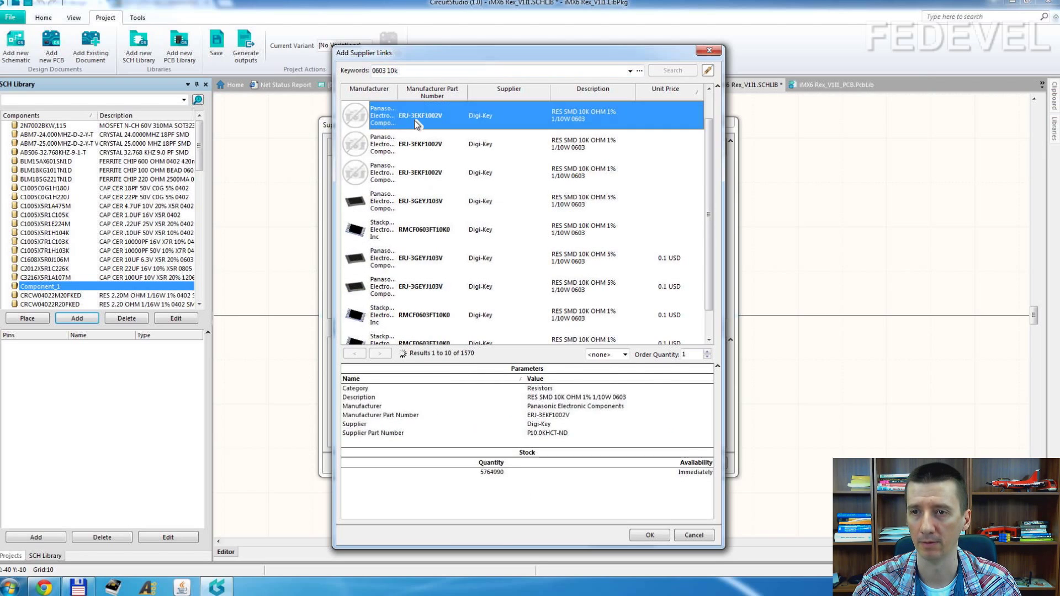
click(407, 115)
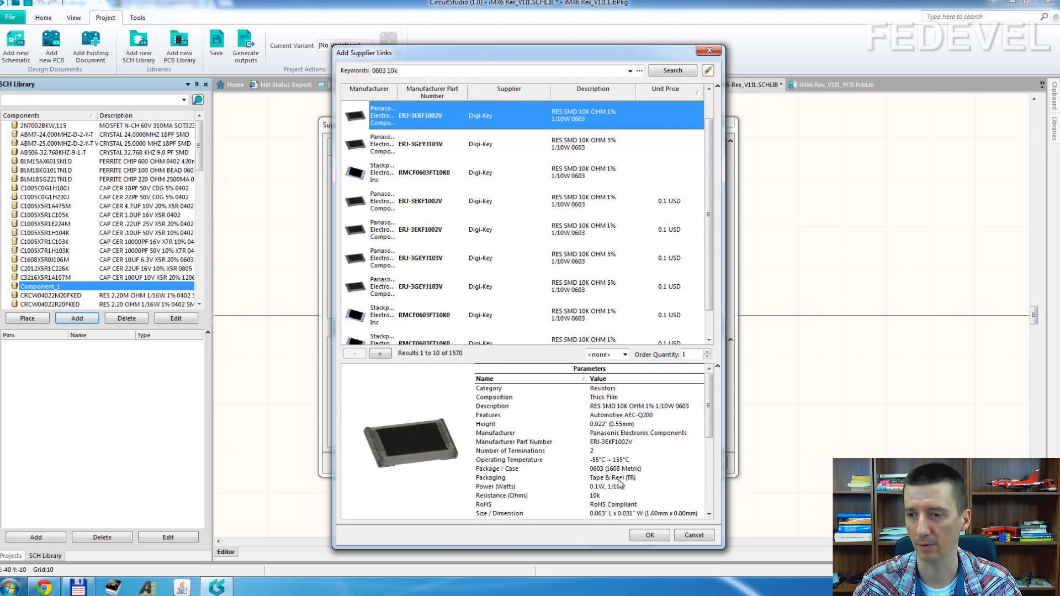
click(641, 537)
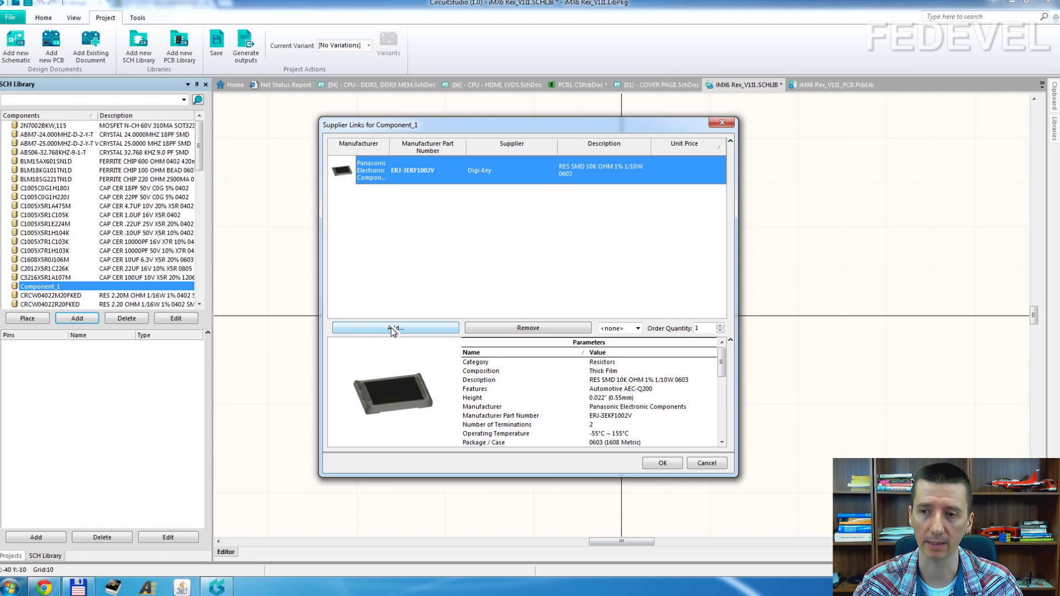
click(660, 464)
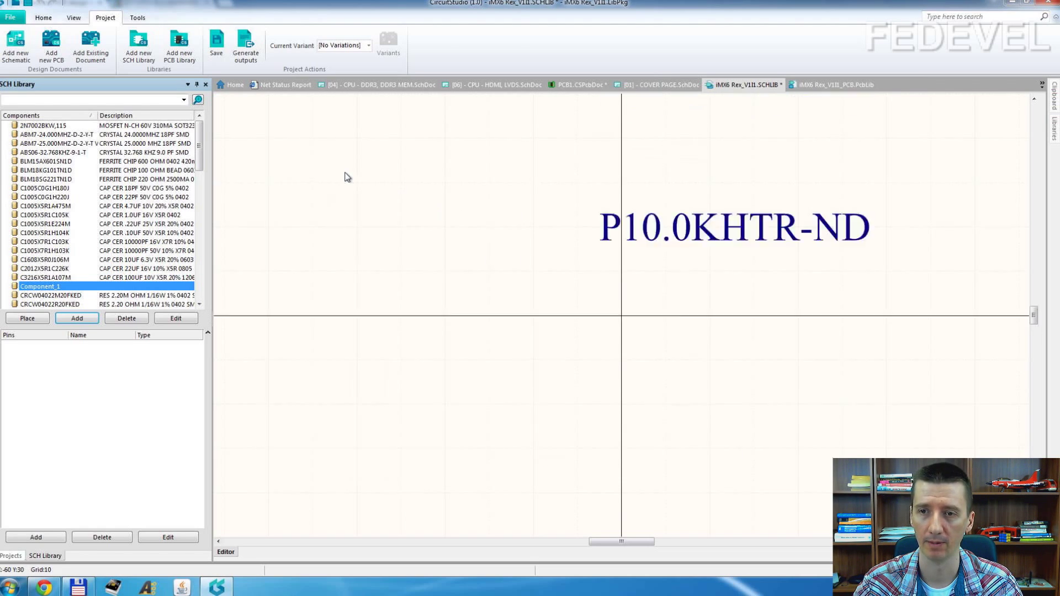
double_click(126, 286)
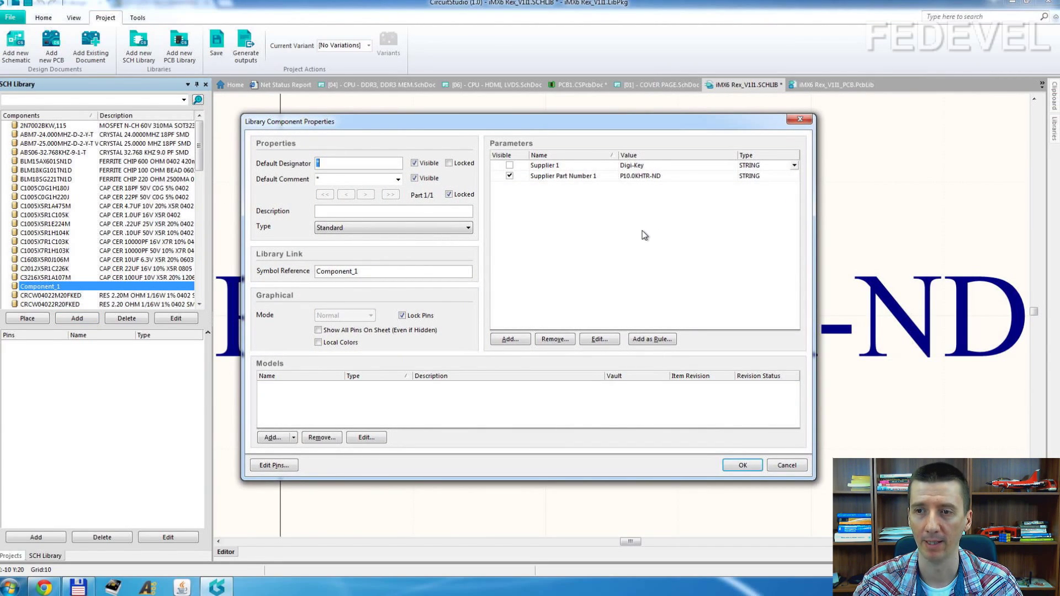
click(801, 119)
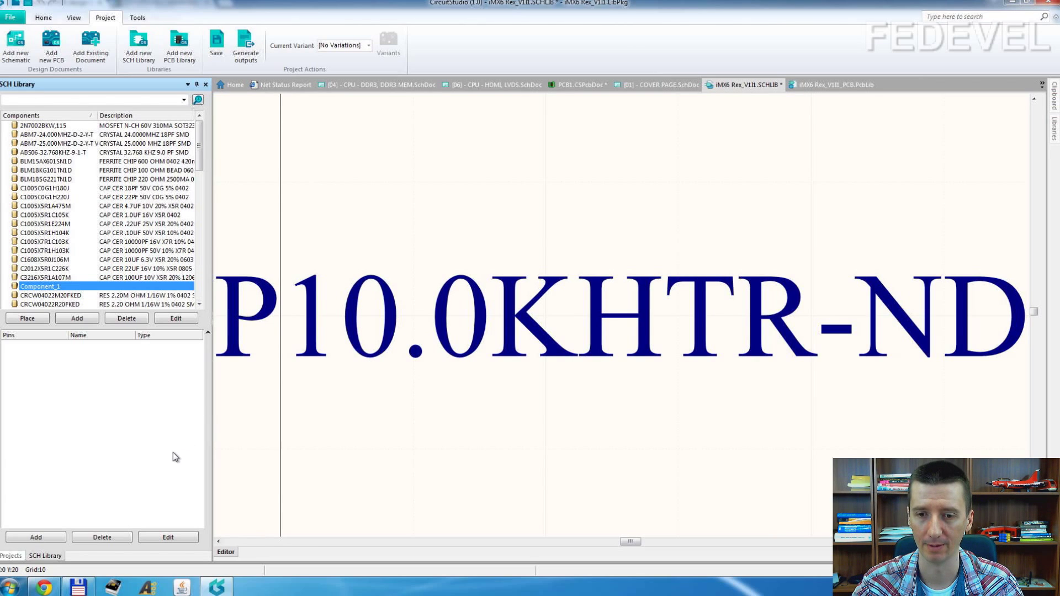
- Browse the library, selection and symbol template options, then the View, Project and Tools tabs
click(45, 18)
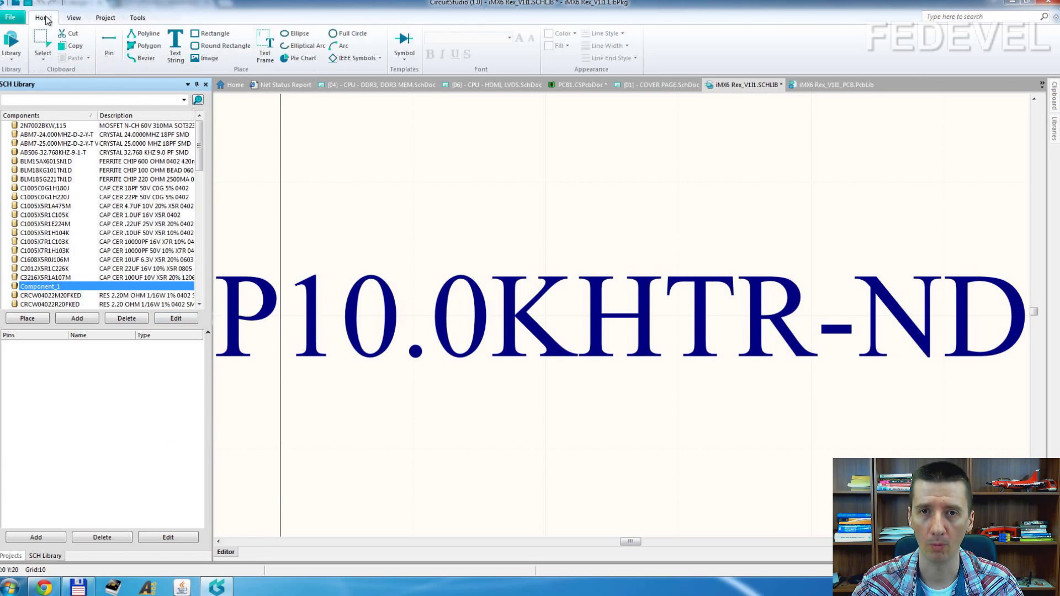
click(16, 57)
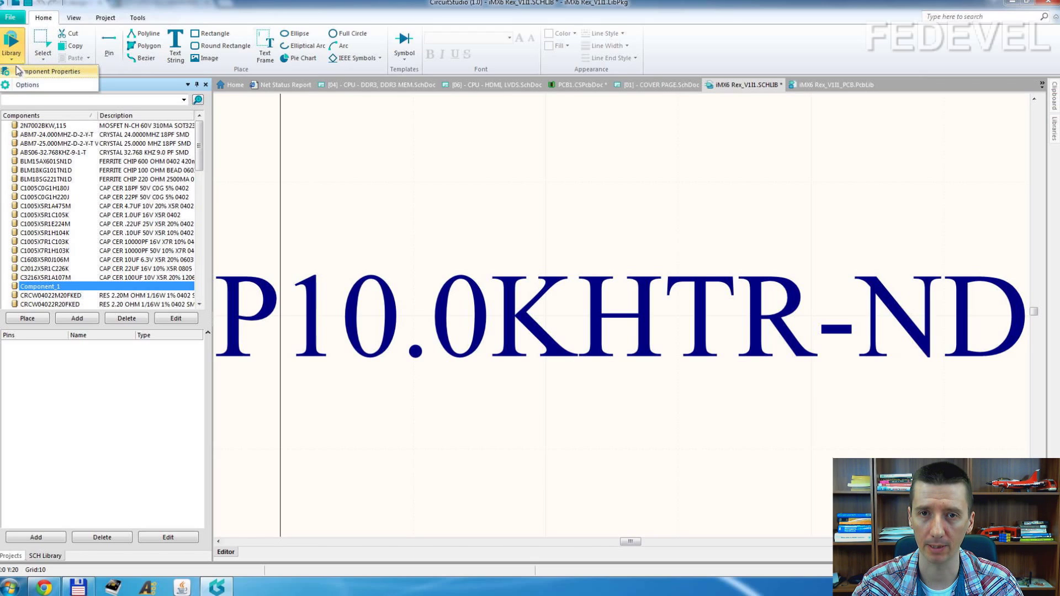
click(46, 57)
click(43, 44)
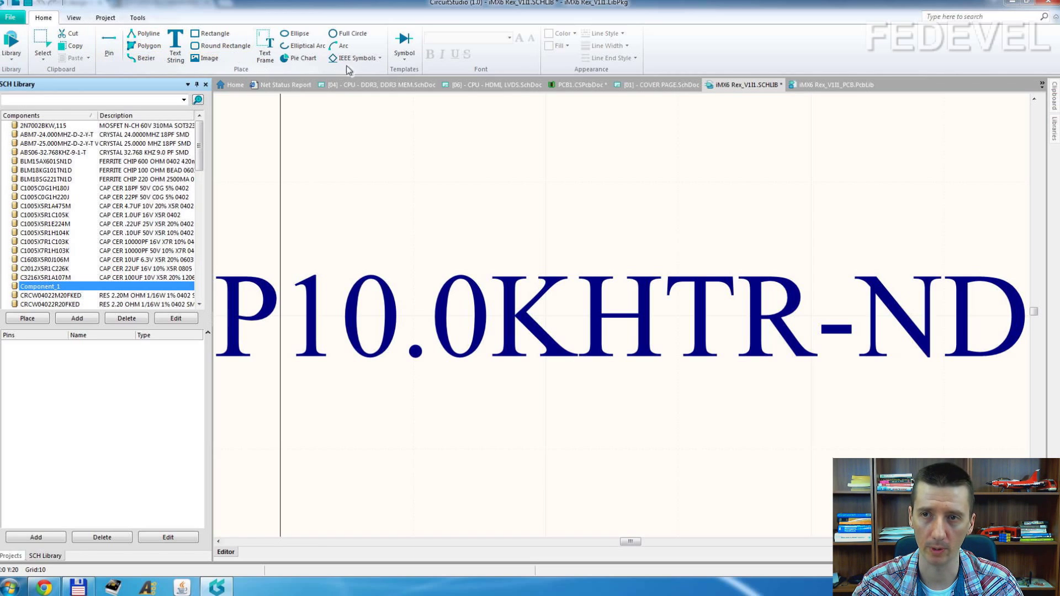
click(412, 60)
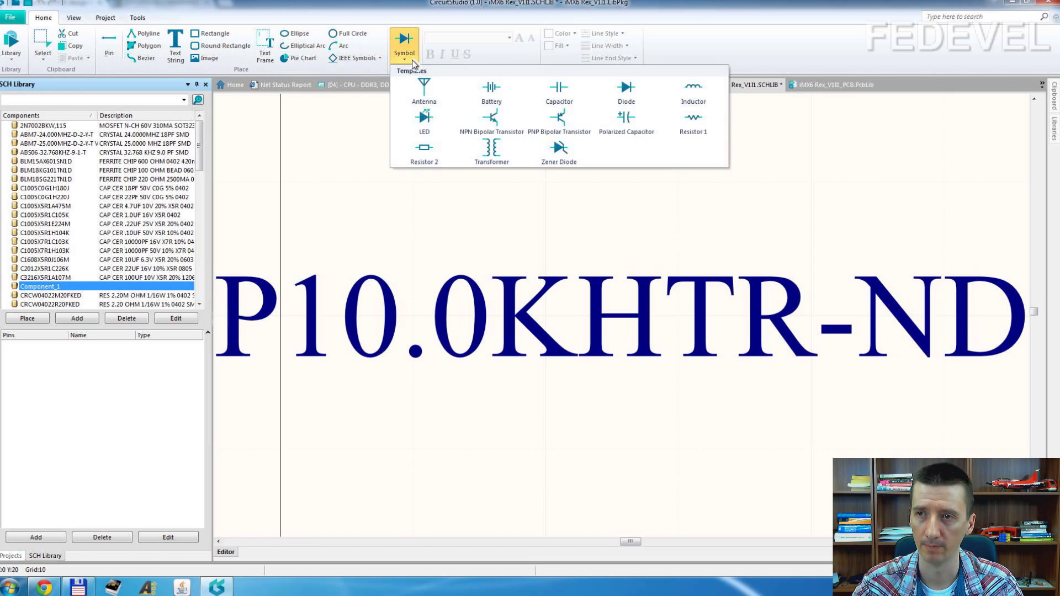
click(465, 28)
click(75, 18)
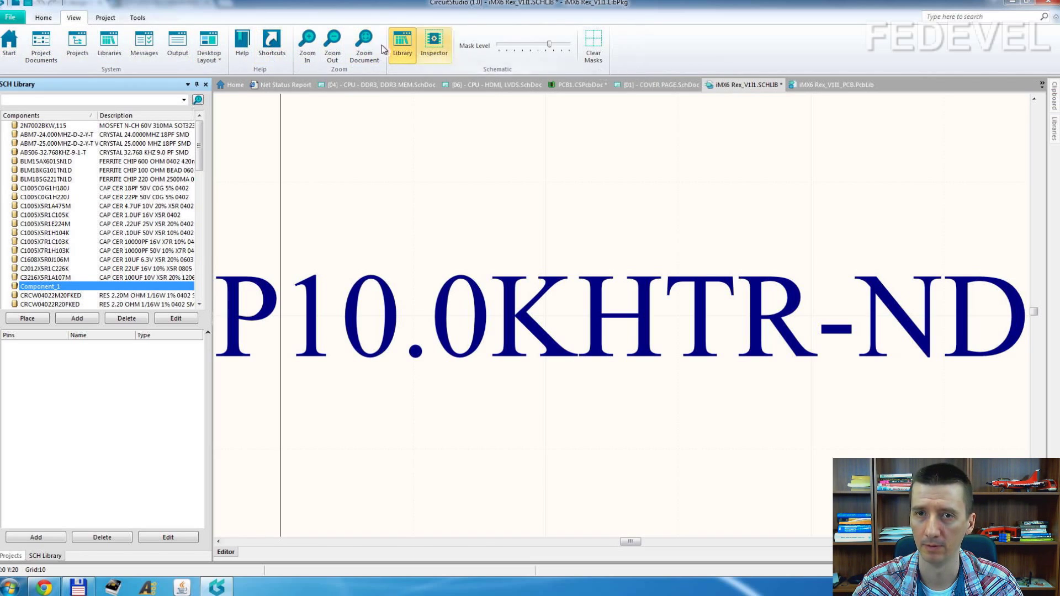
click(109, 18)
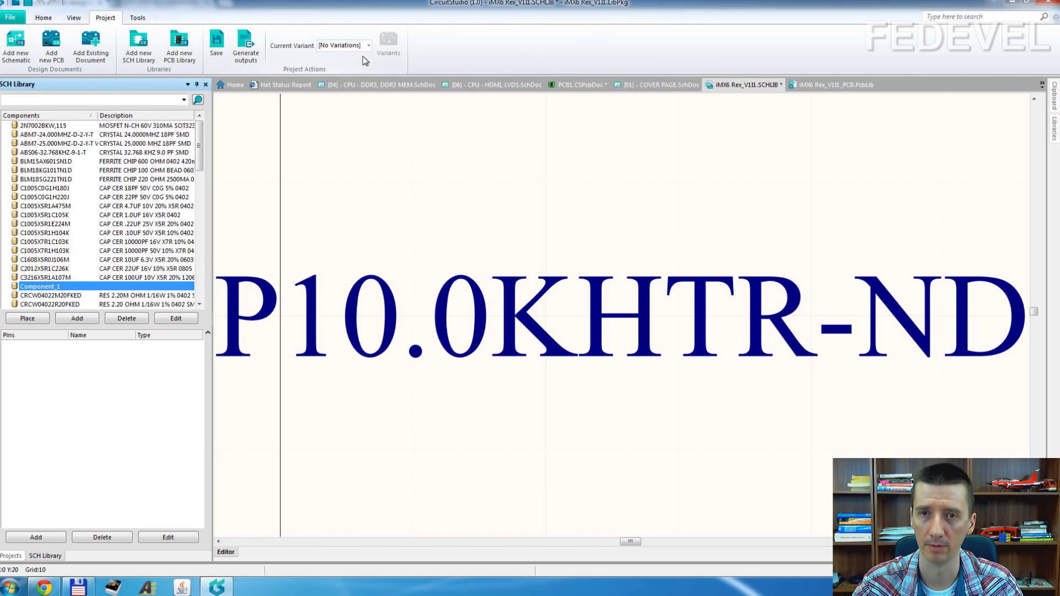
click(139, 18)
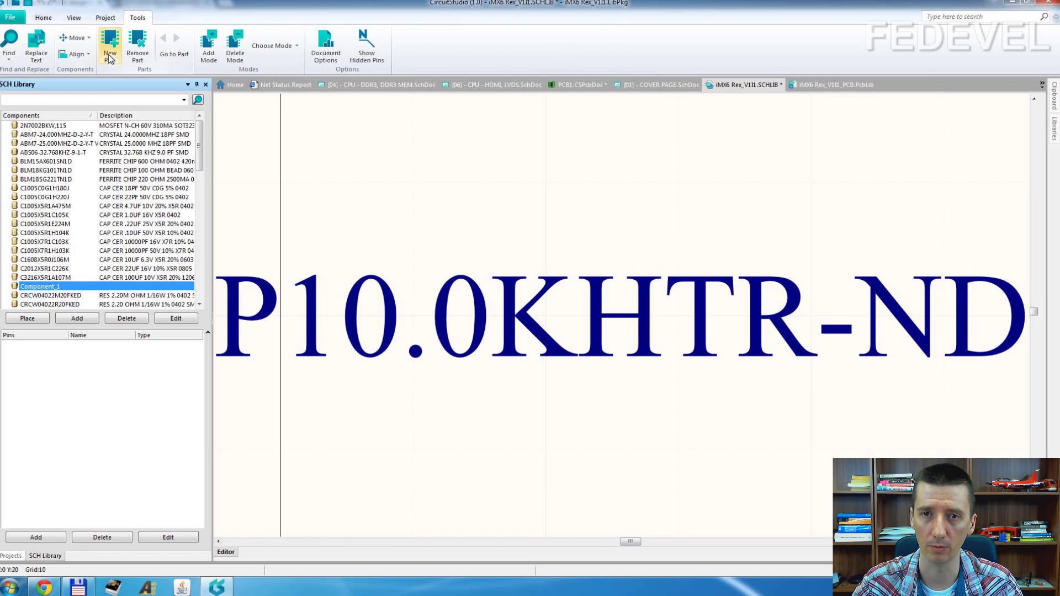
- Add a new part to Component_1 and view its Part A and Part B
right_click(67, 288)
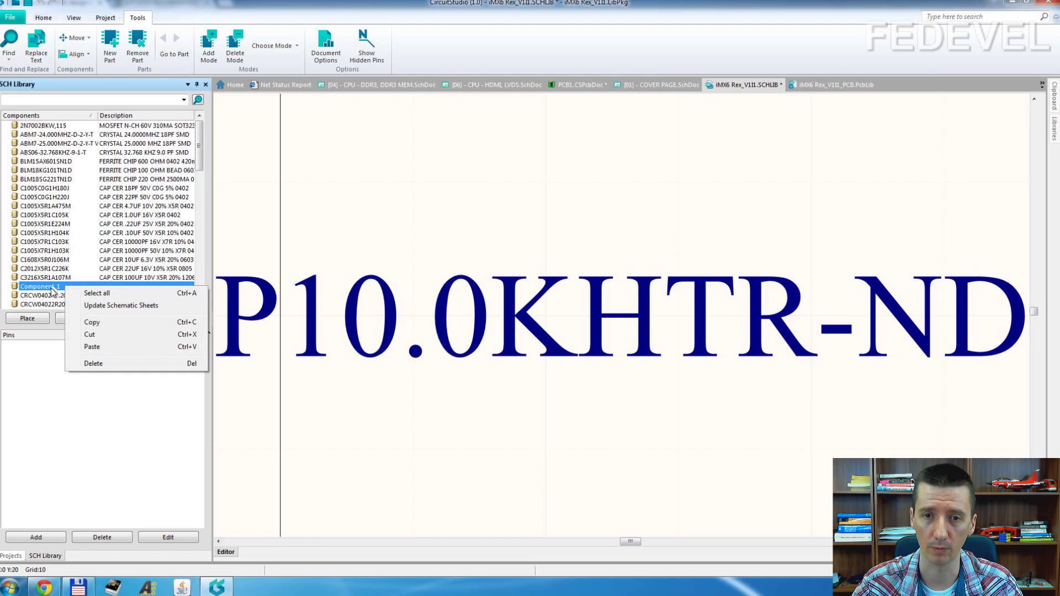
click(54, 288)
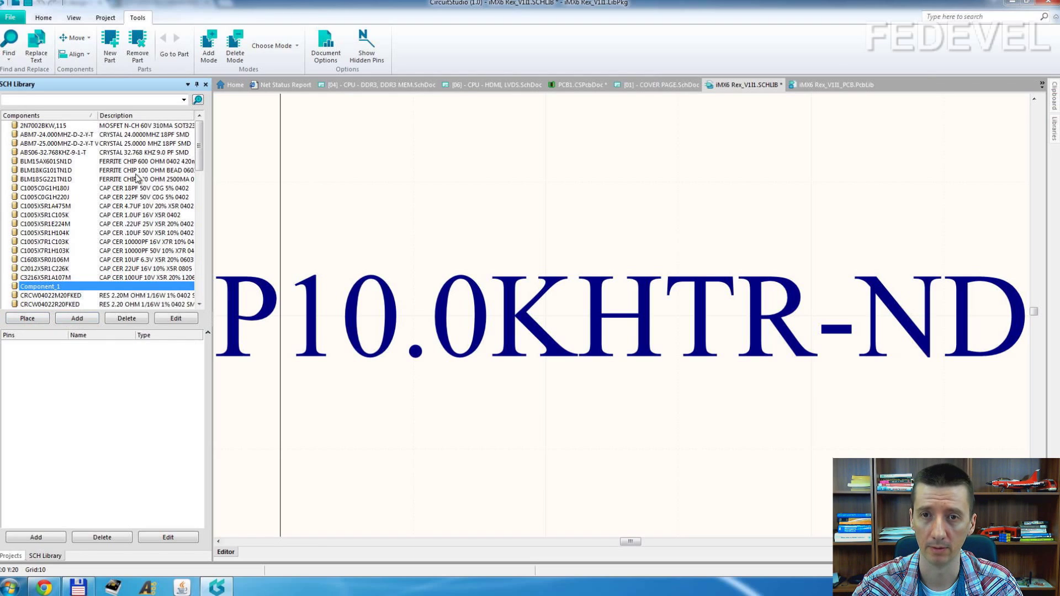
click(110, 45)
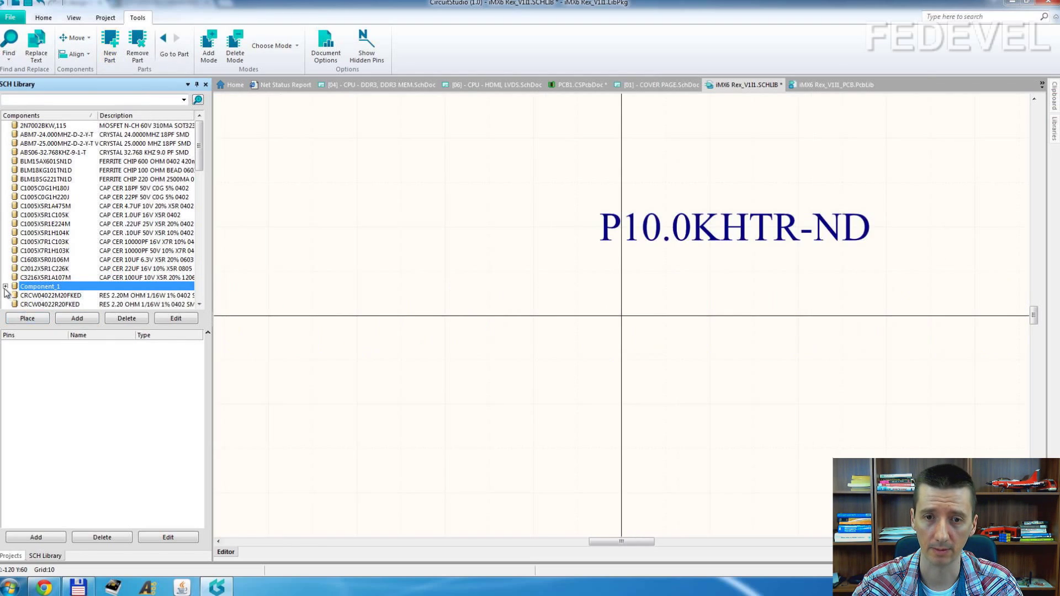
click(5, 286)
click(36, 296)
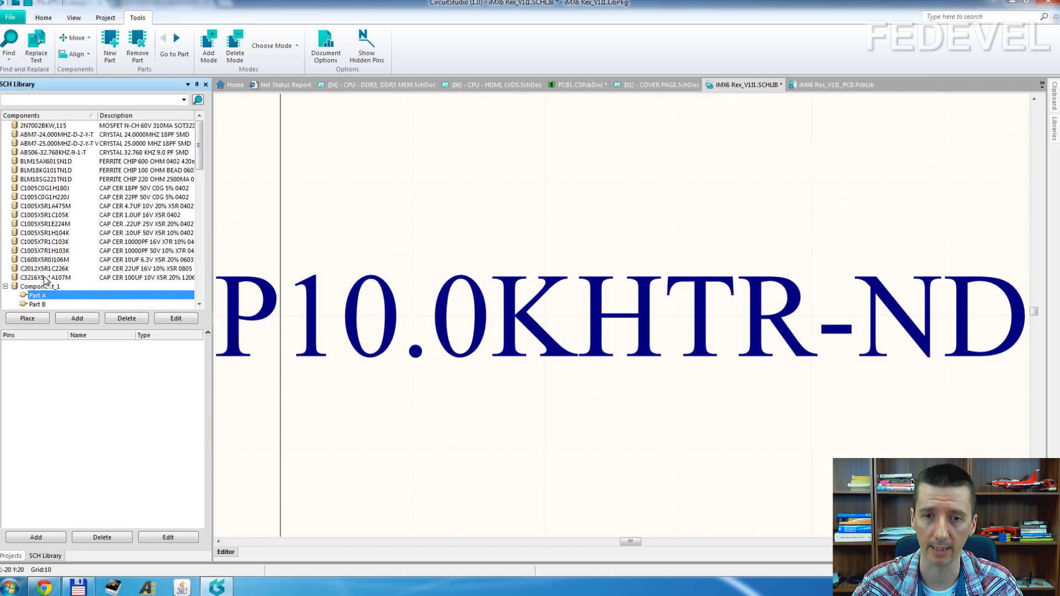
scroll(46, 282, down, 2)
click(37, 251)
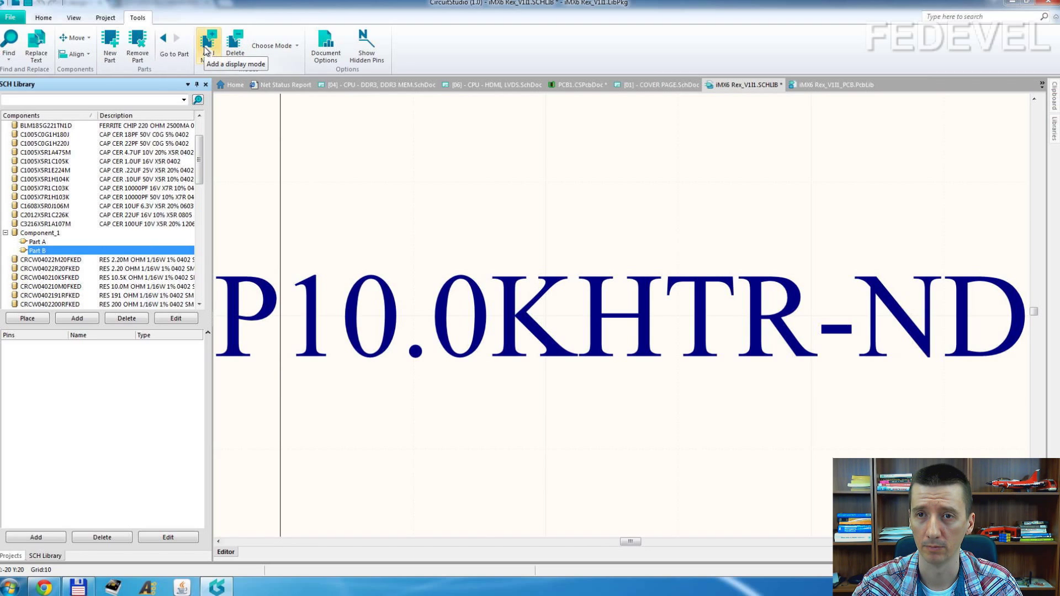
- Review the available display modes and library document options, then show the project tree
click(273, 47)
click(320, 53)
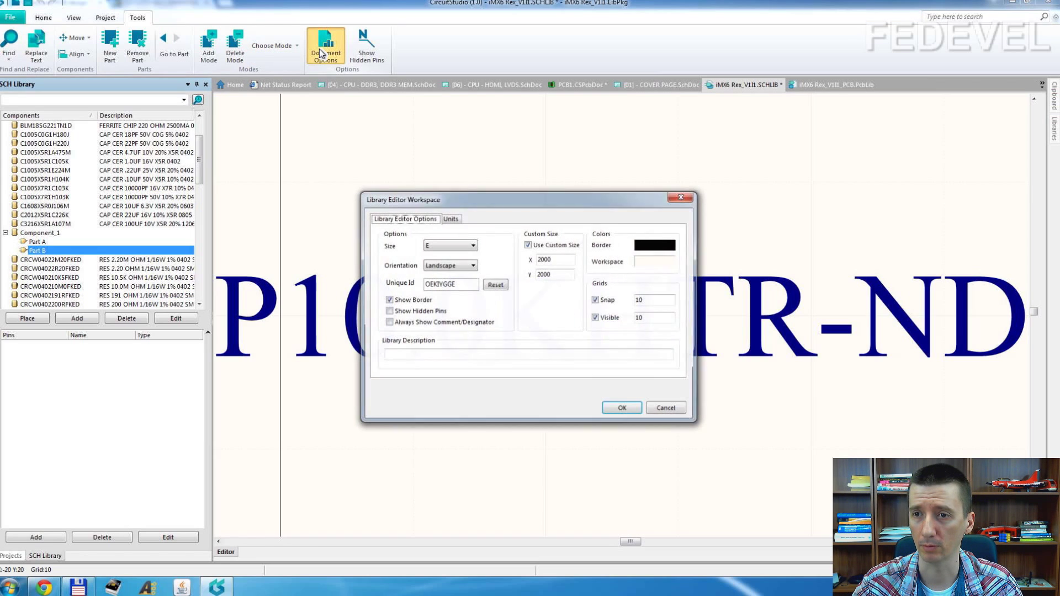
click(682, 196)
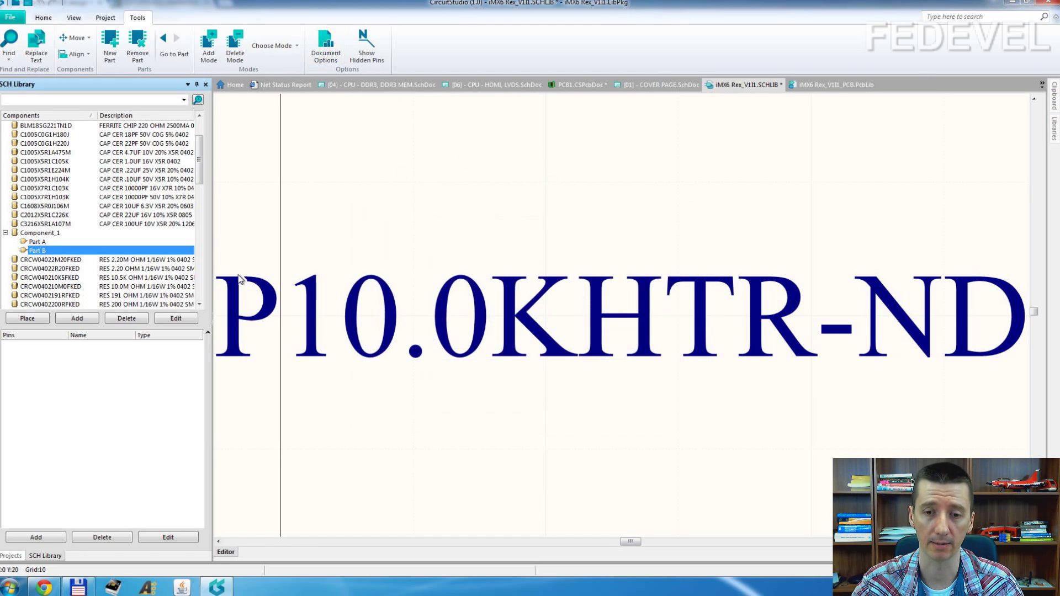
click(14, 557)
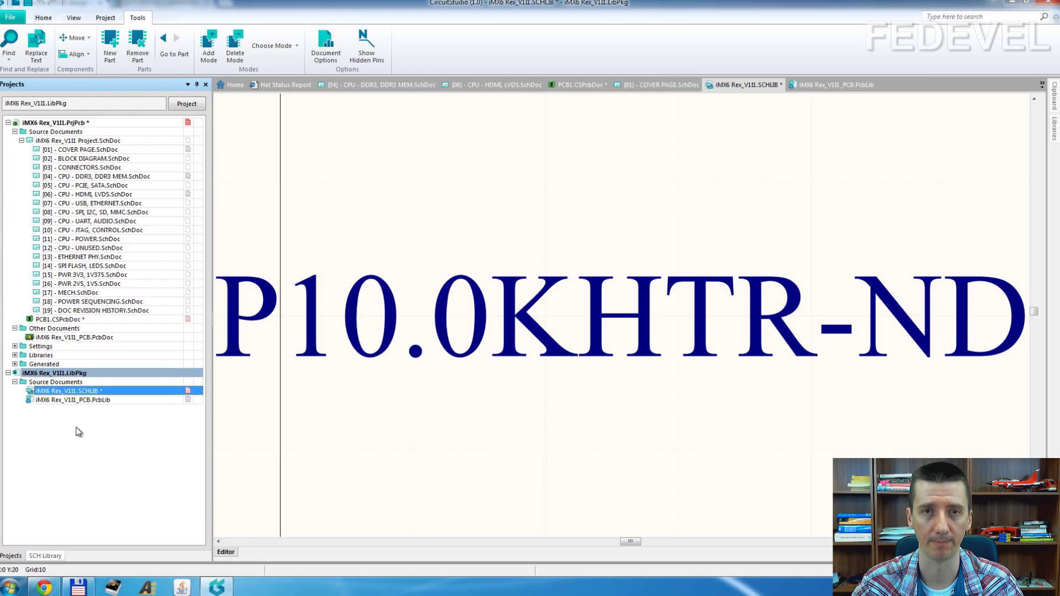
- Open the iMX6 Rex_V1I1_PCB.PcbLib footprint library and show its PCB Library component list
click(43, 17)
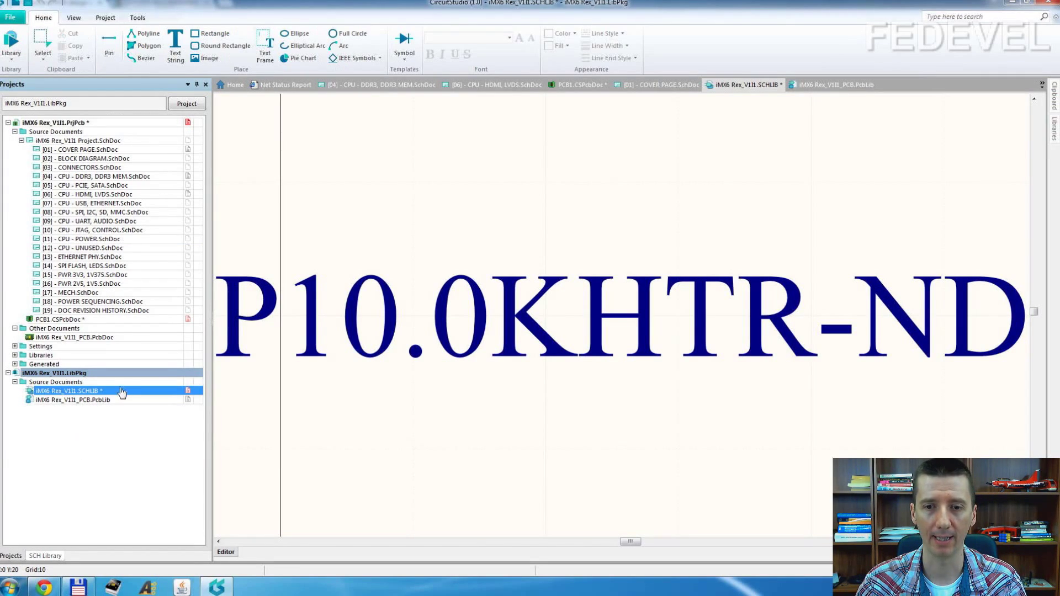
double_click(101, 400)
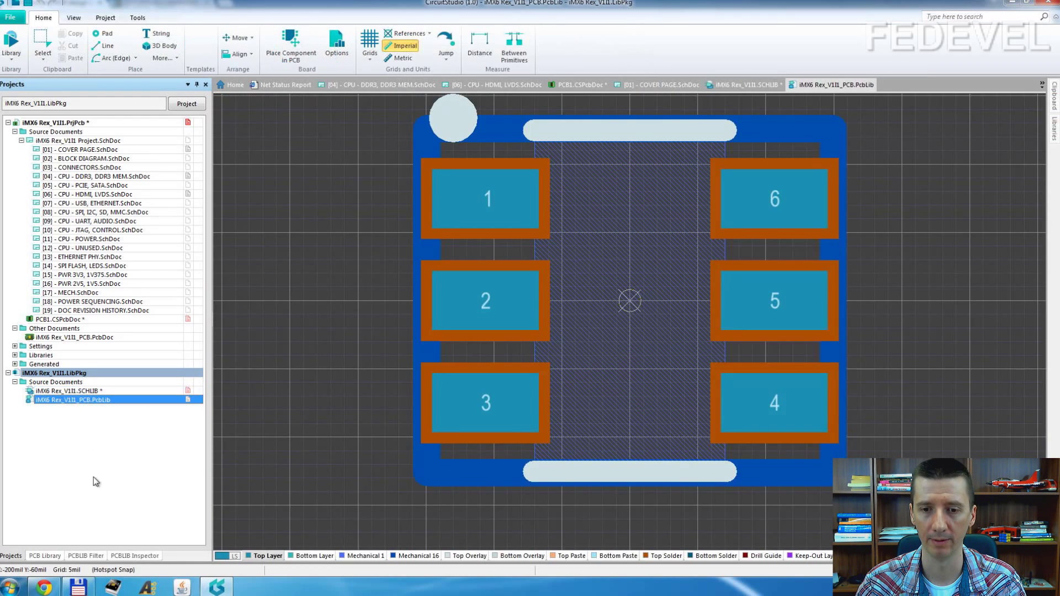
click(45, 556)
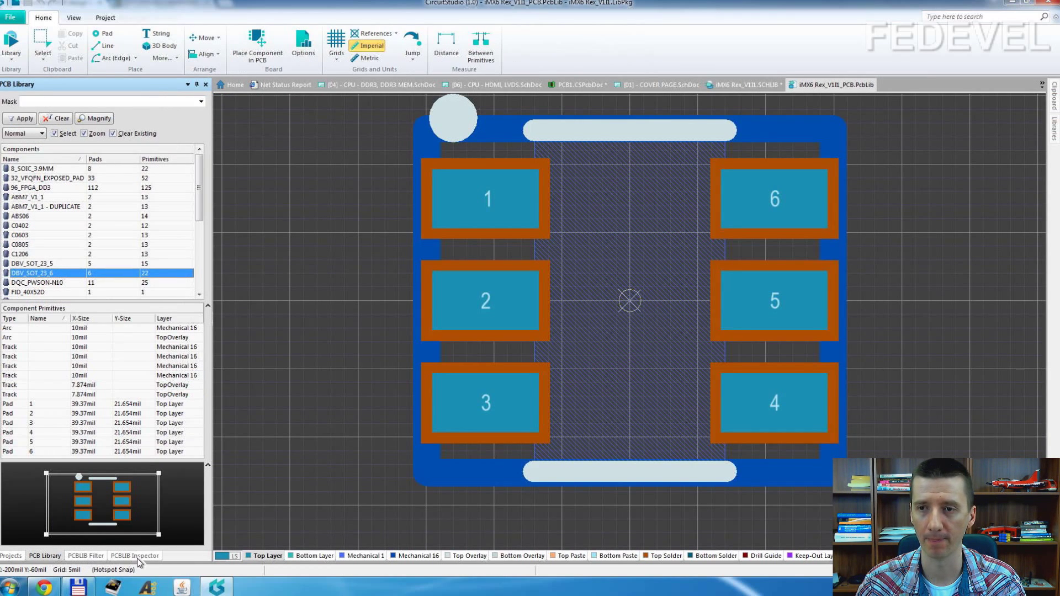
- Display the 8_SOIC_3.9MM footprint, checking its properties and panning the view
double_click(43, 172)
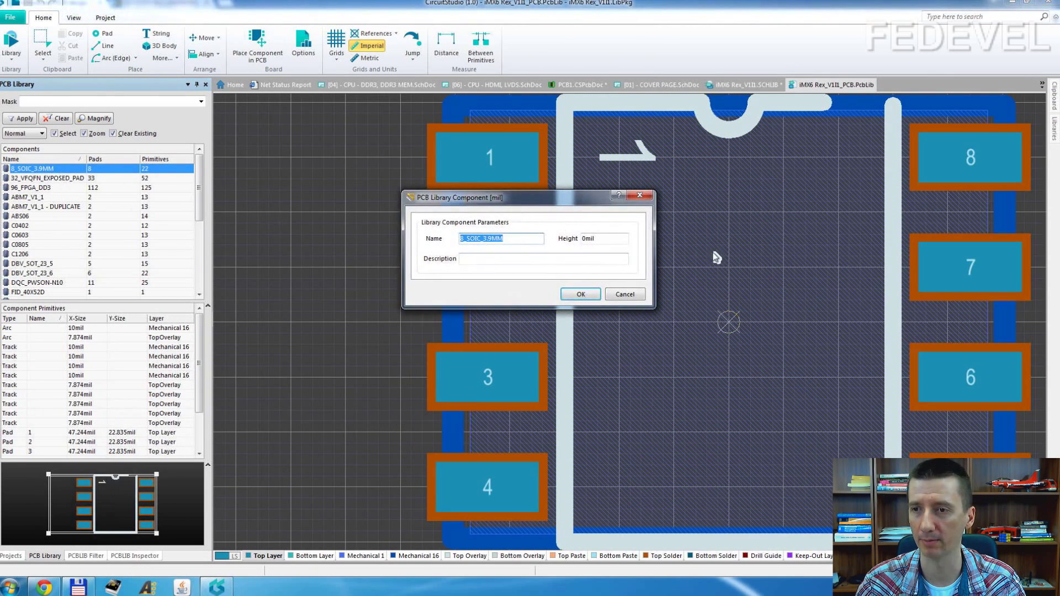
click(640, 196)
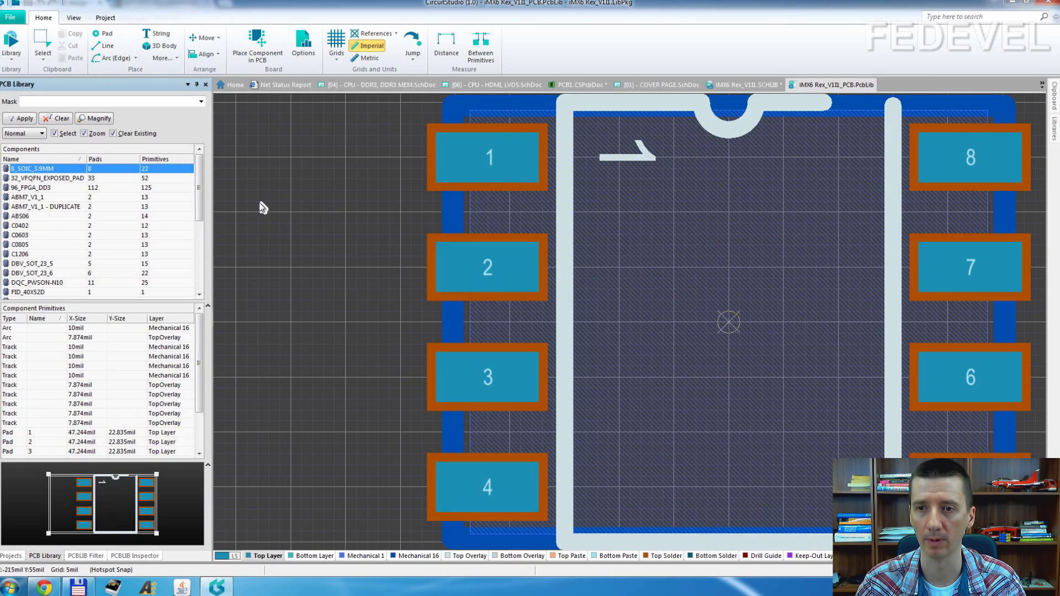
right_drag(379, 221, 320, 227)
scroll(320, 227, down, 3)
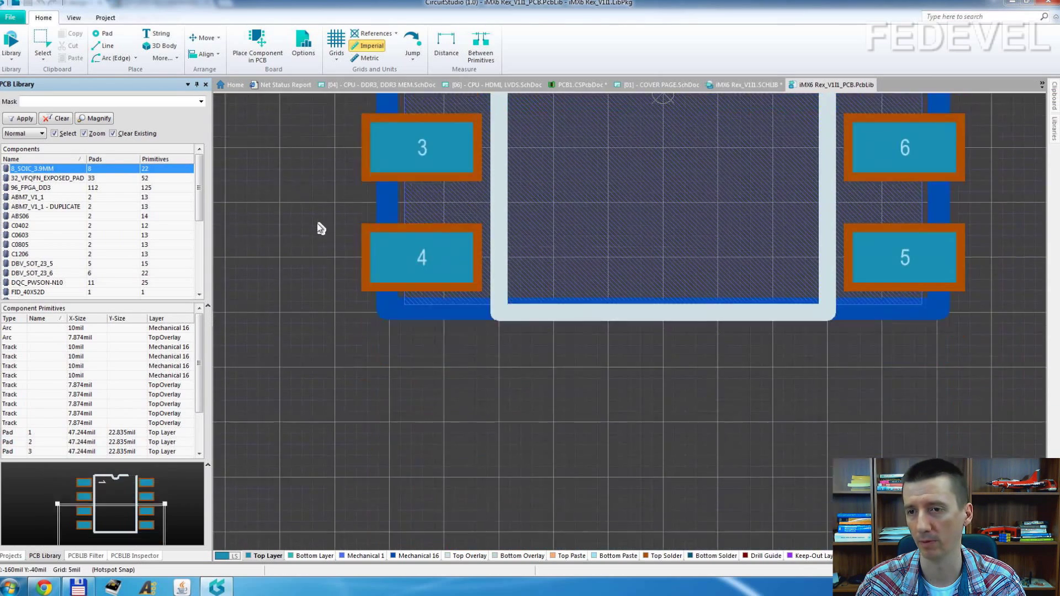
scroll(320, 228, up, 4)
scroll(321, 228, down, 2)
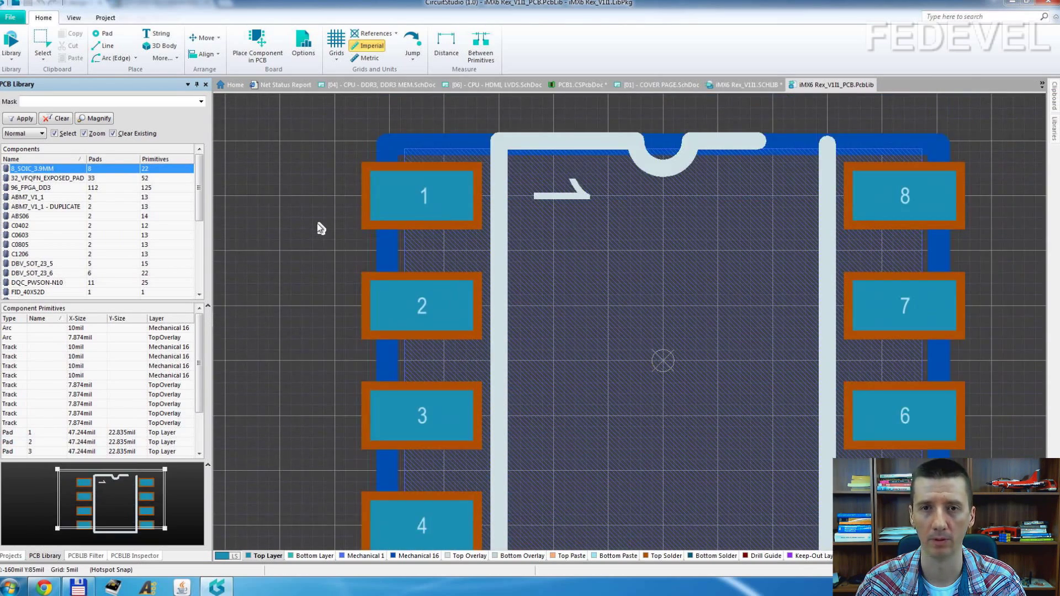
click(17, 61)
click(42, 55)
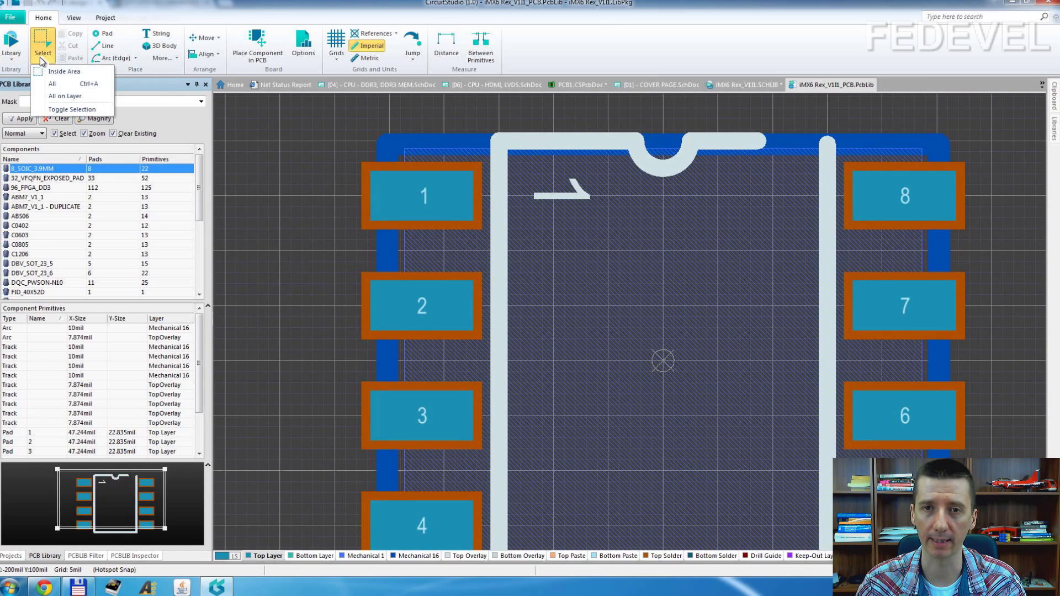
key(Escape)
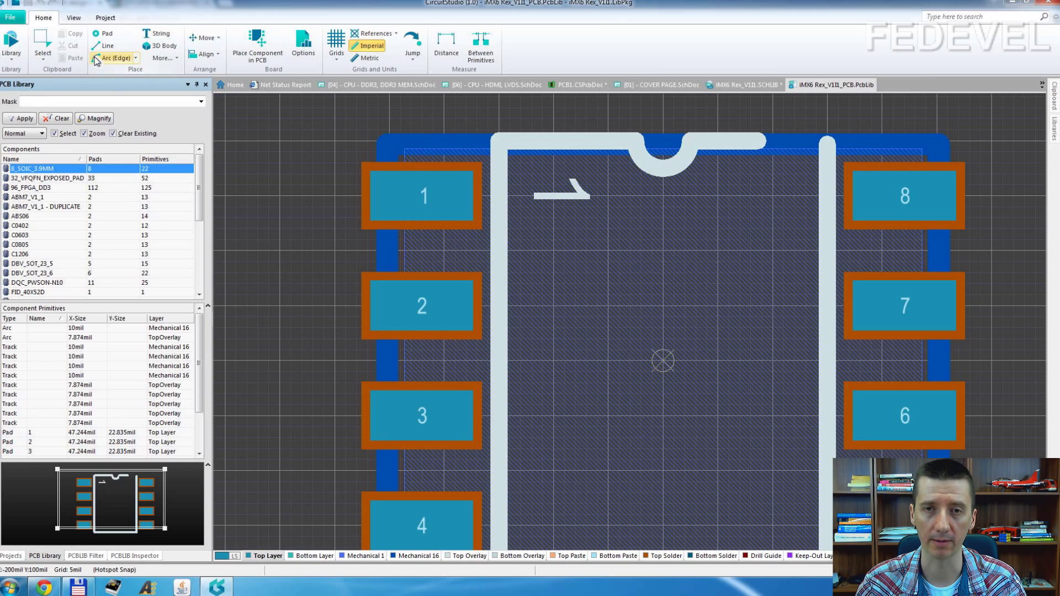
click(171, 58)
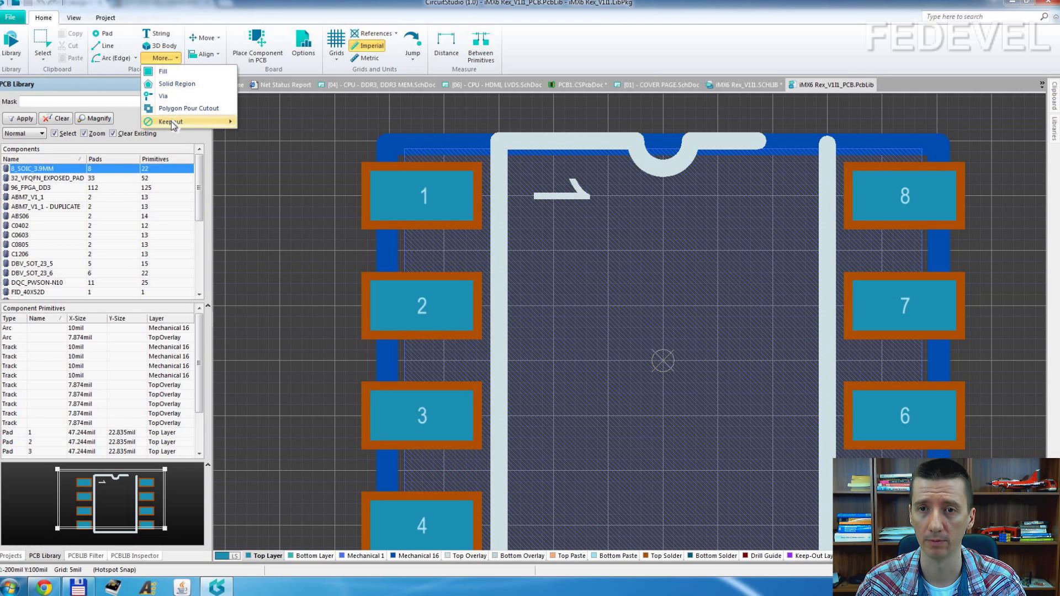
click(221, 40)
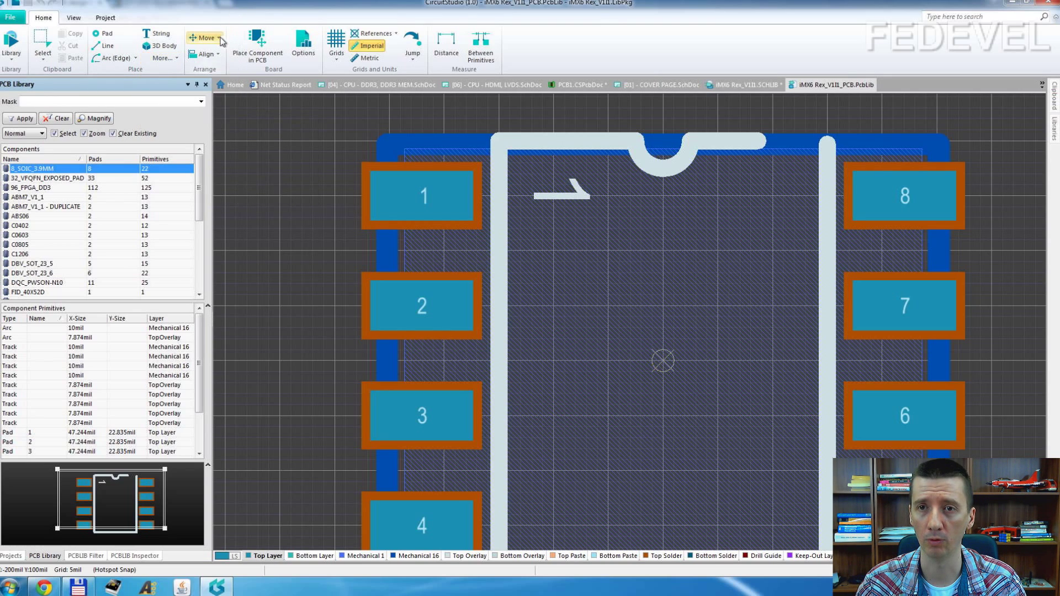
click(220, 38)
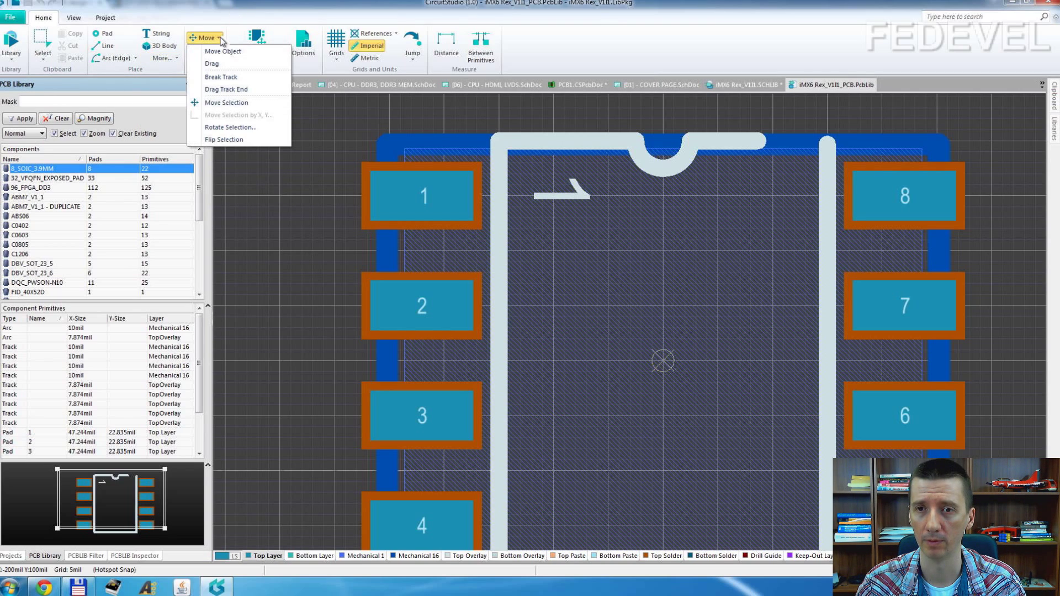
click(220, 38)
click(219, 54)
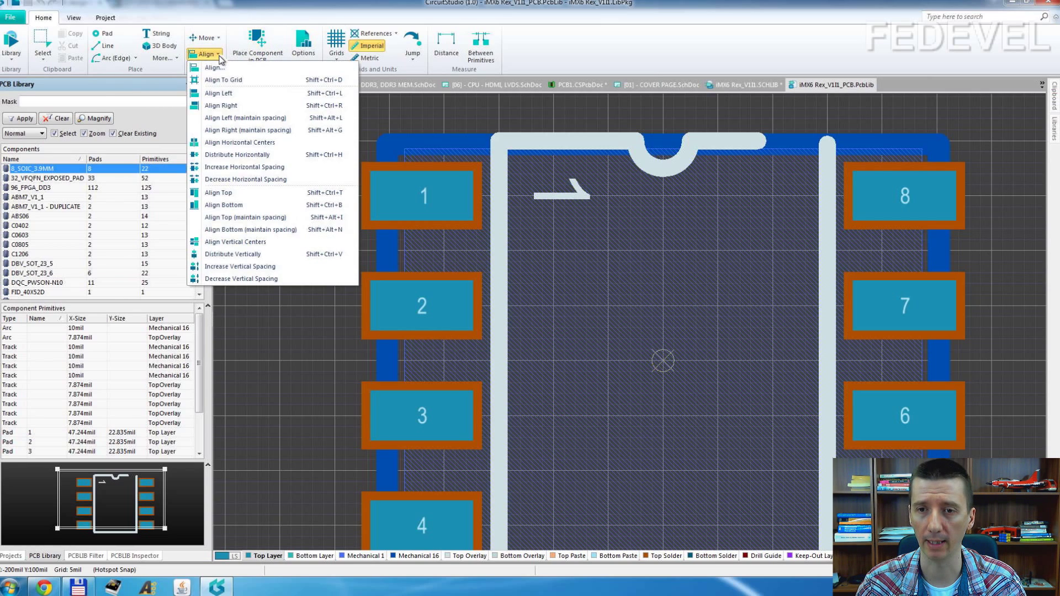
click(241, 25)
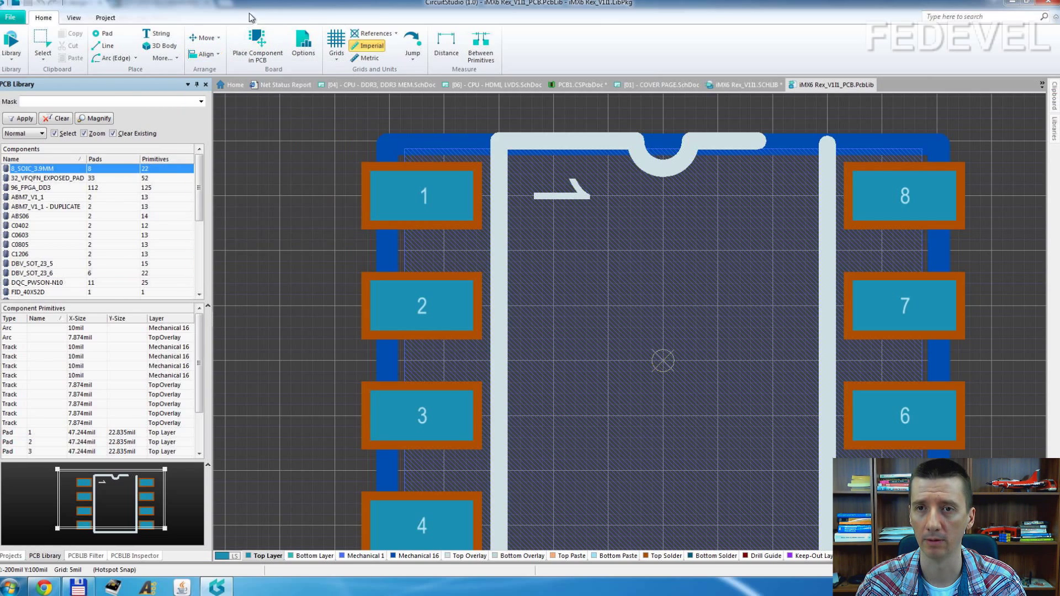
click(299, 52)
drag(443, 13, 434, 116)
click(651, 108)
click(337, 58)
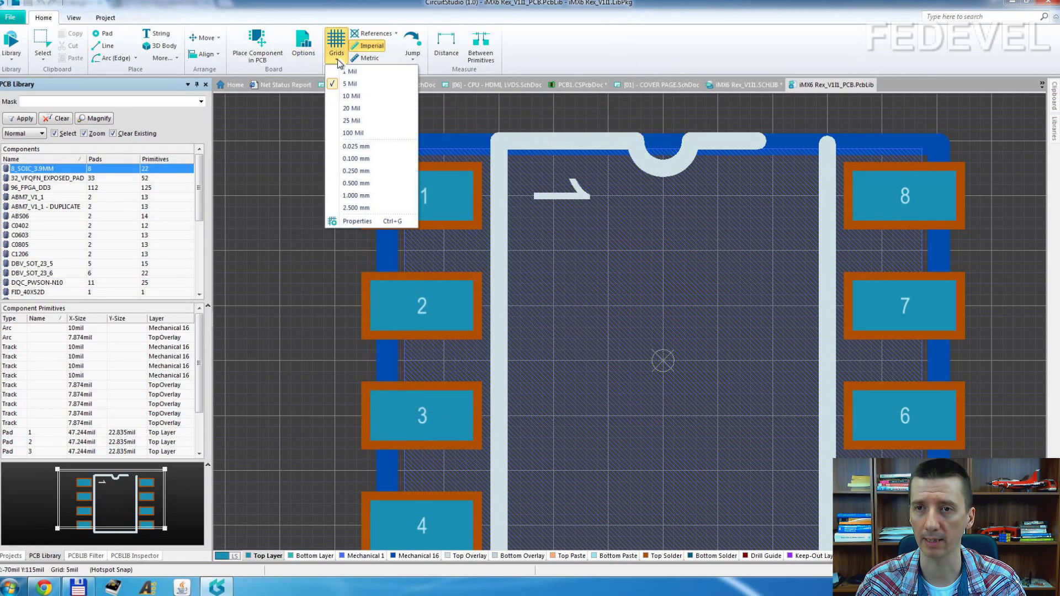
click(389, 23)
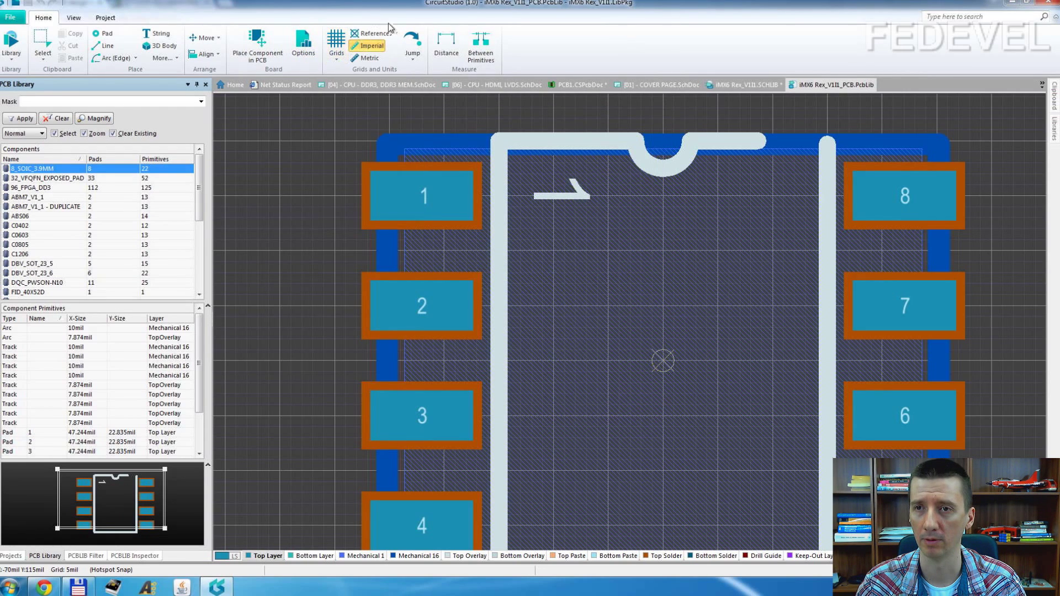
click(396, 32)
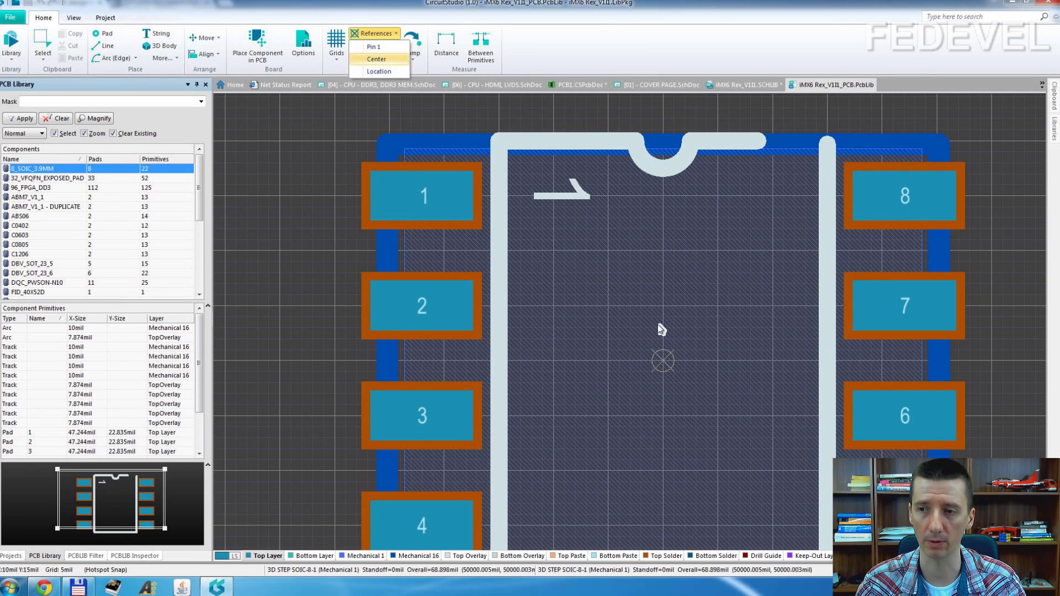
click(377, 58)
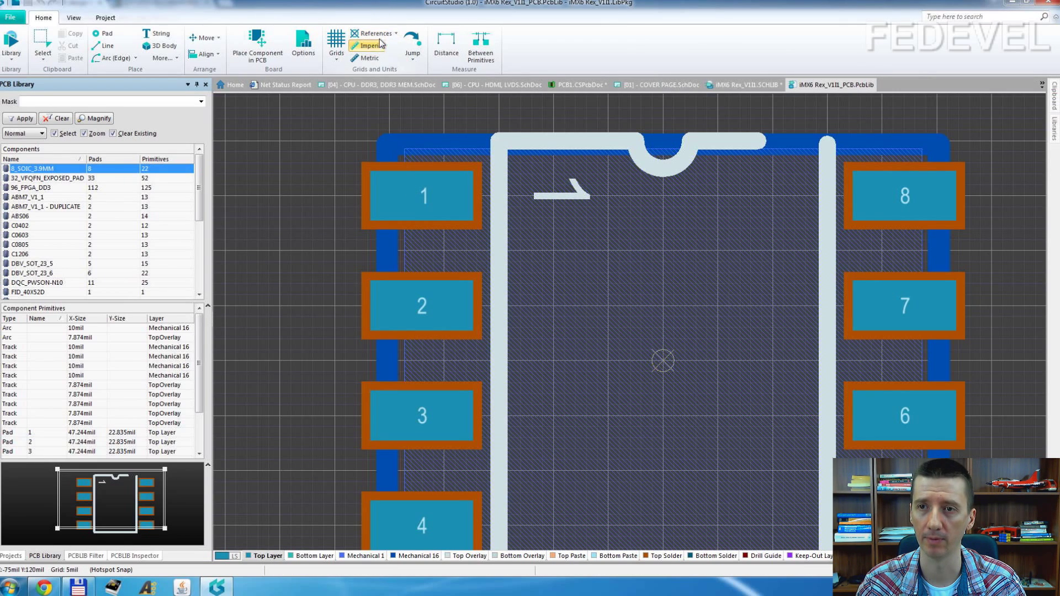
click(414, 60)
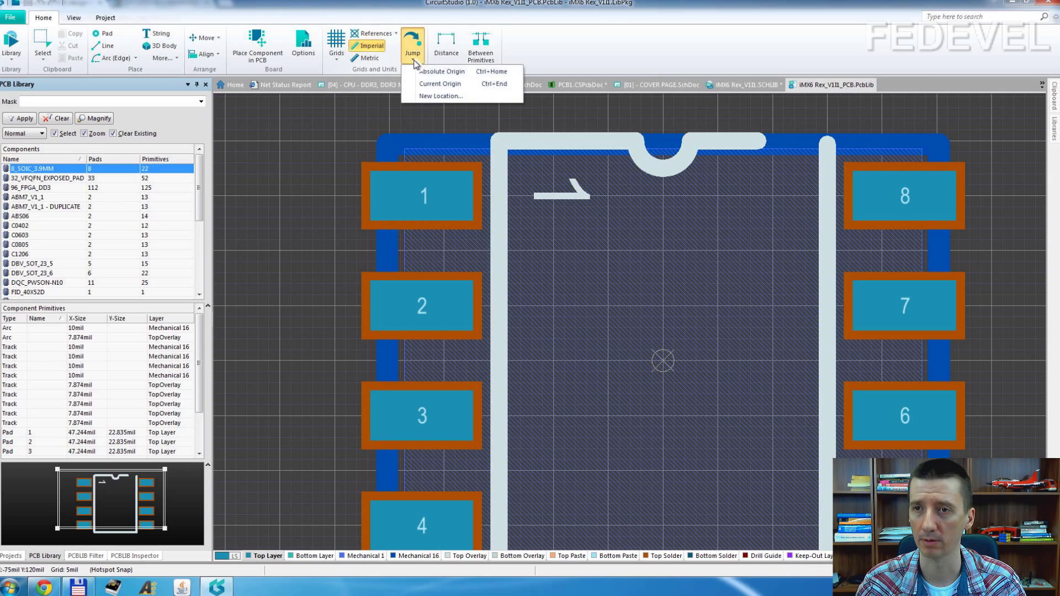
click(403, 31)
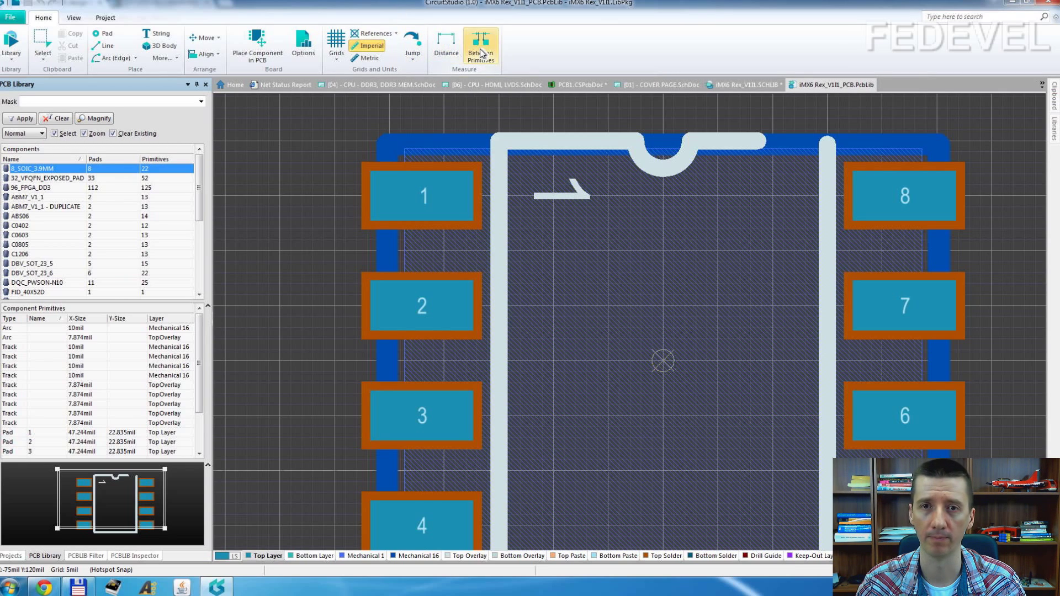
- Show the PCBLIB Filter and Inspector panels from the View ribbon, then return to the component list
click(74, 17)
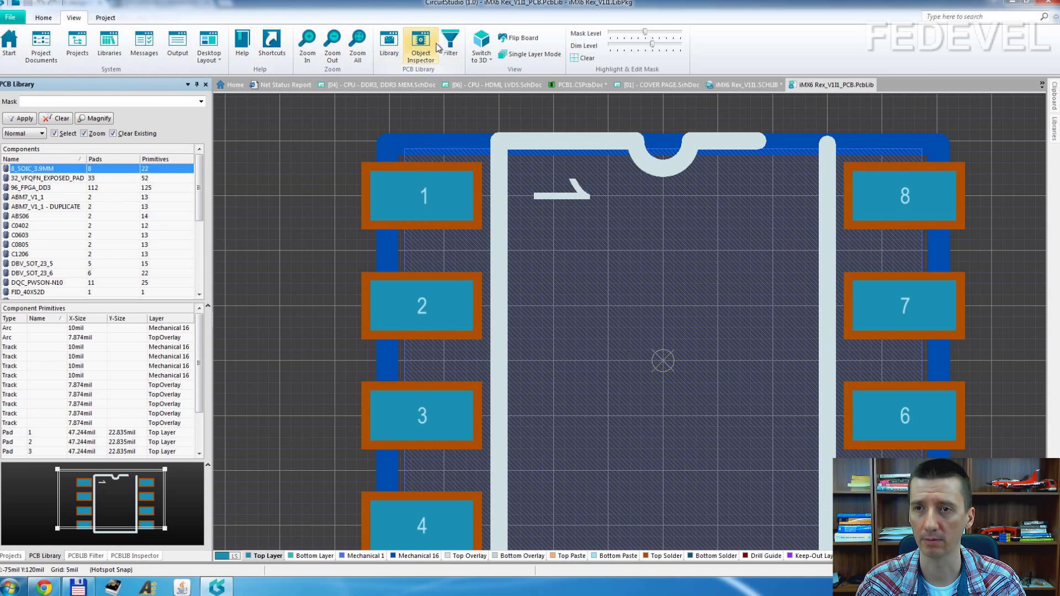
click(84, 556)
click(123, 557)
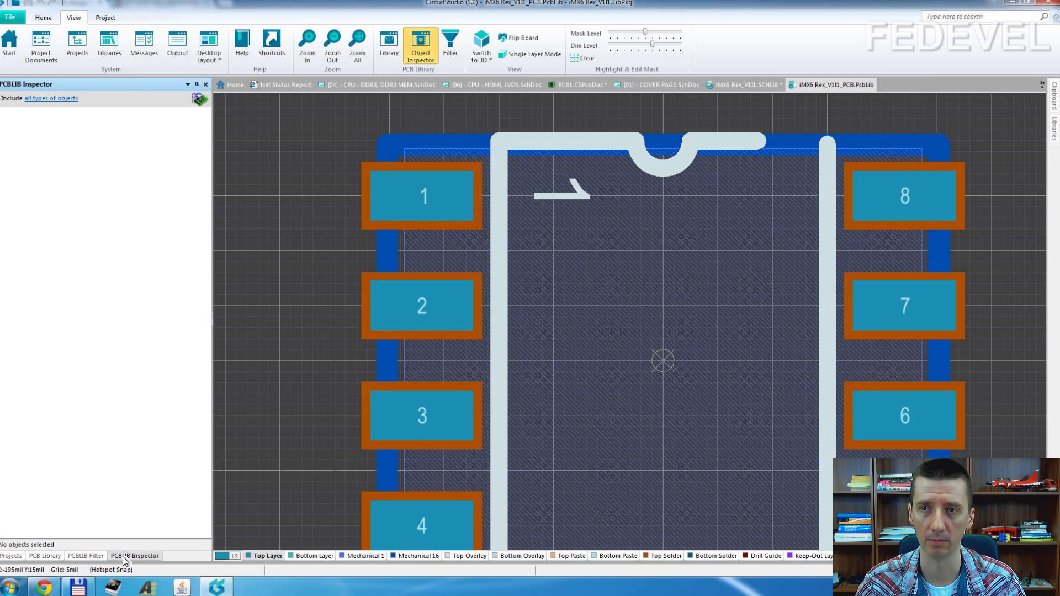
click(51, 557)
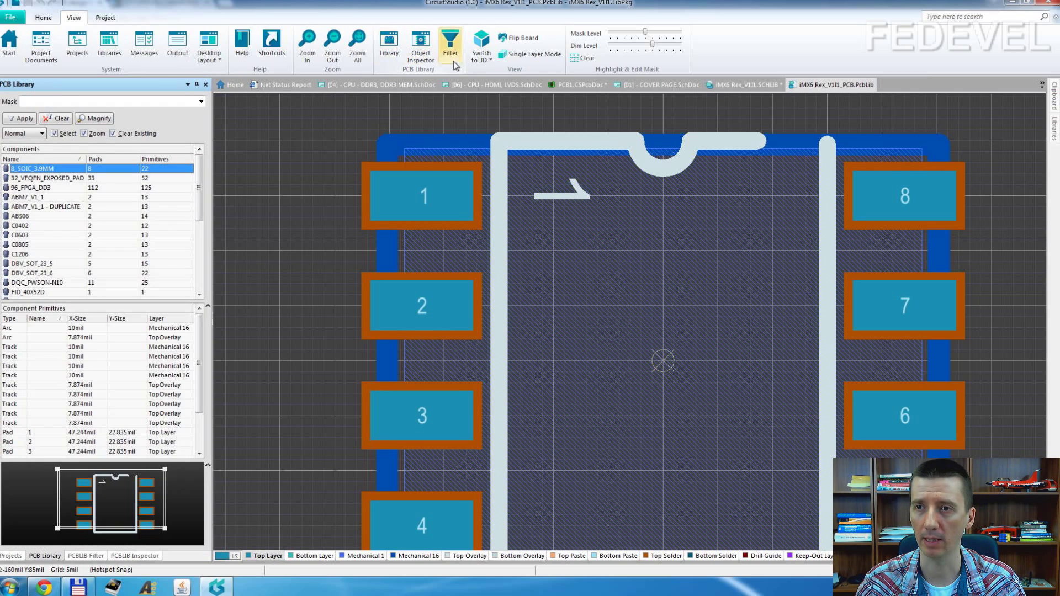
- Switch the 8_SOIC_3.9MM footprint to the 3D view, then back to 2D
click(489, 59)
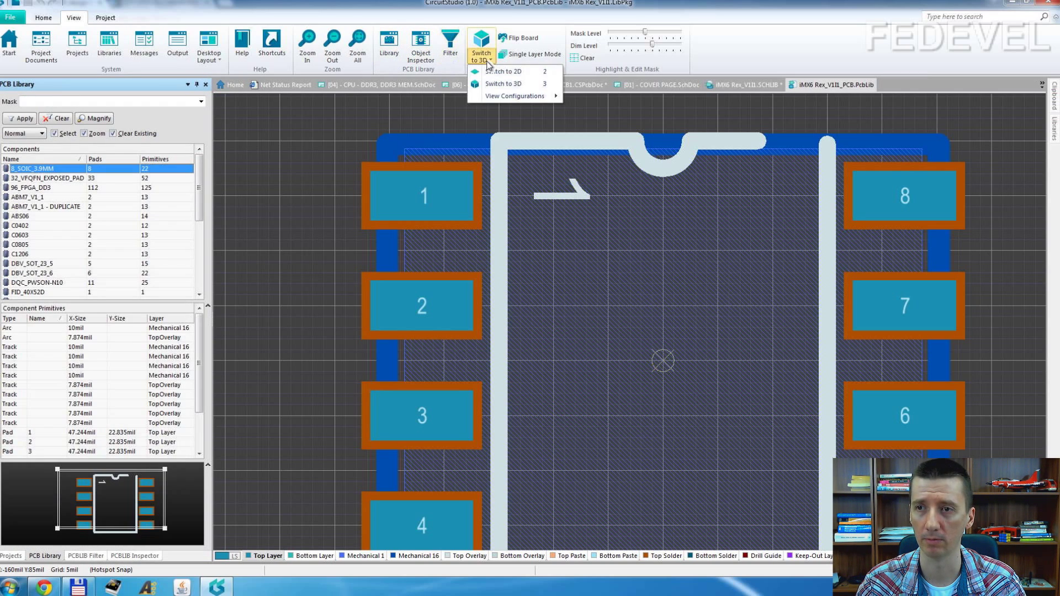
click(489, 85)
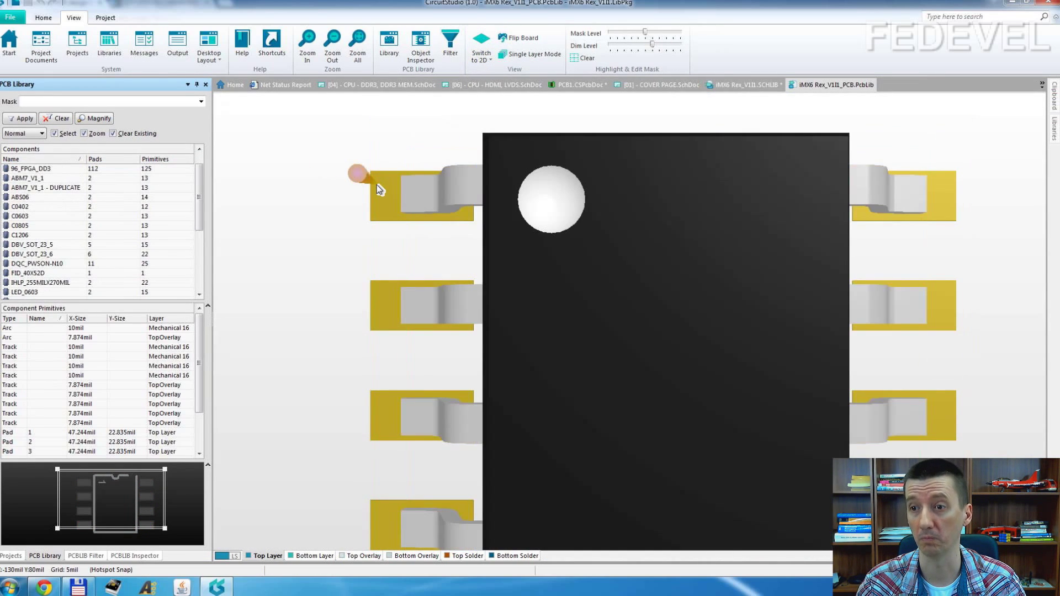
click(489, 59)
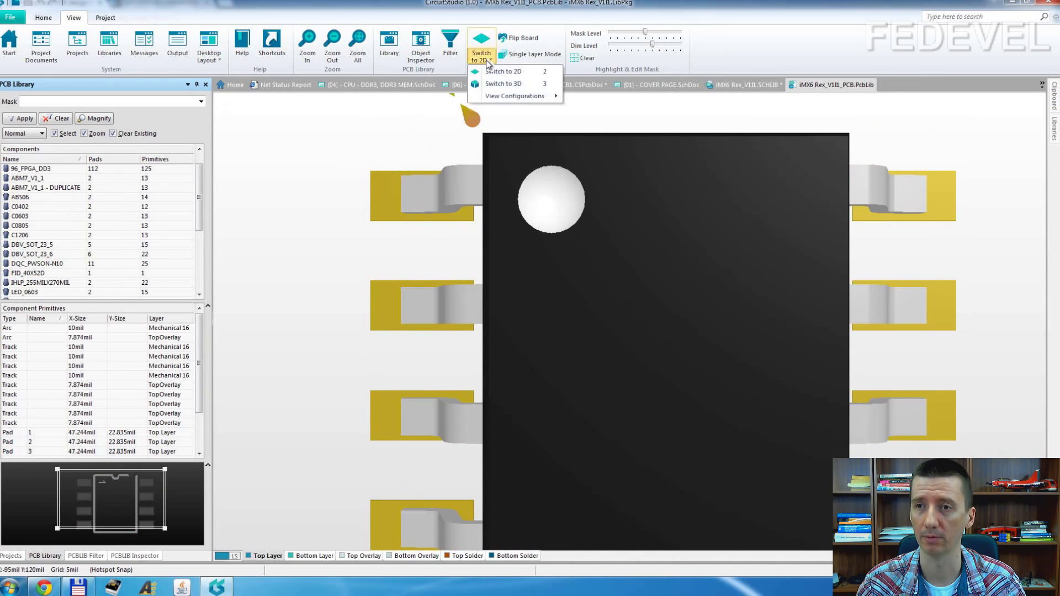
click(490, 72)
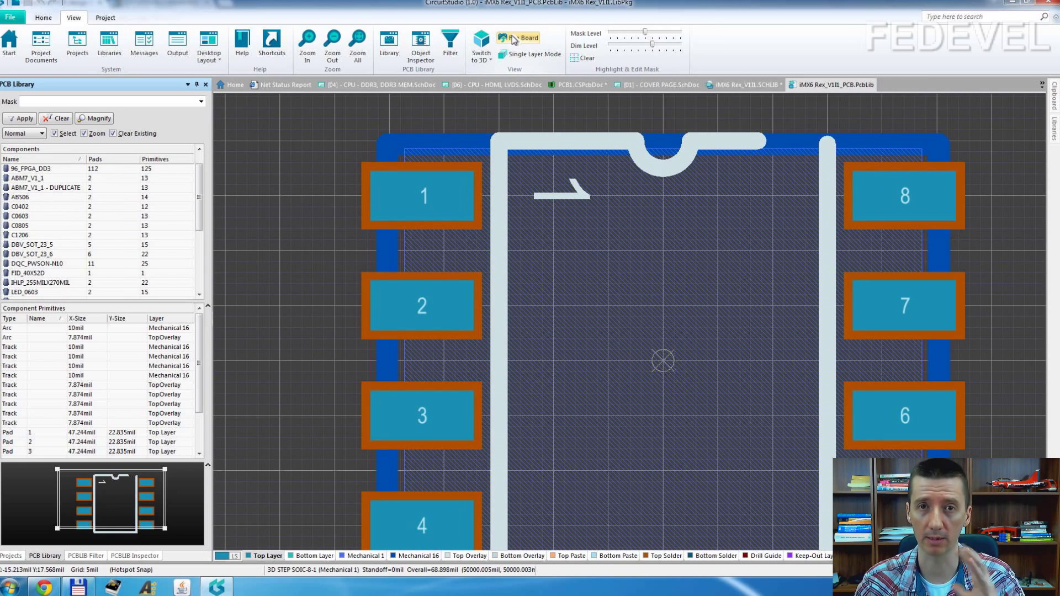
- Toggle Flip Board and Single Layer Mode on and back off
click(512, 35)
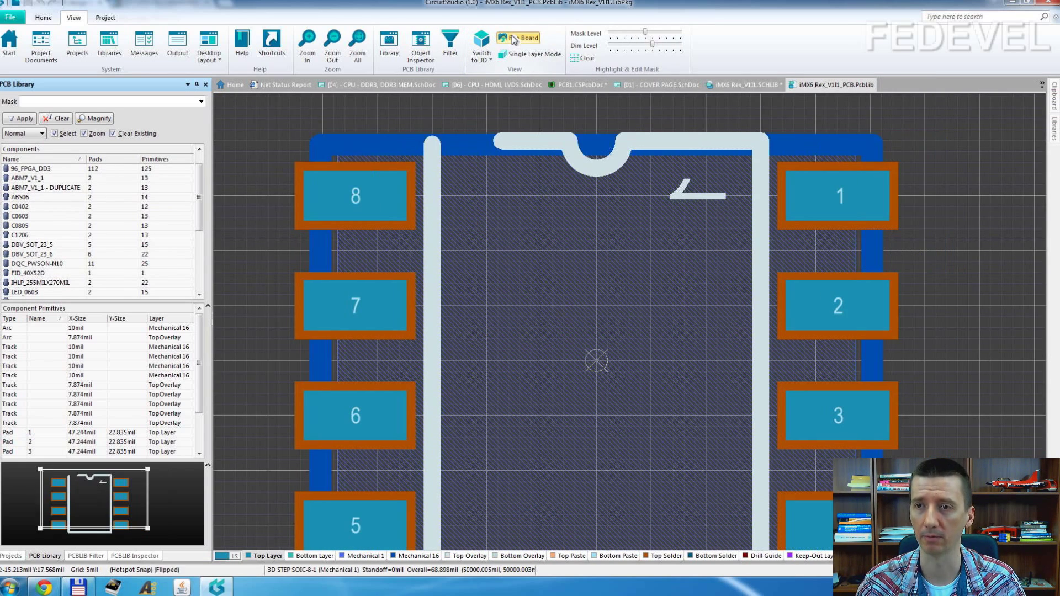
click(512, 35)
click(521, 54)
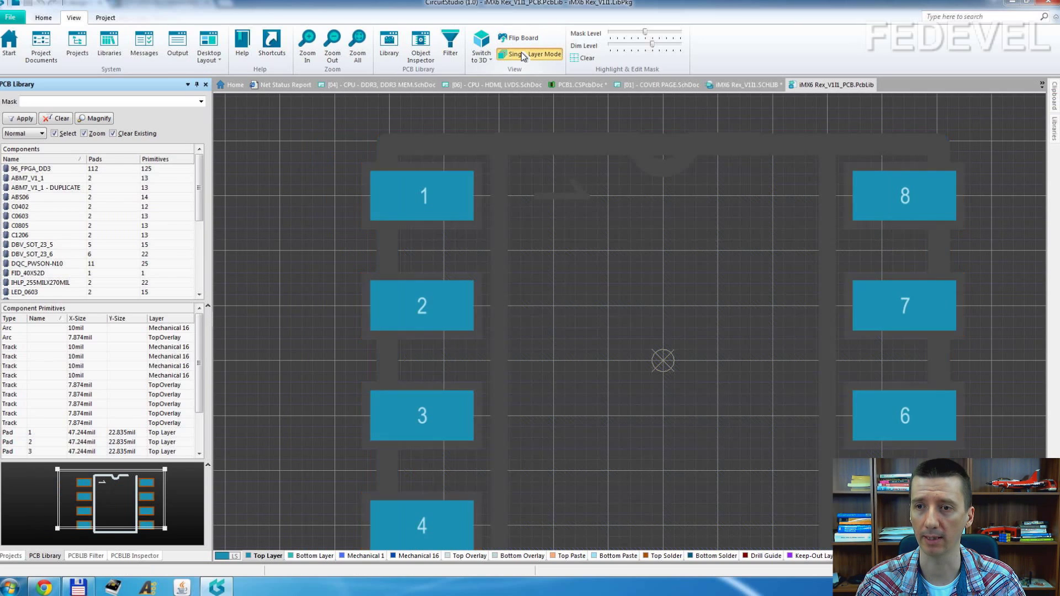
click(522, 54)
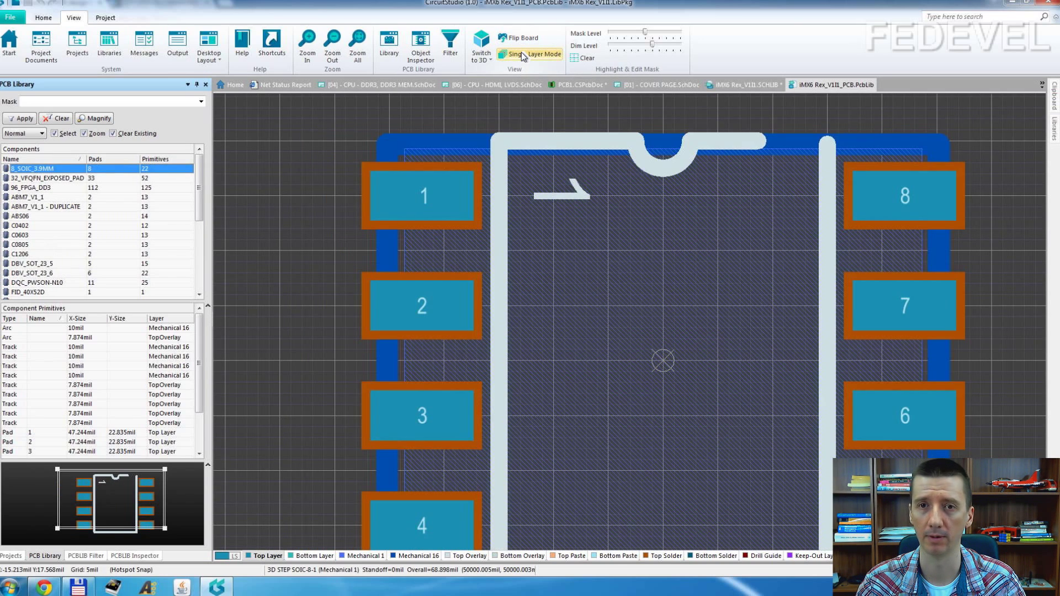
- Run the Component Wizard to its footprint pattern page, cancel it, then select LED_0603
click(105, 18)
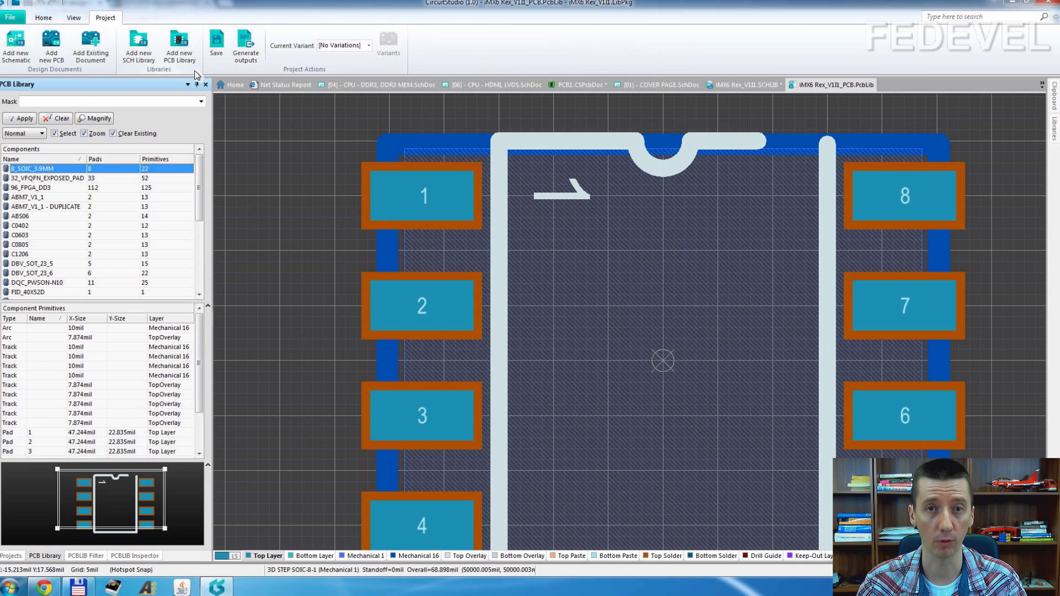
right_click(70, 173)
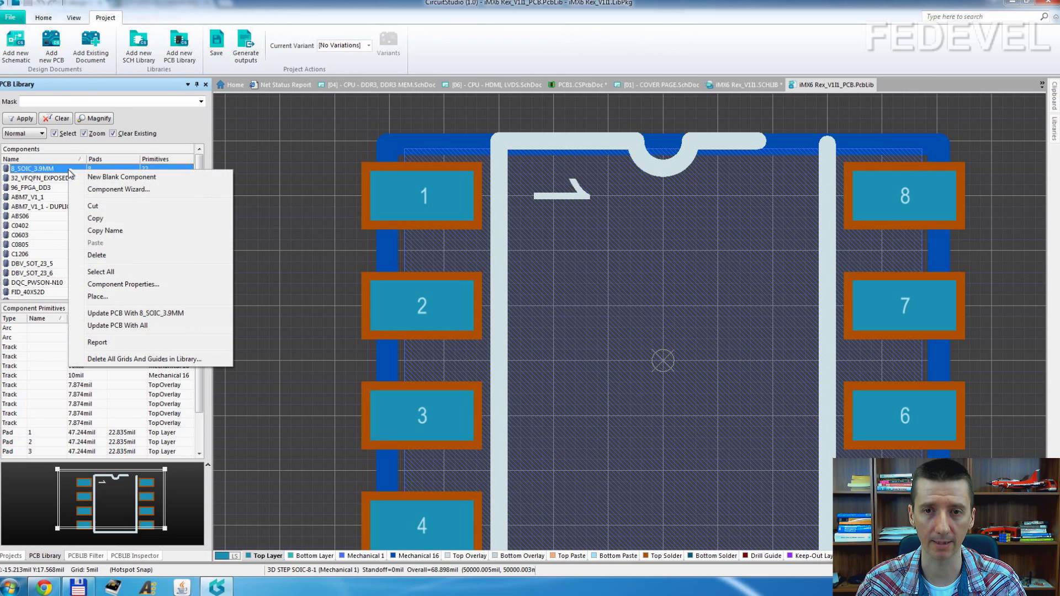
click(112, 190)
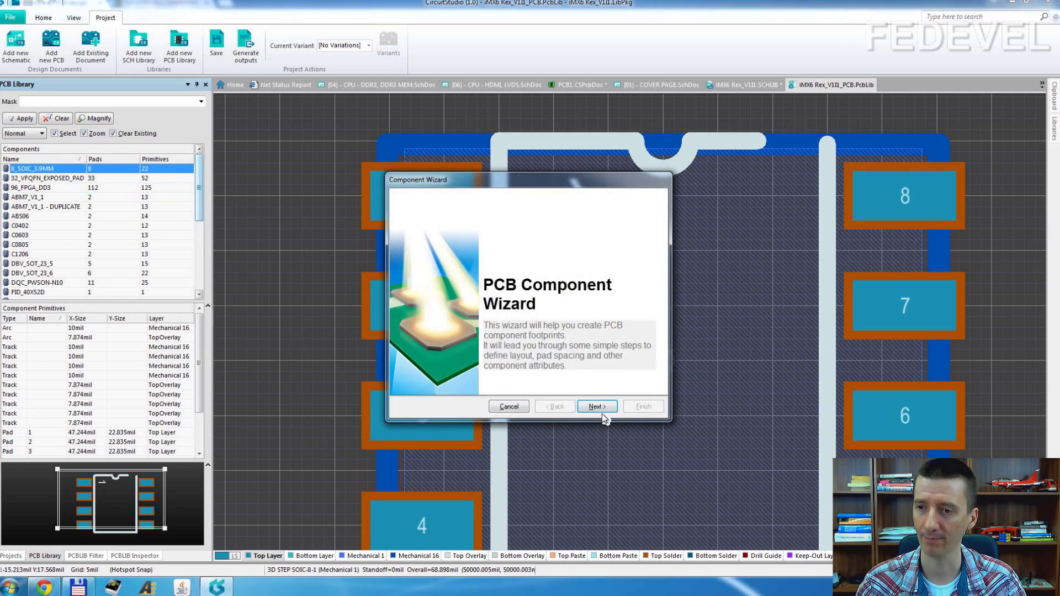
click(597, 407)
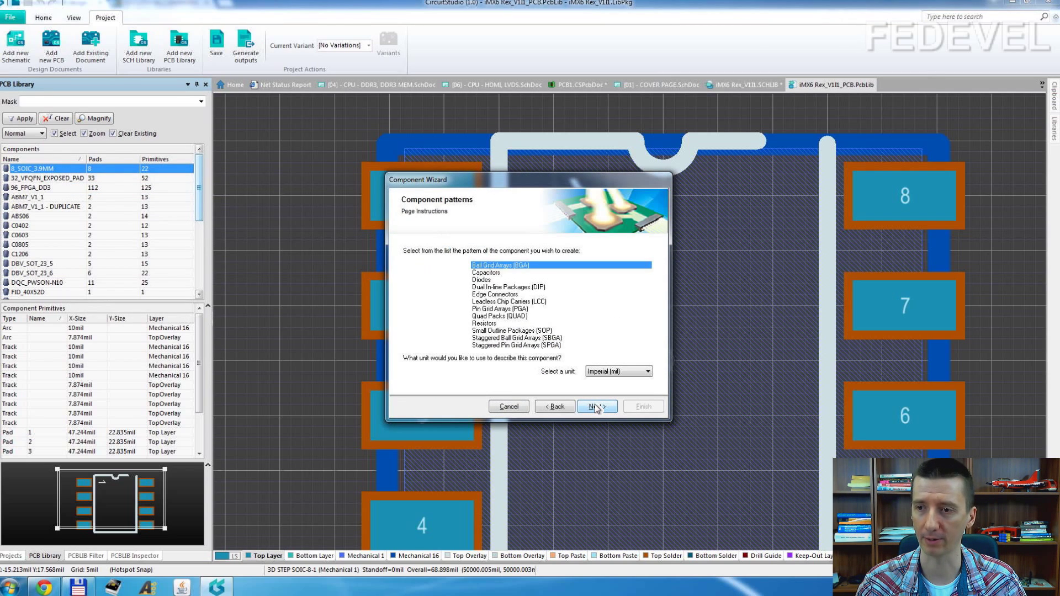
click(507, 408)
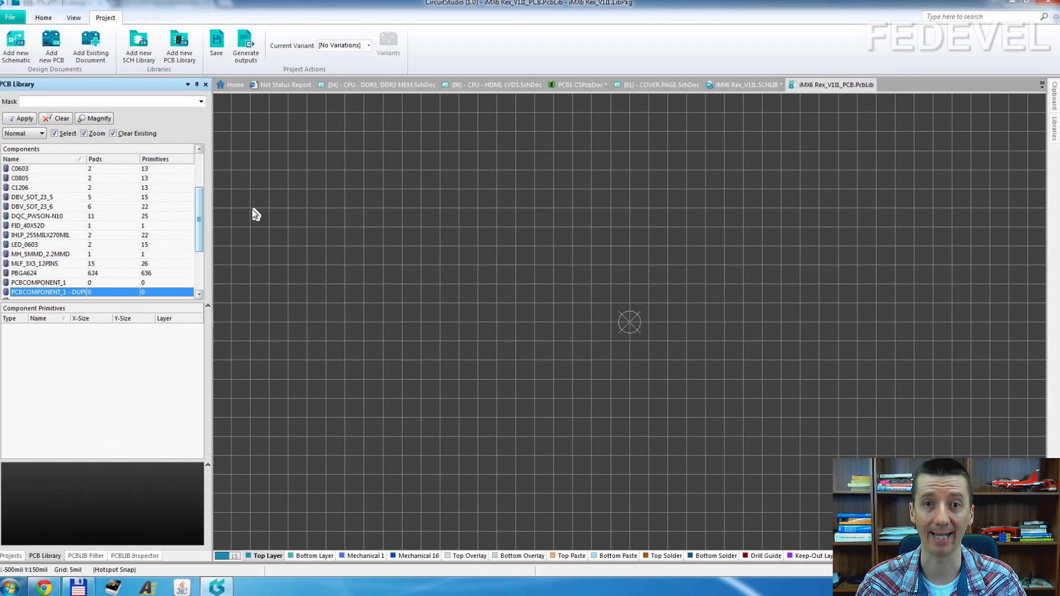
click(52, 246)
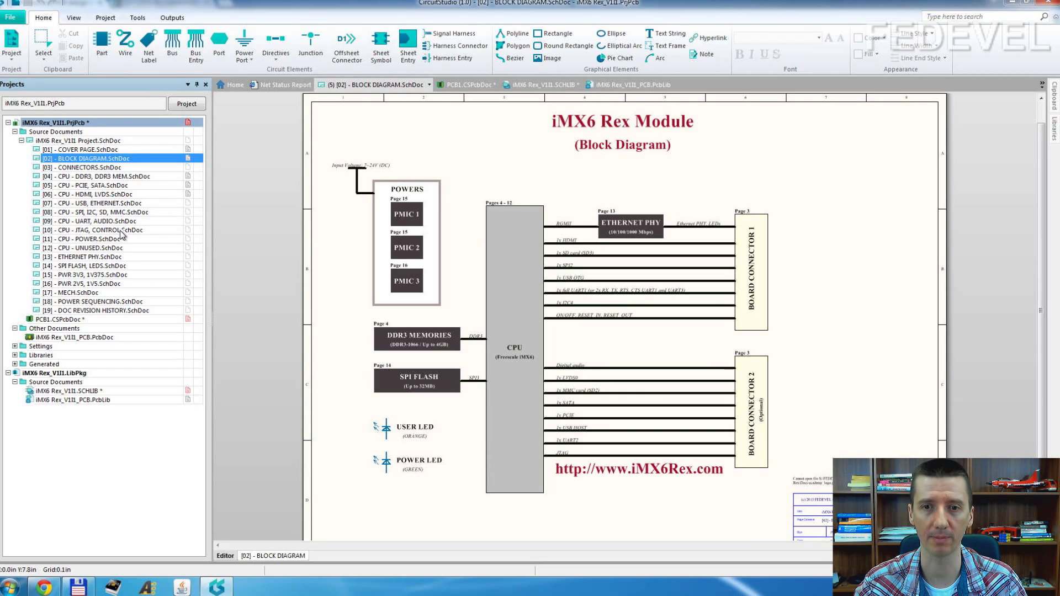
- Update PCB1.CSPcbDoc from the schematic project using the Project actions
click(121, 232)
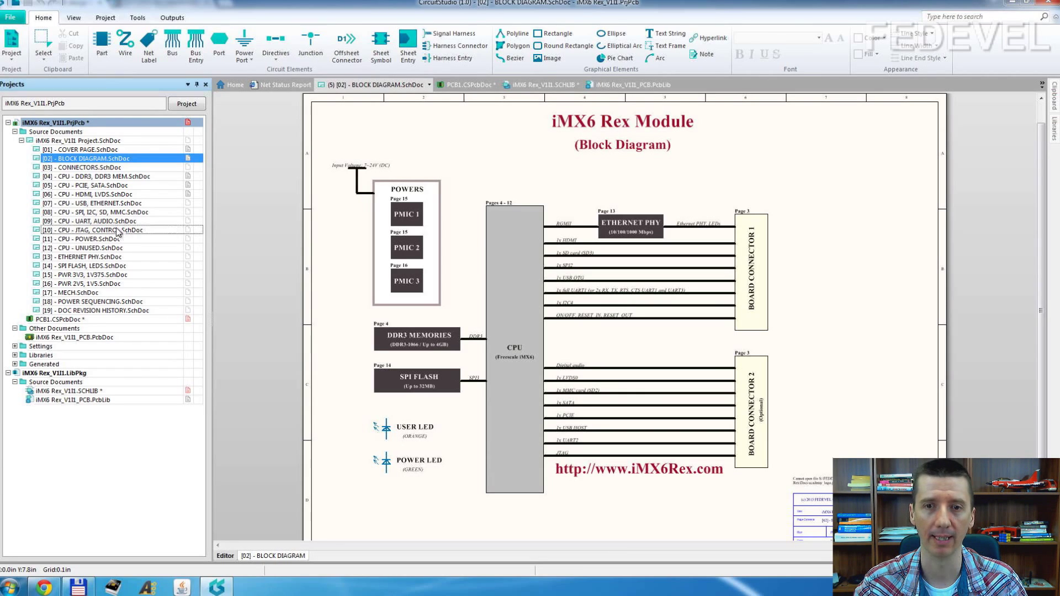
click(12, 47)
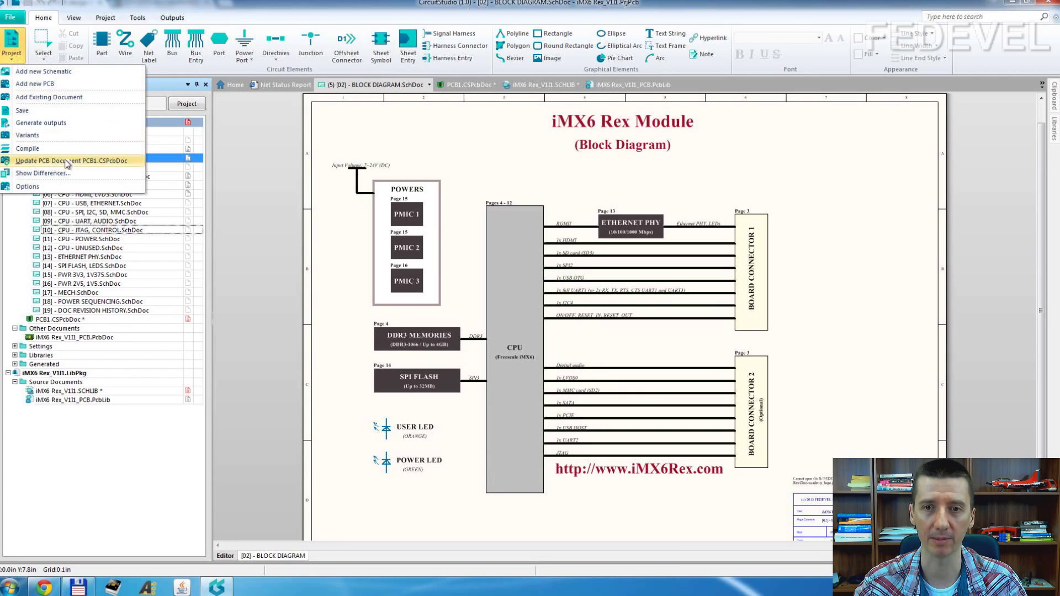
click(94, 161)
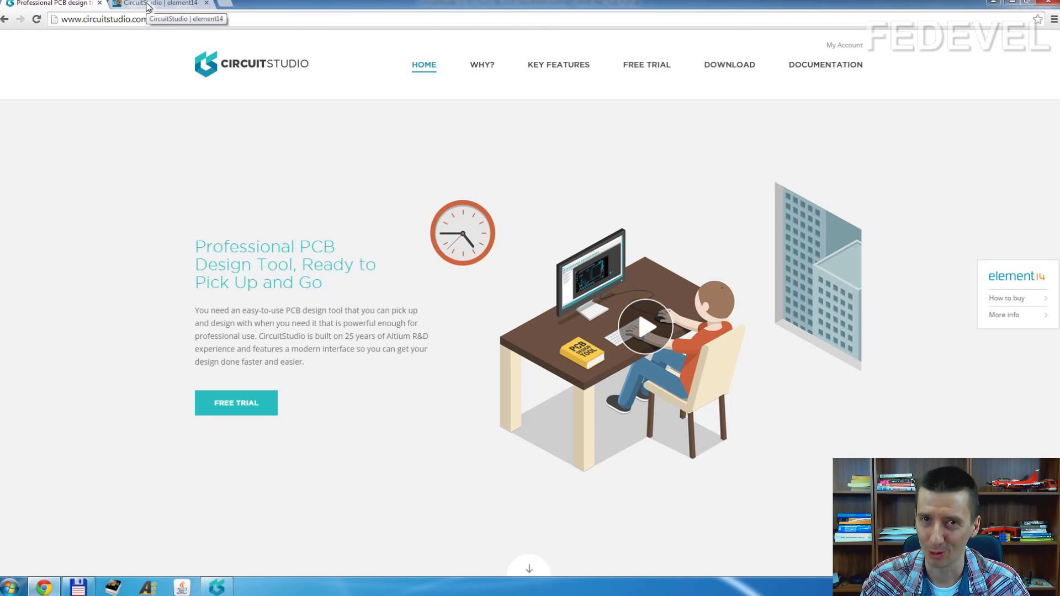
- On element14's CircuitStudio page, check the standalone licence pricing, then the subscription's €446.03 price
click(148, 6)
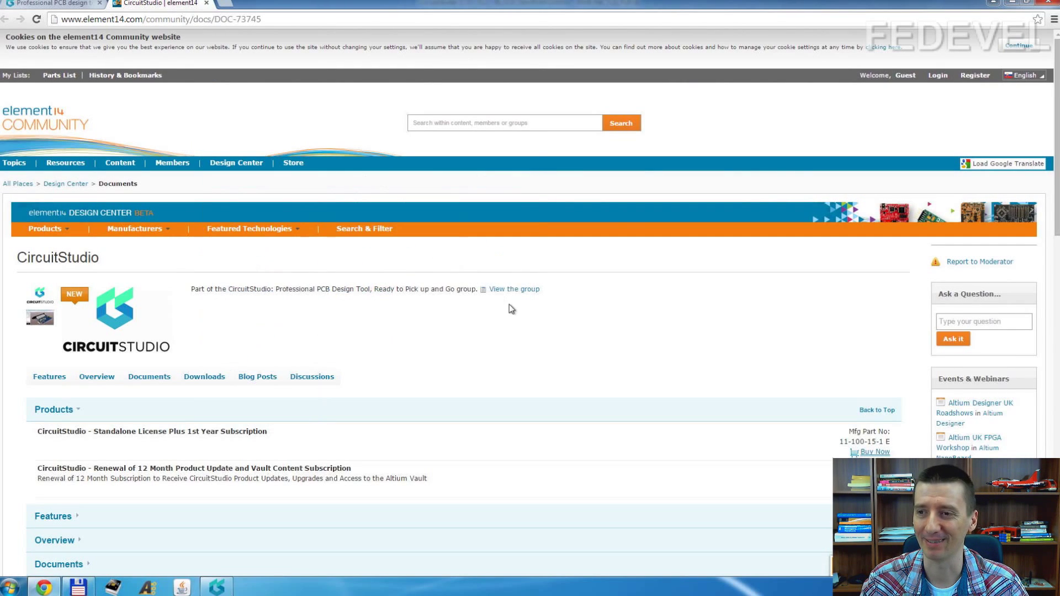
scroll(637, 334, down, 4)
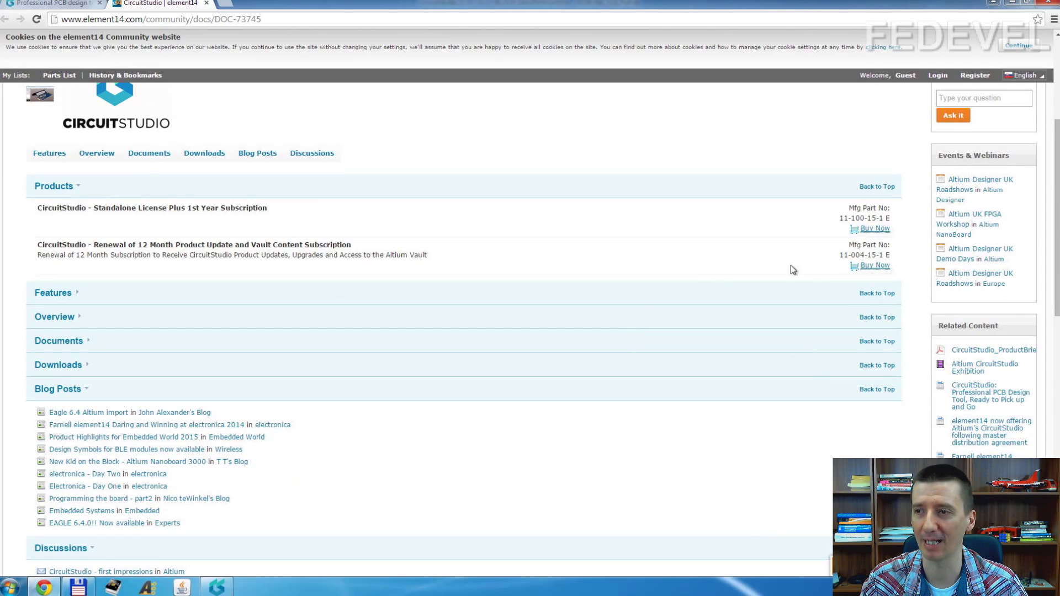
click(876, 228)
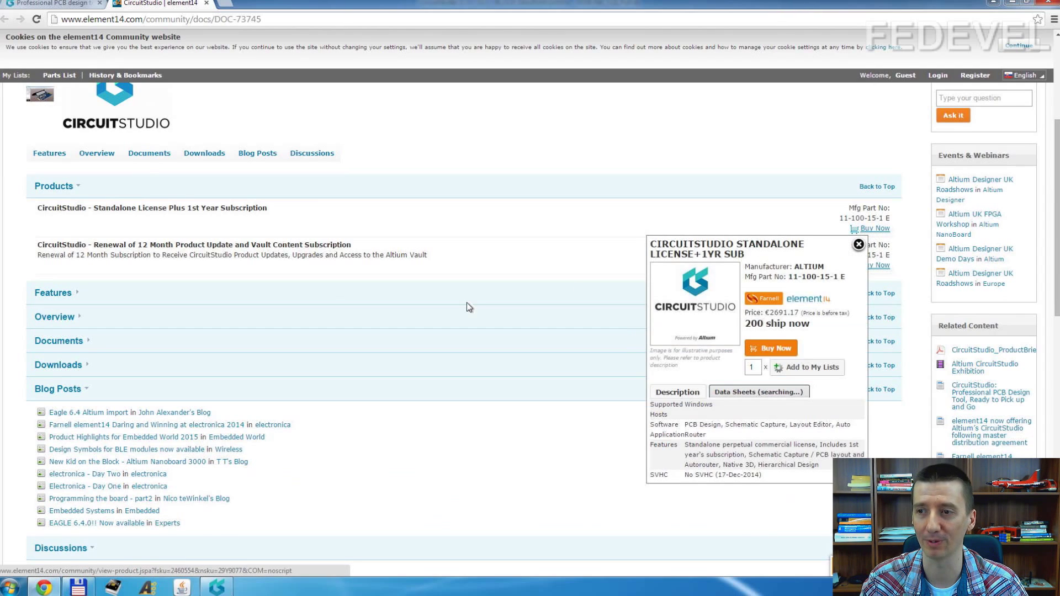
scroll(467, 303, down, 2)
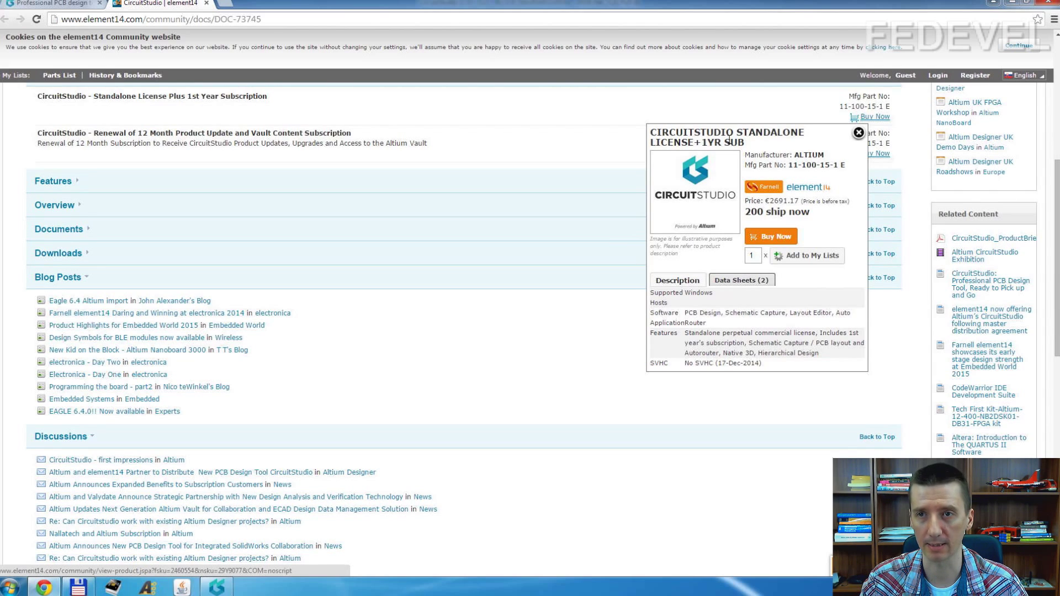
click(859, 133)
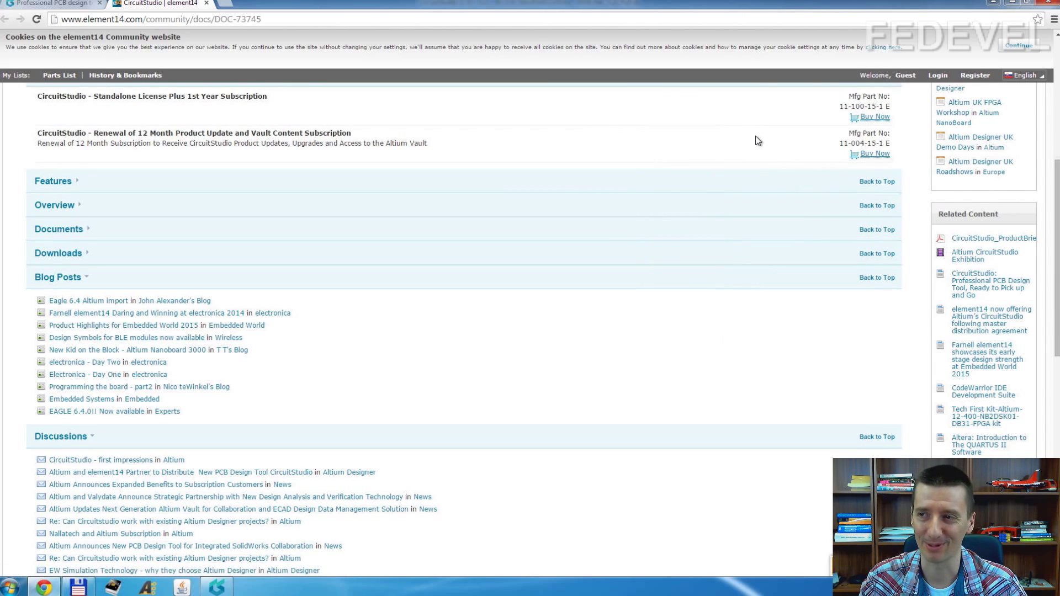
click(868, 156)
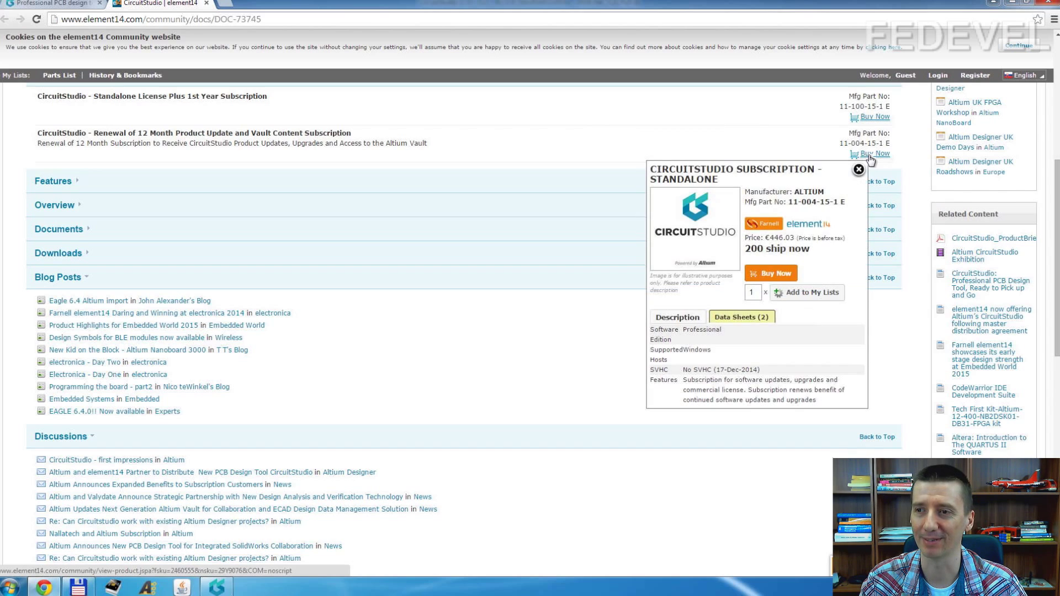